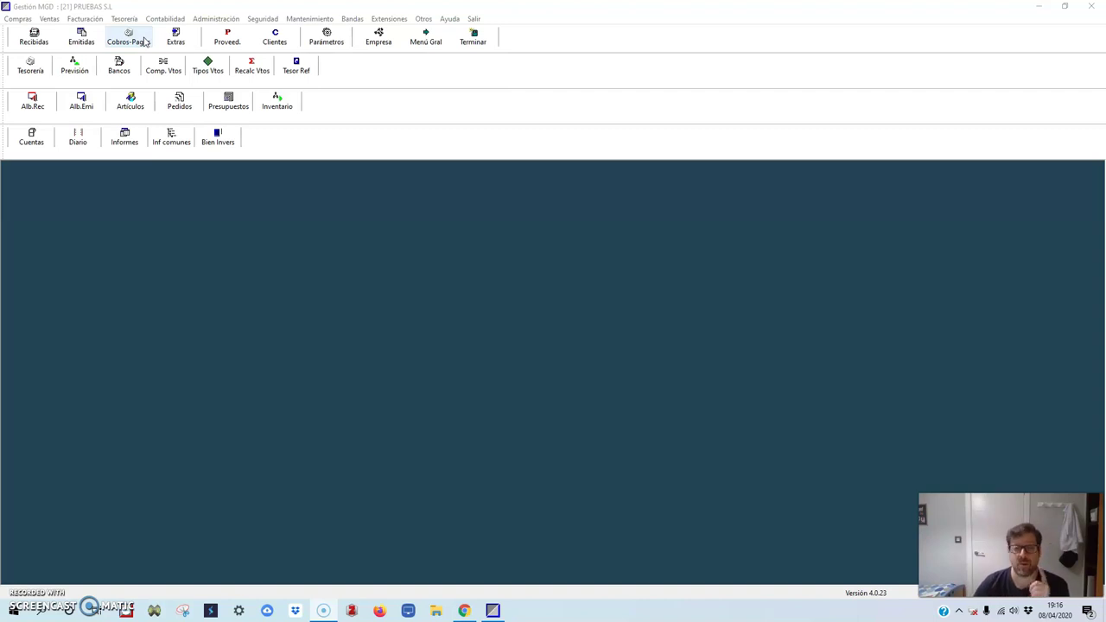
# - Open the treasury's due-date remittances (Remesas de vencimientos) and start a new remittance
pyautogui.click(151, 6)
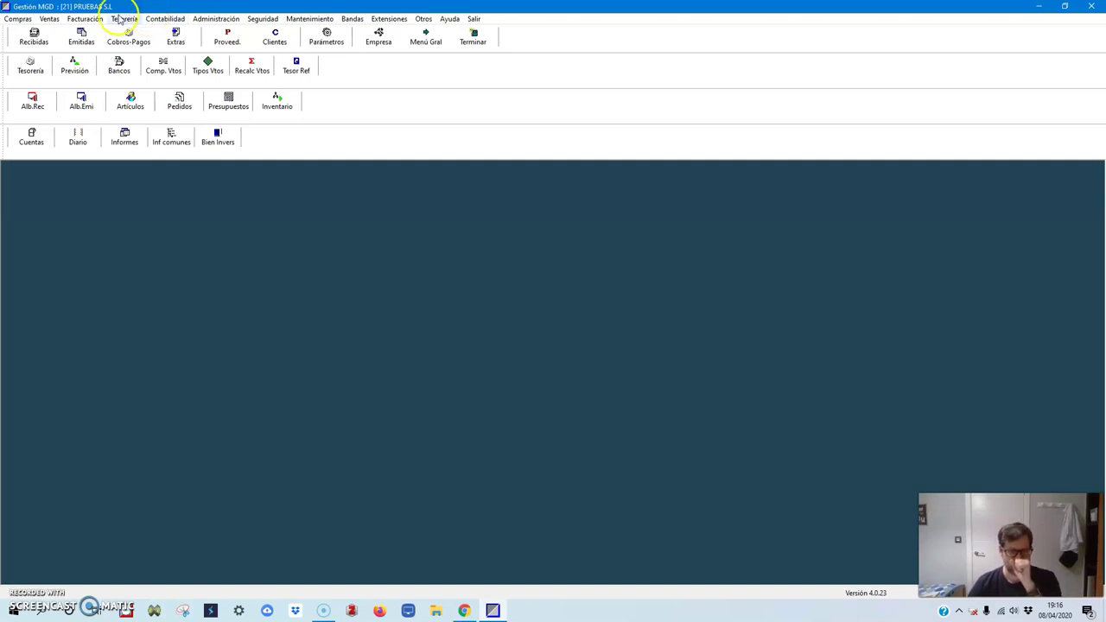
pyautogui.click(123, 18)
pyautogui.click(412, 78)
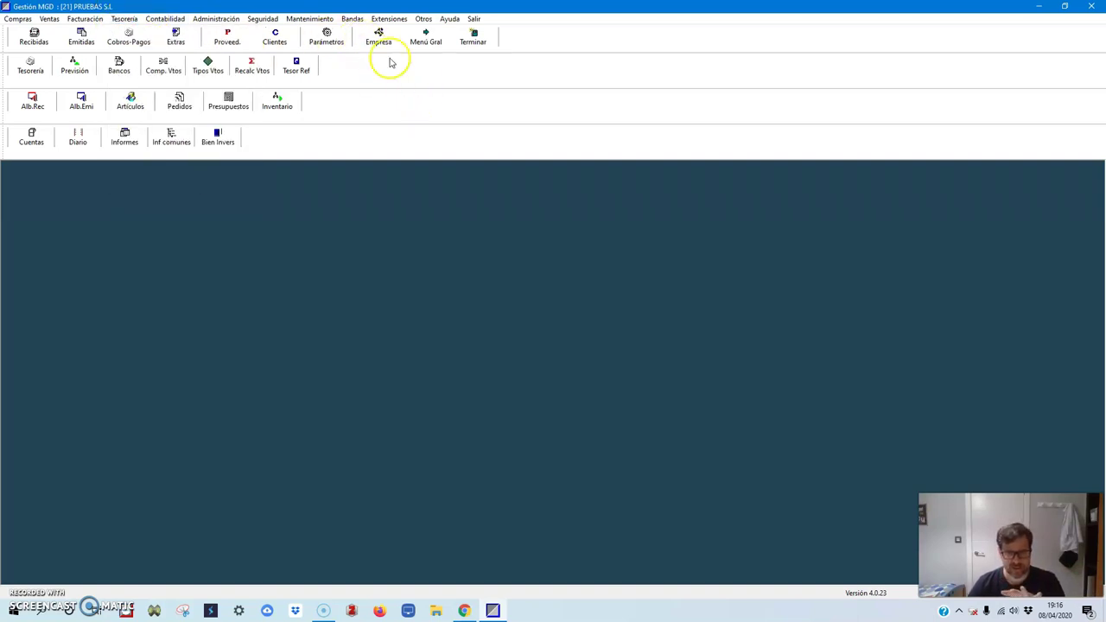
pyautogui.click(126, 19)
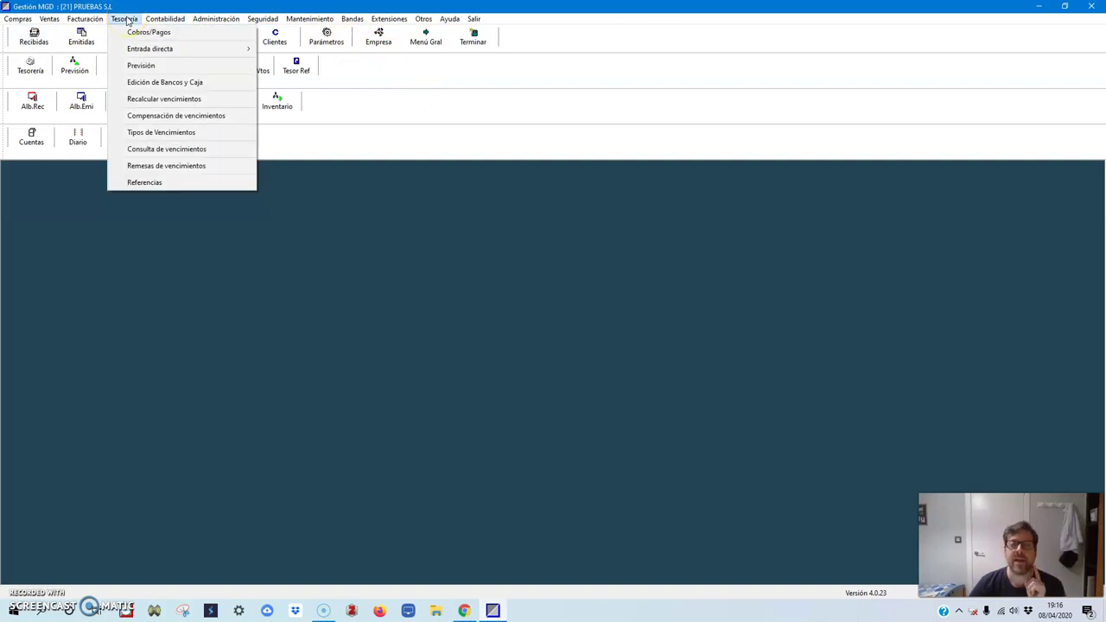
pyautogui.click(147, 170)
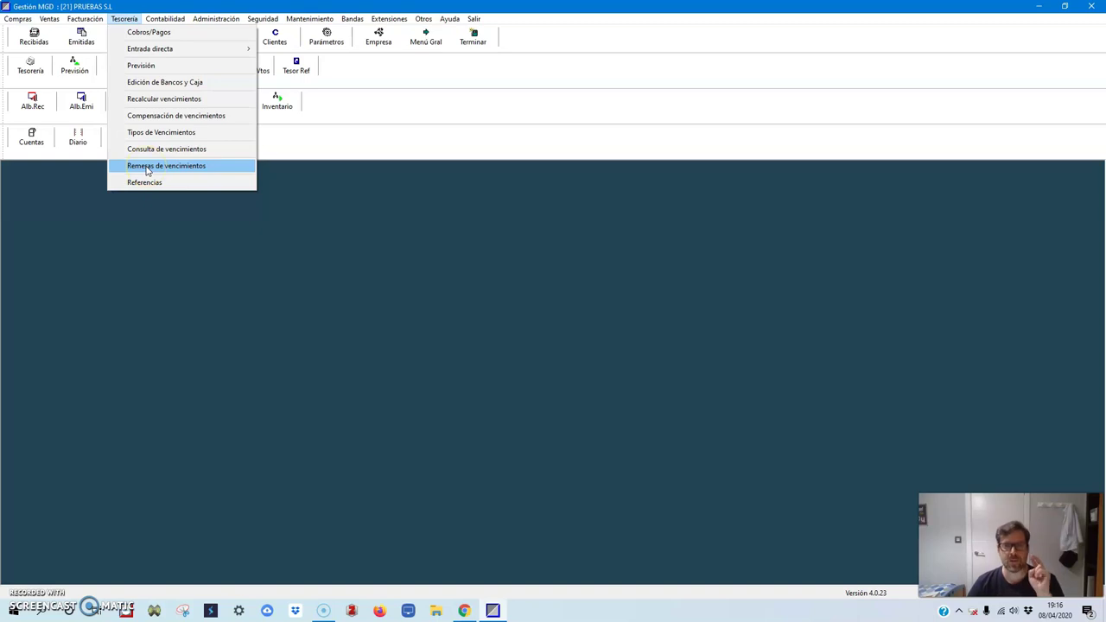
pyautogui.click(147, 169)
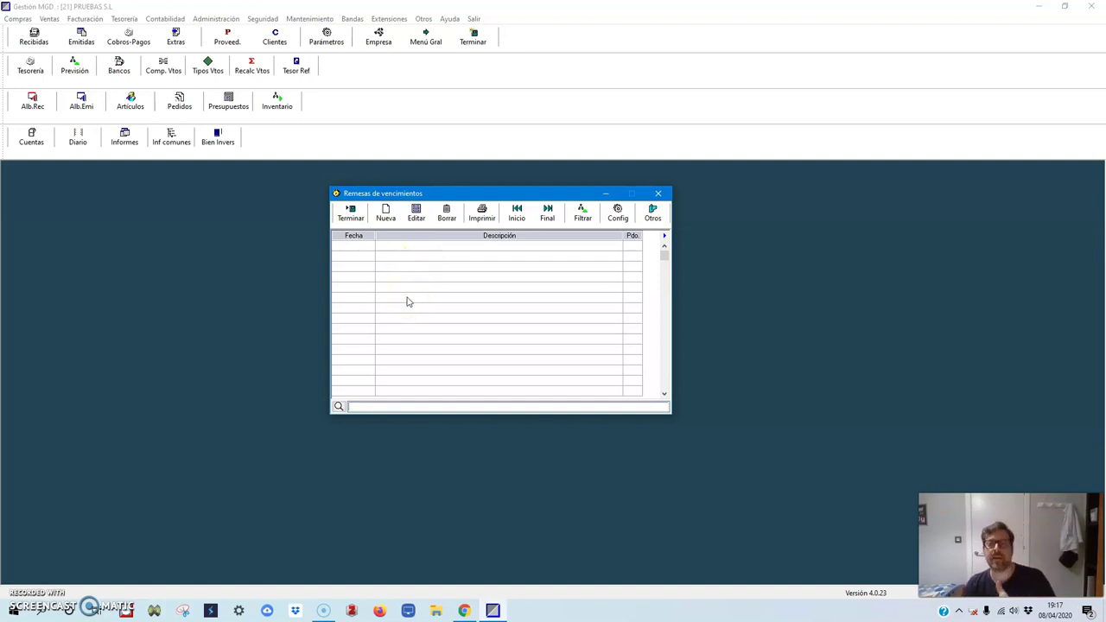
pyautogui.click(386, 213)
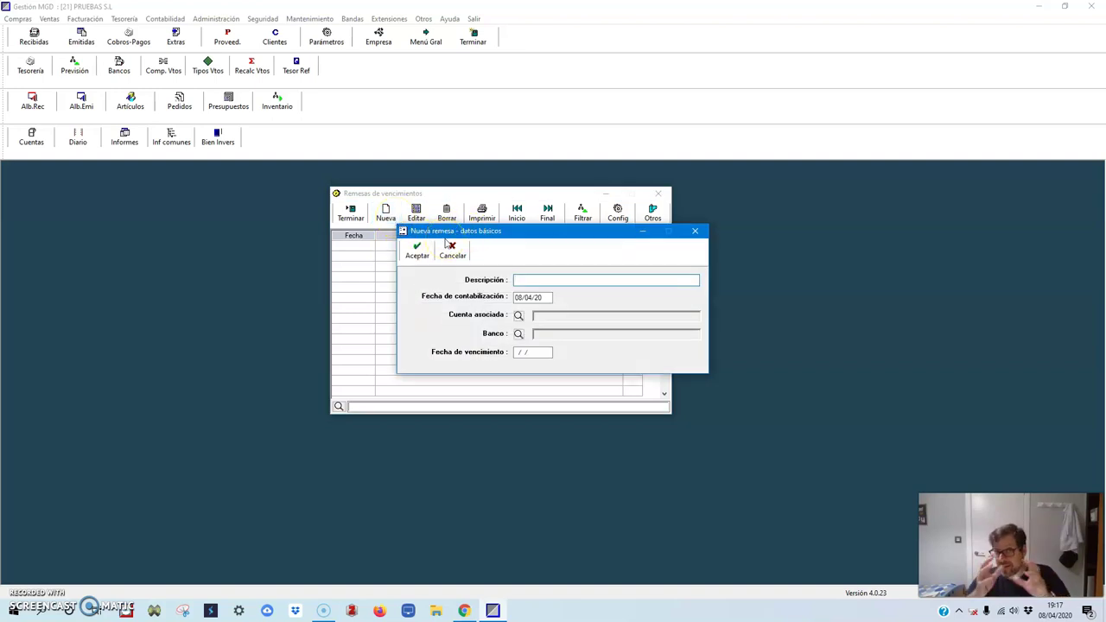
# - Enter the remittance description PAGARÉ A PADELEROS FLIPANTES and set the accounting date to 30/11/17
pyautogui.click(540, 281)
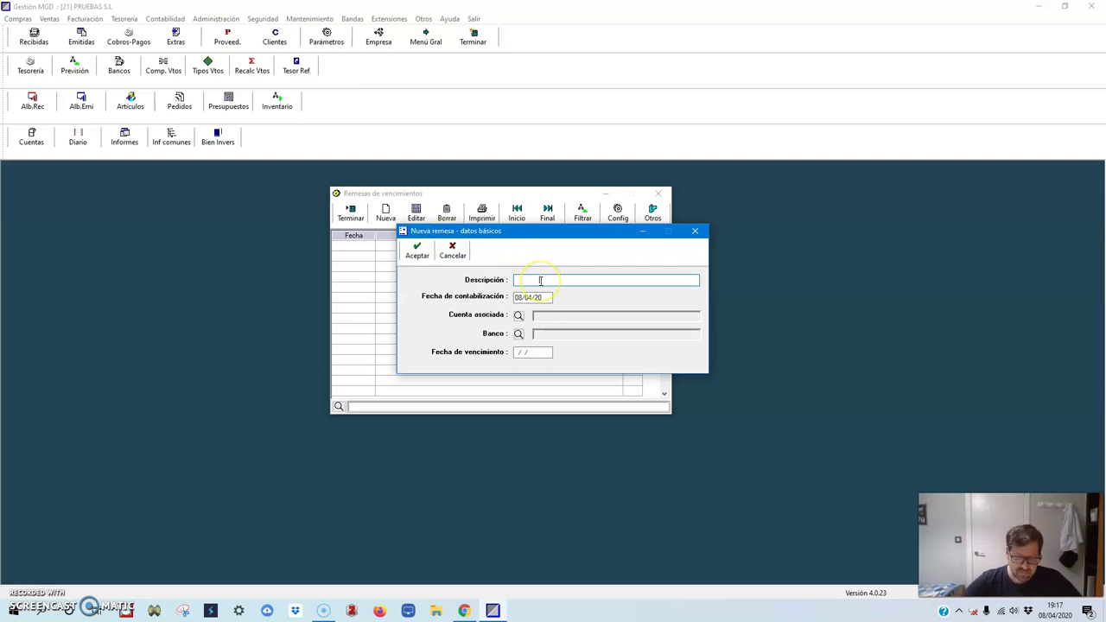
pyautogui.write('PAGARE')
pyautogui.press('BackSpace')
pyautogui.press('BackSpace')
pyautogui.press('BackSpace')
pyautogui.press('BackSpace')
pyautogui.press('BackSpace')
pyautogui.press('BackSpace')
pyautogui.write('PAGARES')
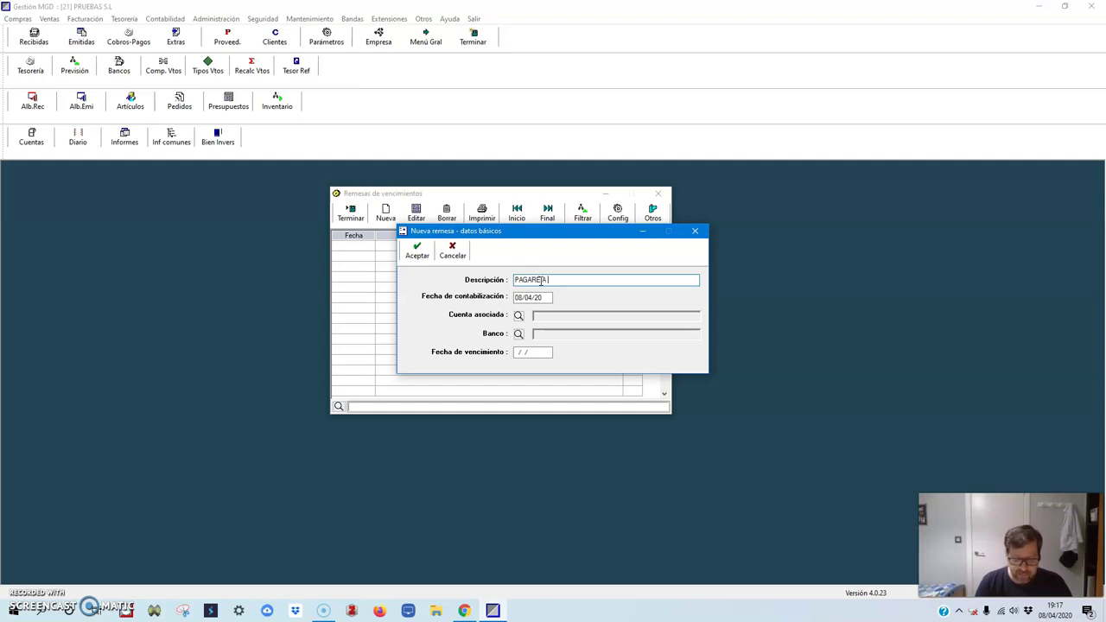
pyautogui.write(' PADELEROS F')
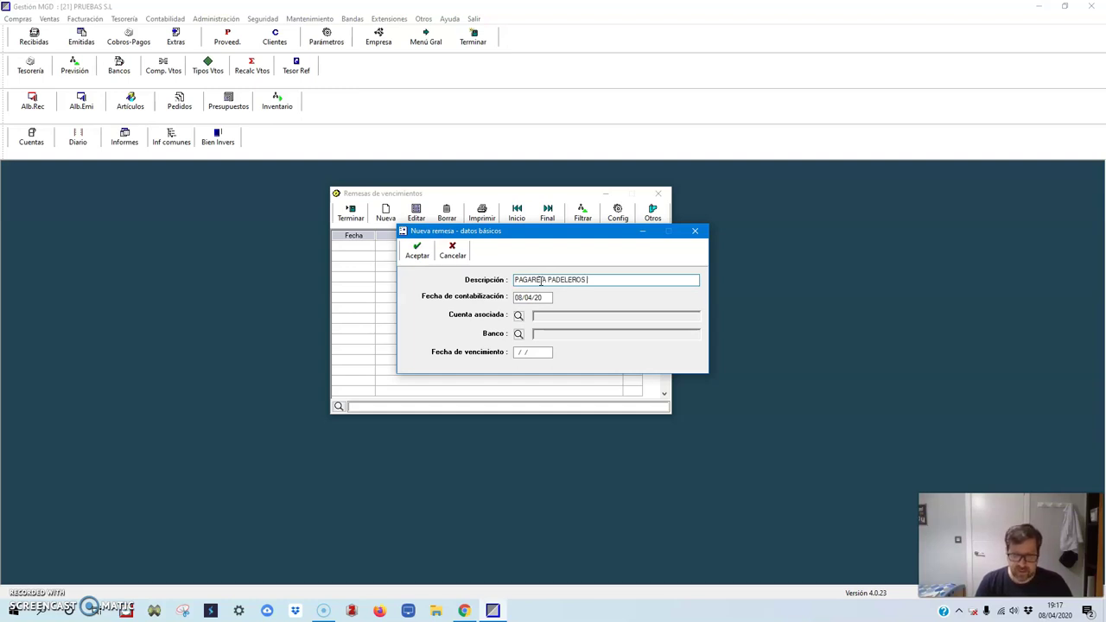
pyautogui.write('LIPANTES')
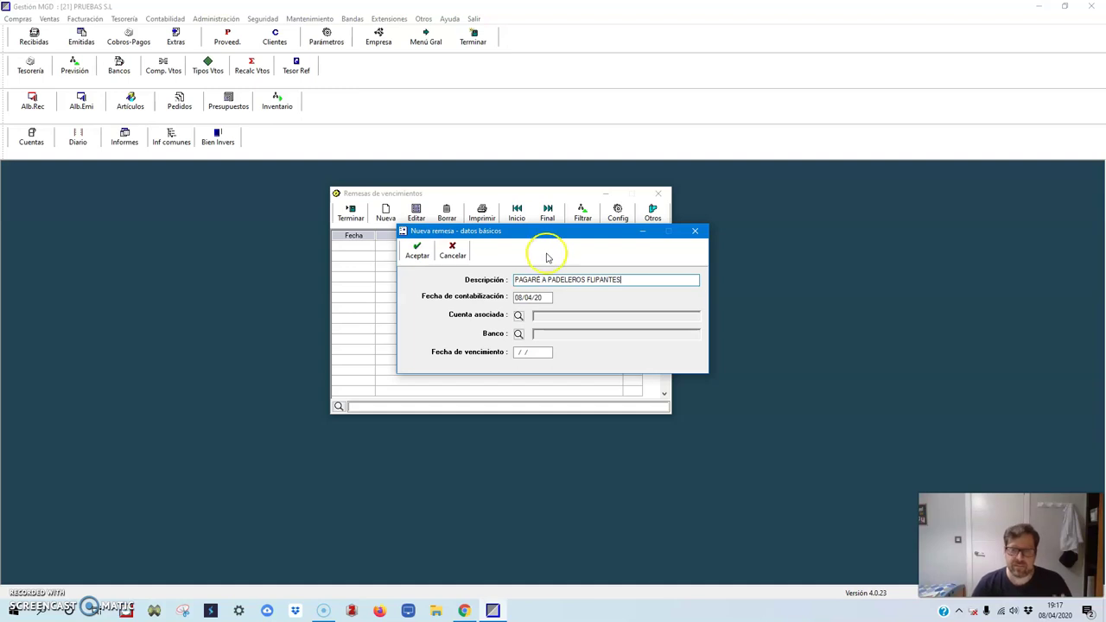
pyautogui.click(544, 297)
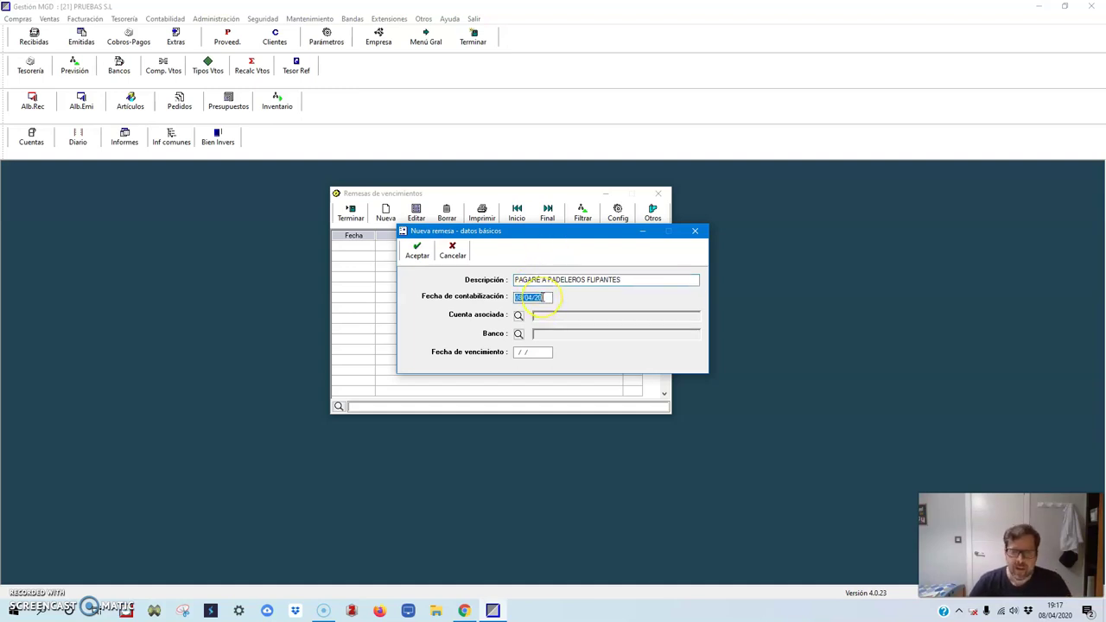
pyautogui.write('301117')
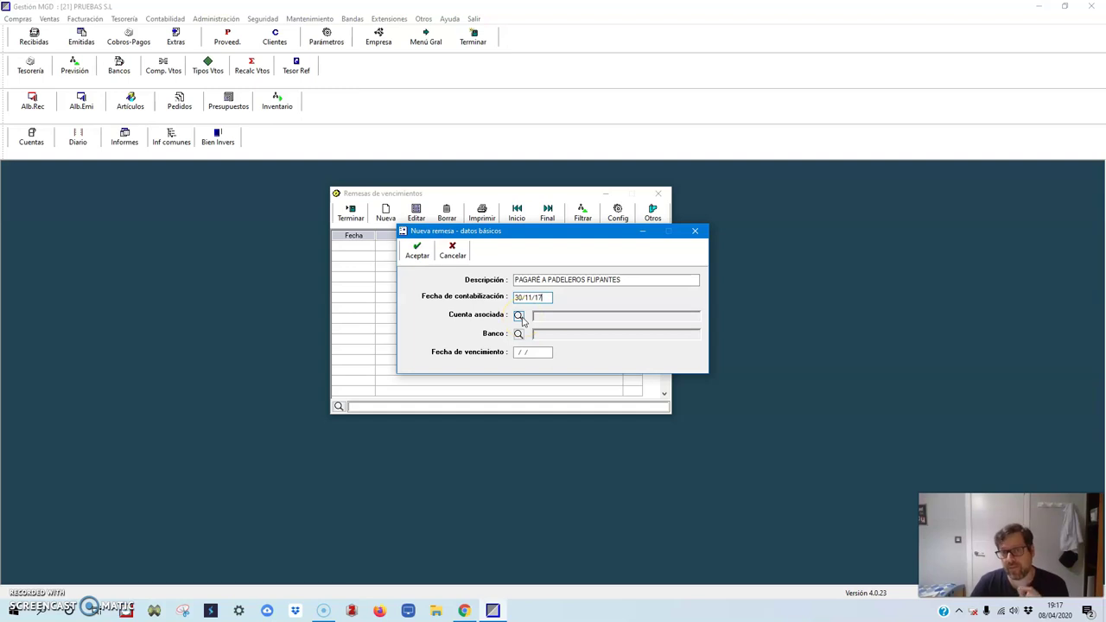
# - Find the accounts starting with 401 and assign PAGARÉS A PADELEROS FLIPANTES as the associated account
pyautogui.click(519, 315)
pyautogui.write('401')
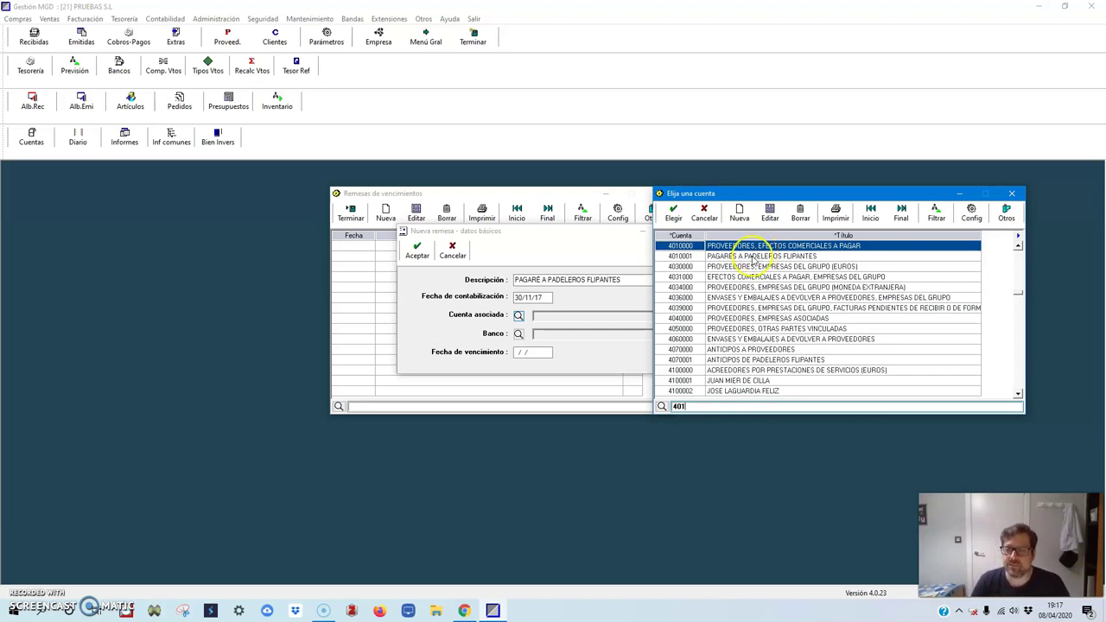
pyautogui.doubleClick(754, 256)
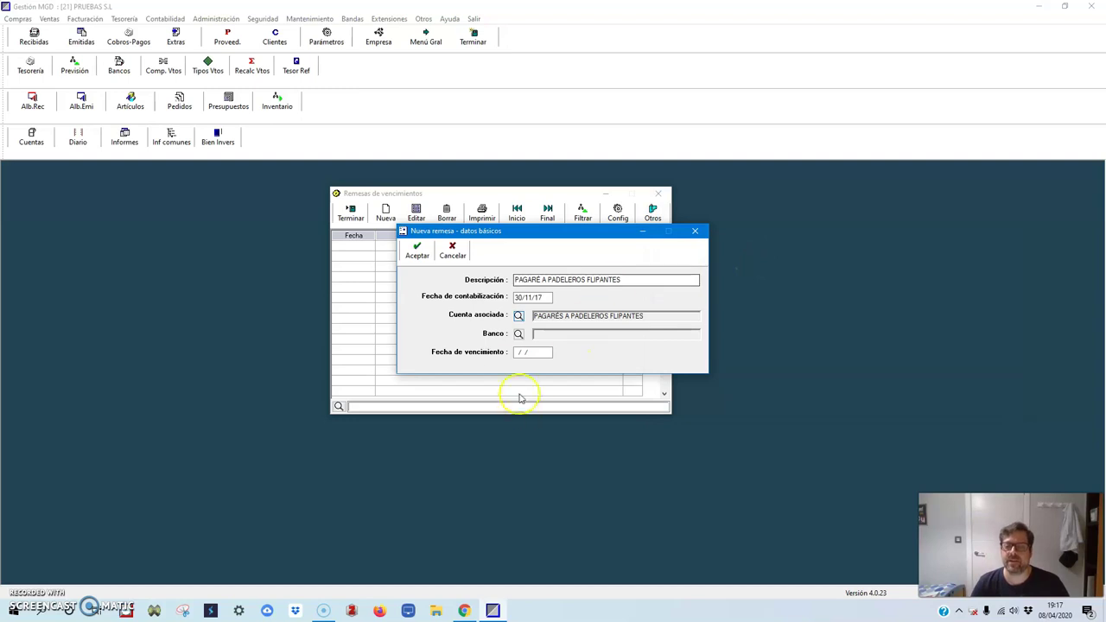
# - Assign CAJA RURAL DE GRANADA as the bank, set the due date to 15/12/17, and accept the basic data
pyautogui.click(519, 334)
pyautogui.doubleClick(514, 318)
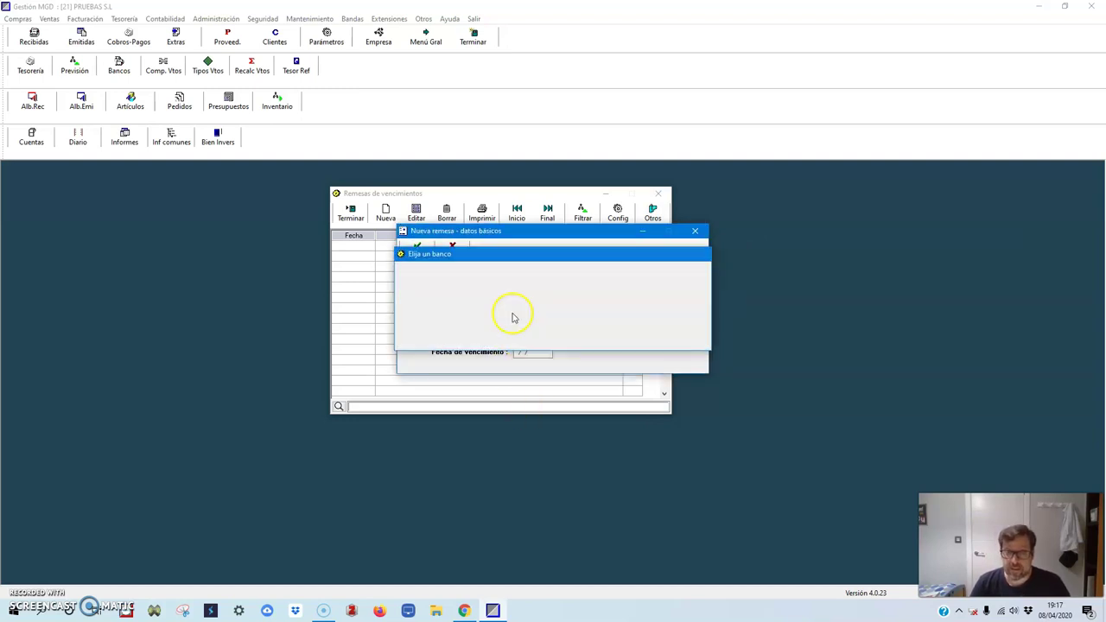
pyautogui.click(525, 352)
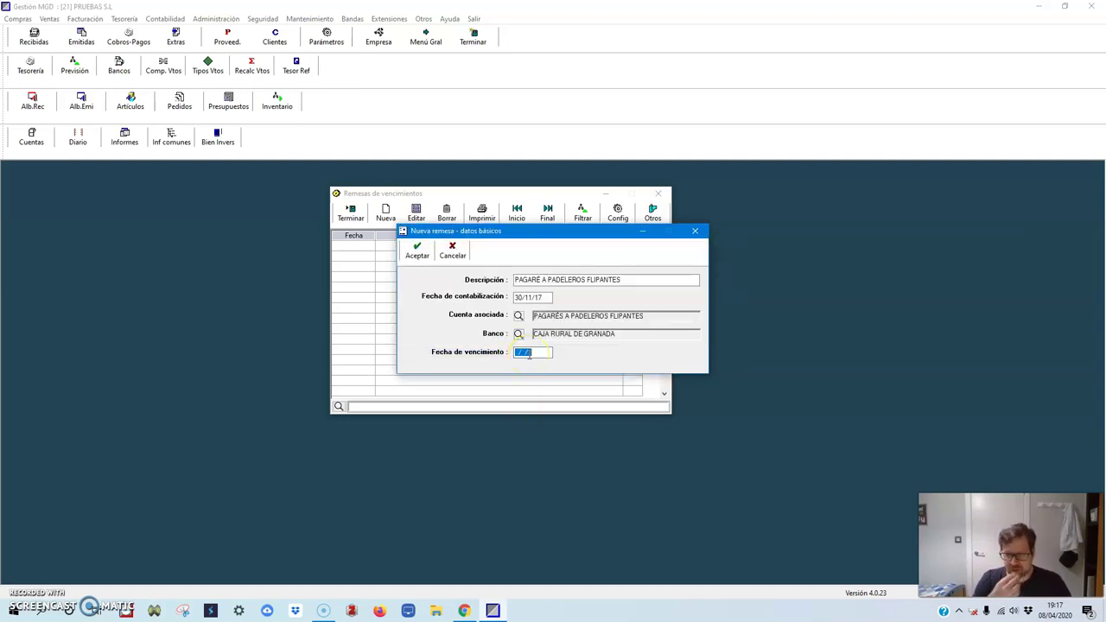
pyautogui.write('151217')
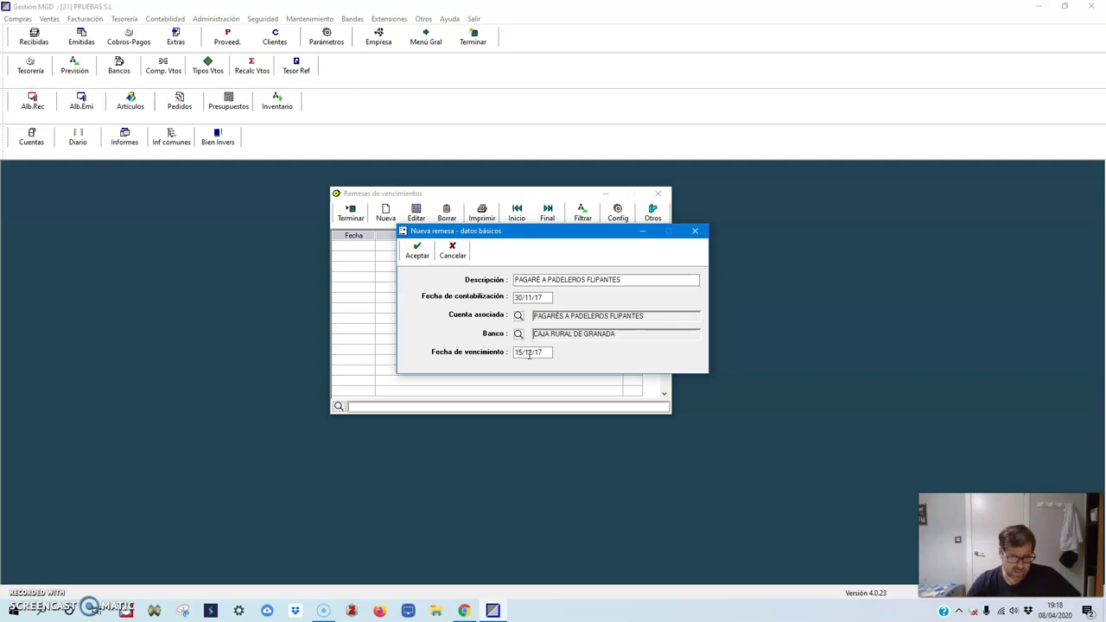
pyautogui.click(413, 249)
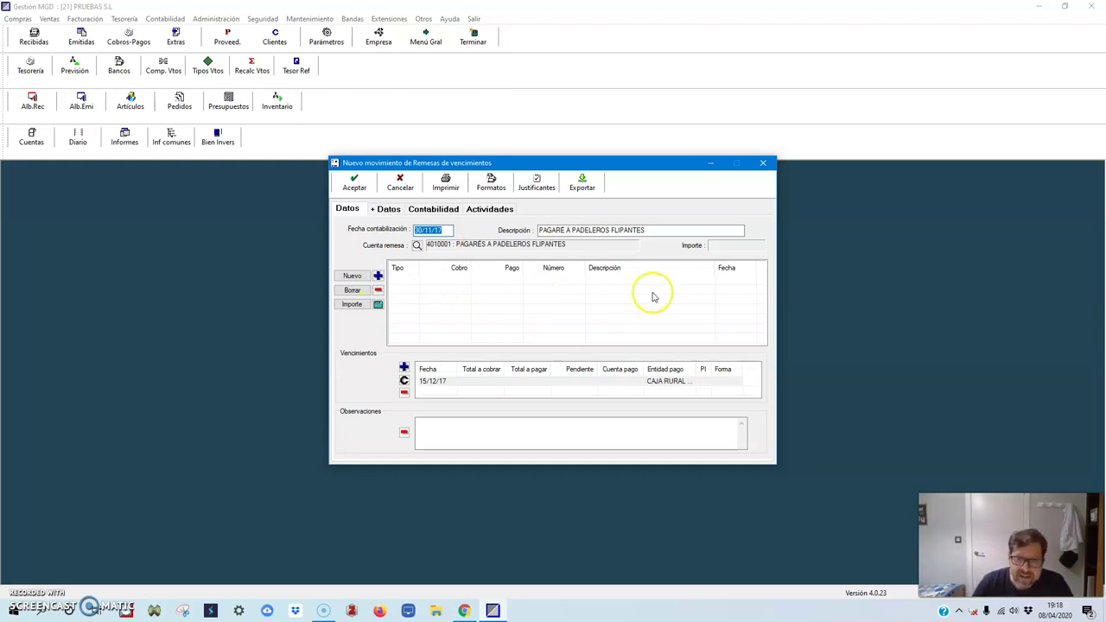
# - Add to the remittance the pending due item of the 1.210,00 received invoice from PADELEROS FLIPANTES dated 15/11/17
pyautogui.click(378, 276)
pyautogui.click(402, 286)
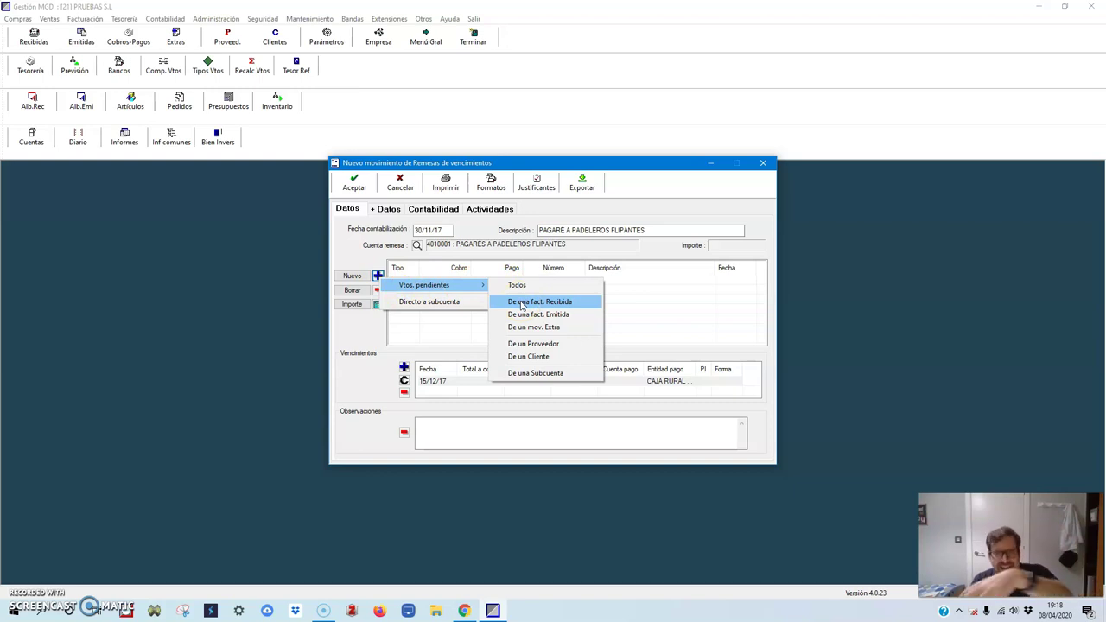
pyautogui.click(562, 301)
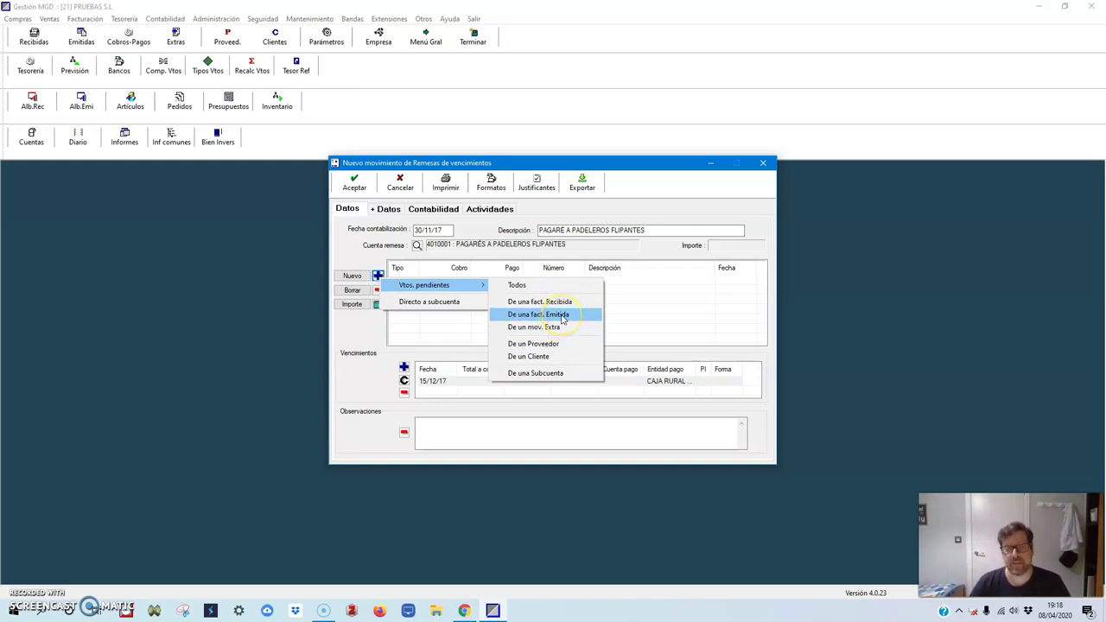
pyautogui.click(545, 301)
pyautogui.click(557, 316)
pyautogui.click(561, 296)
pyautogui.click(574, 307)
pyautogui.click(574, 318)
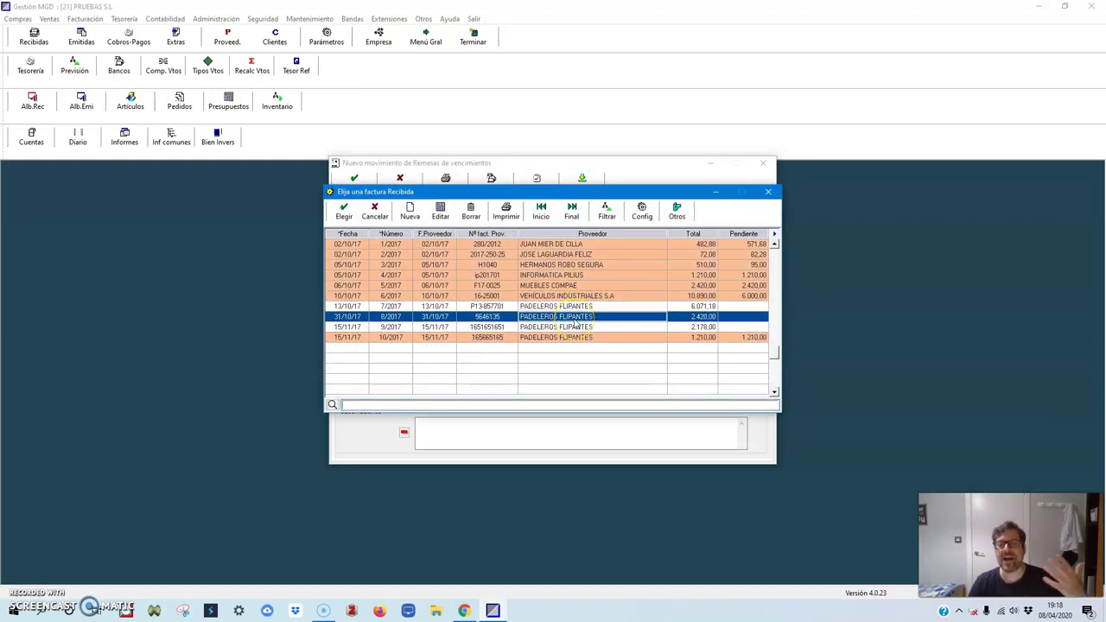
pyautogui.click(659, 337)
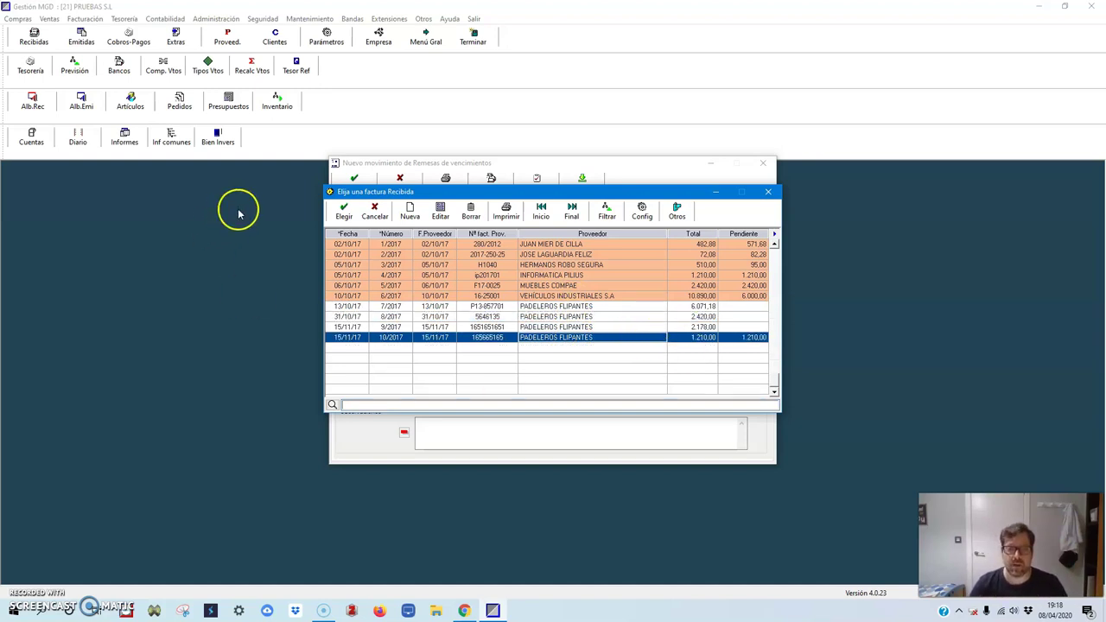
pyautogui.click(346, 214)
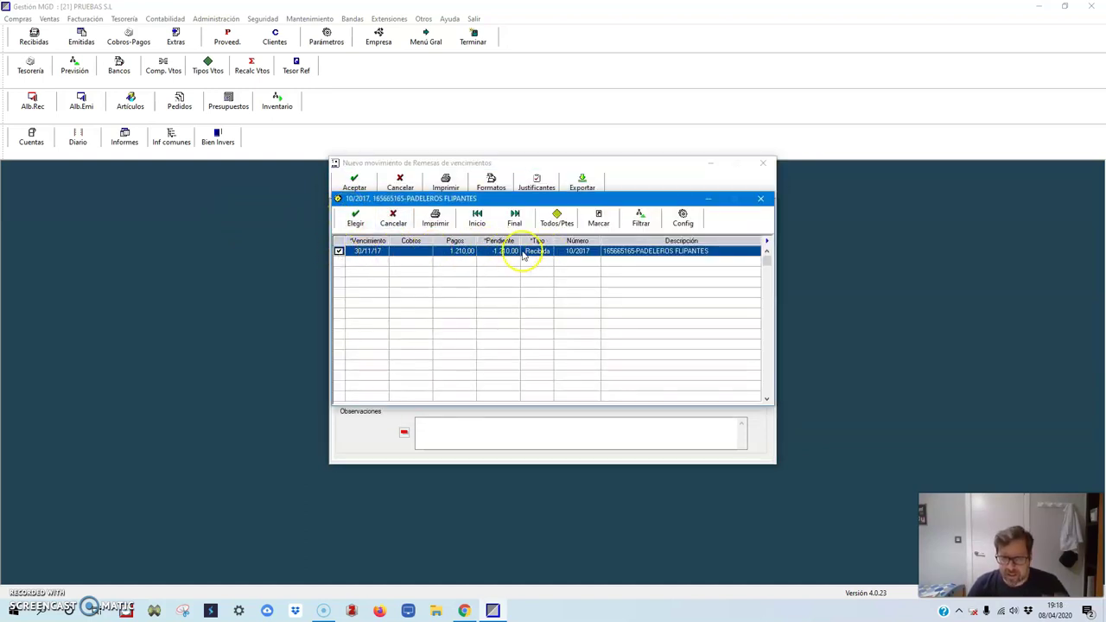
pyautogui.click(356, 220)
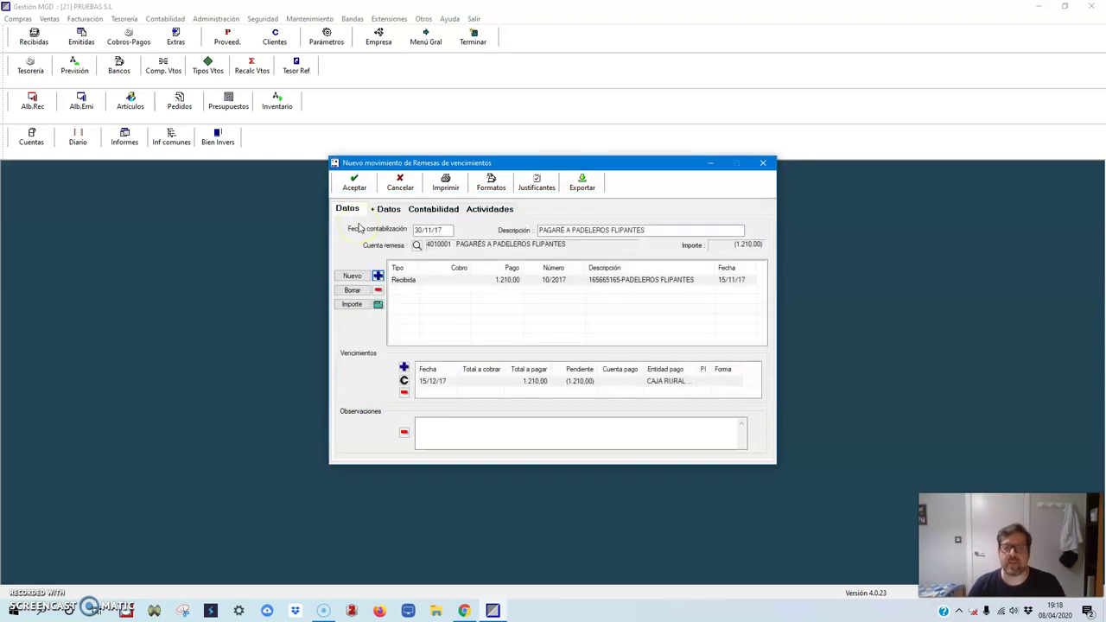
# - Check the remittance's accounting entry, save the remittance, and close the remittances list
pyautogui.click(435, 209)
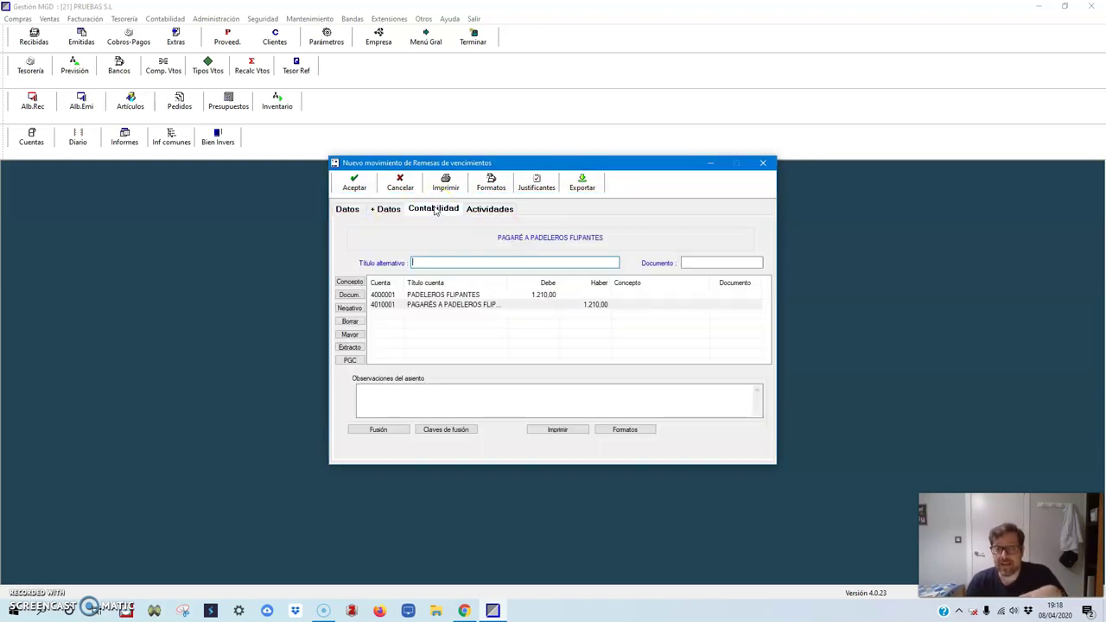
pyautogui.click(385, 296)
pyautogui.click(400, 308)
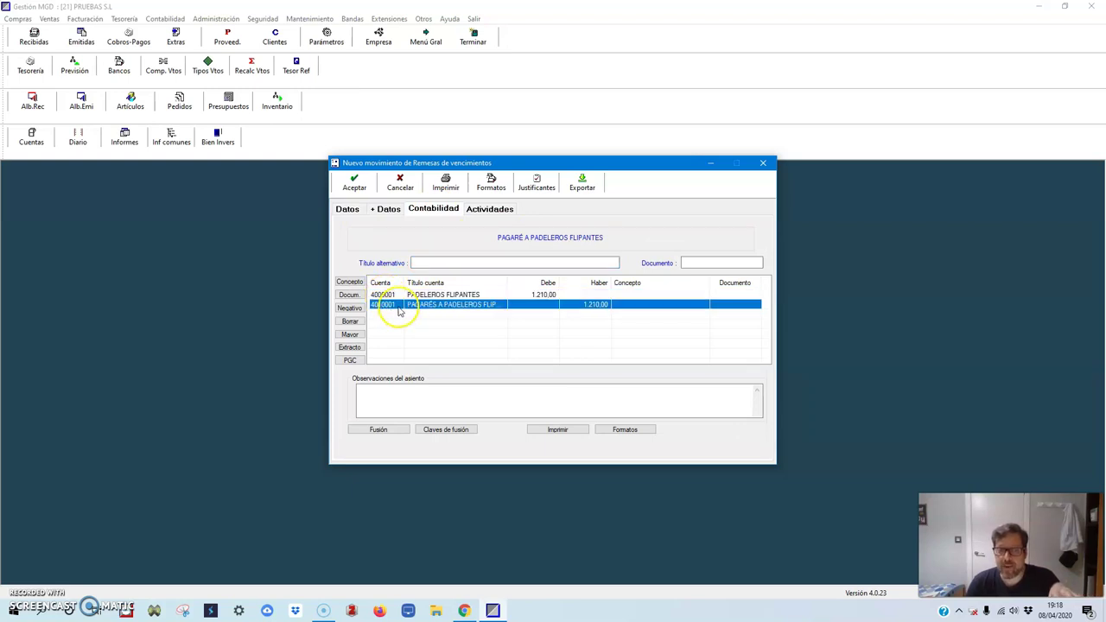
pyautogui.click(449, 316)
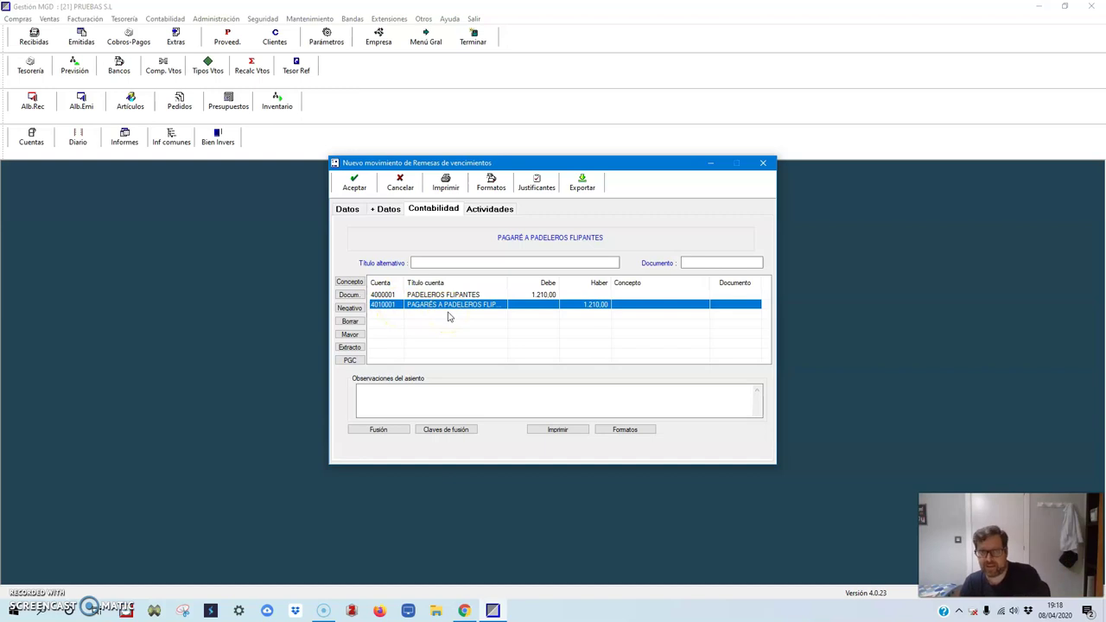
pyautogui.click(353, 212)
pyautogui.click(353, 183)
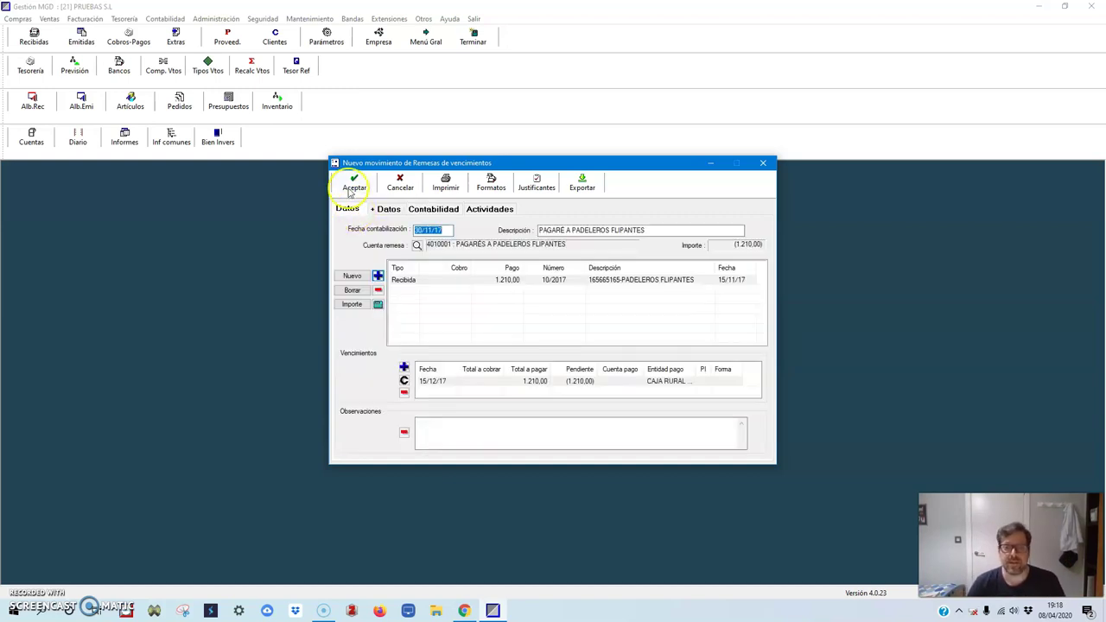
pyautogui.click(352, 216)
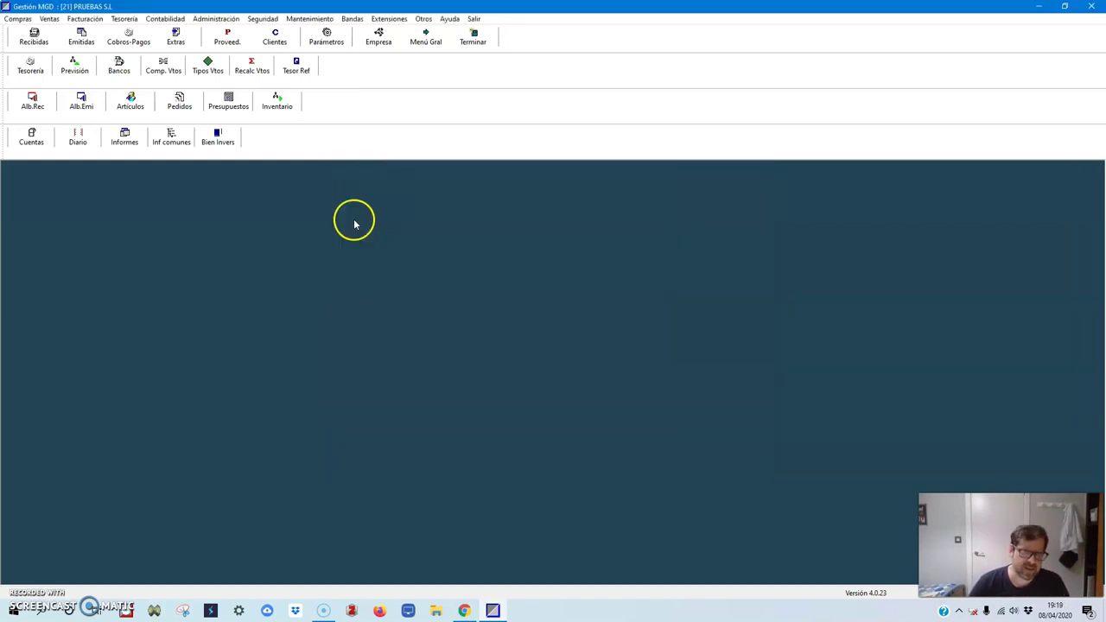
# - Examine the debit and credit lines of the remittance's PAGARÉ A PADELEROS FLIPANTES entry in the journal (Diario), and close the journal
pyautogui.click(78, 136)
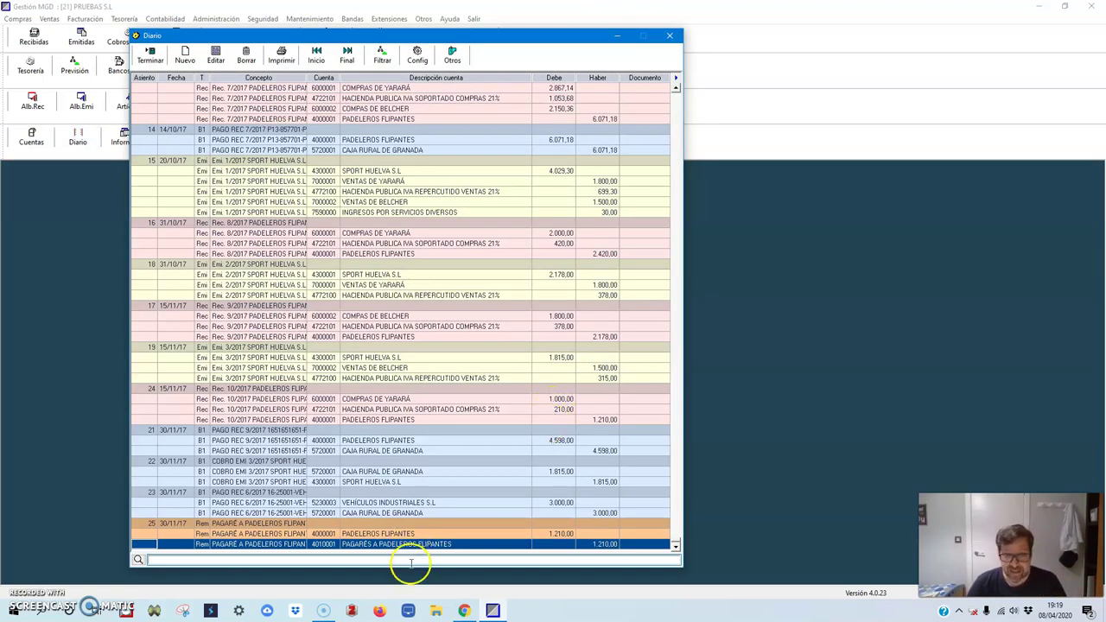
pyautogui.click(406, 534)
pyautogui.click(418, 546)
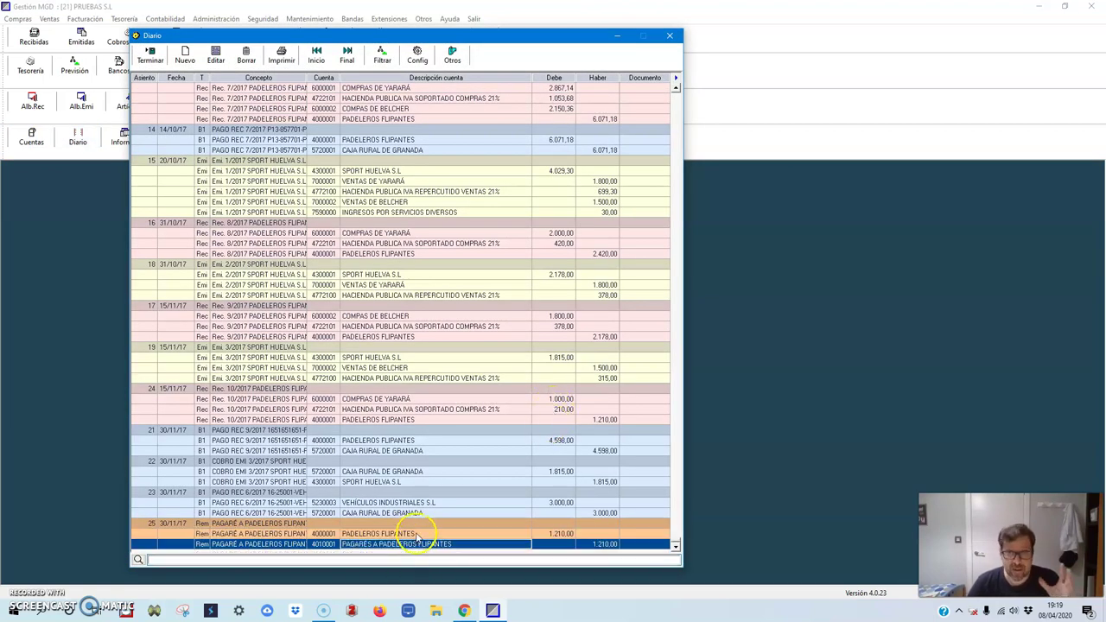
pyautogui.click(361, 534)
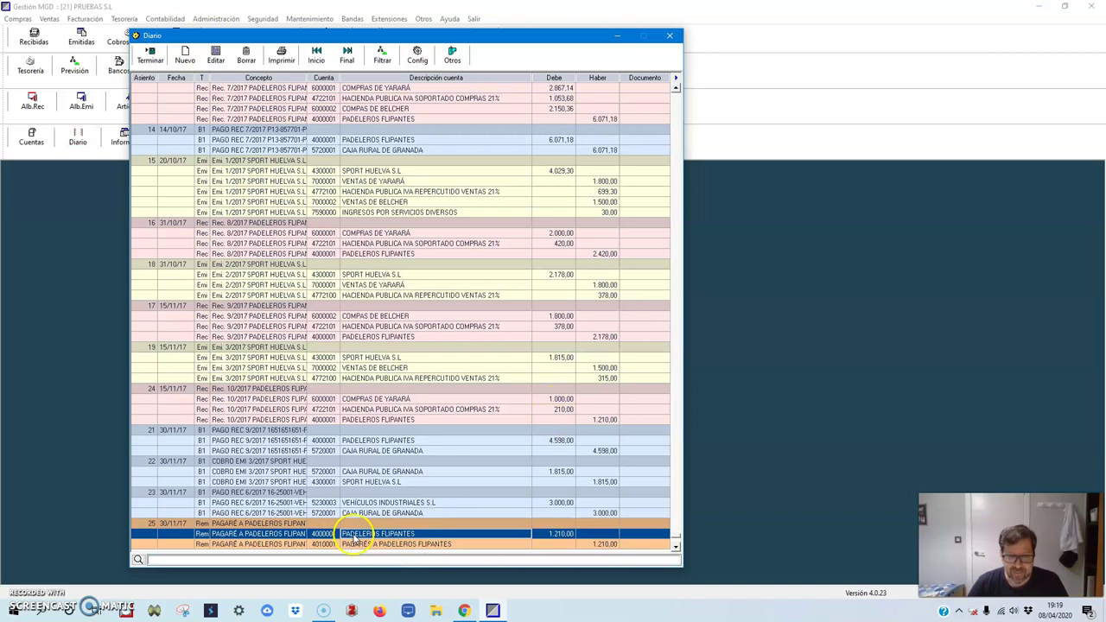
pyautogui.click(362, 544)
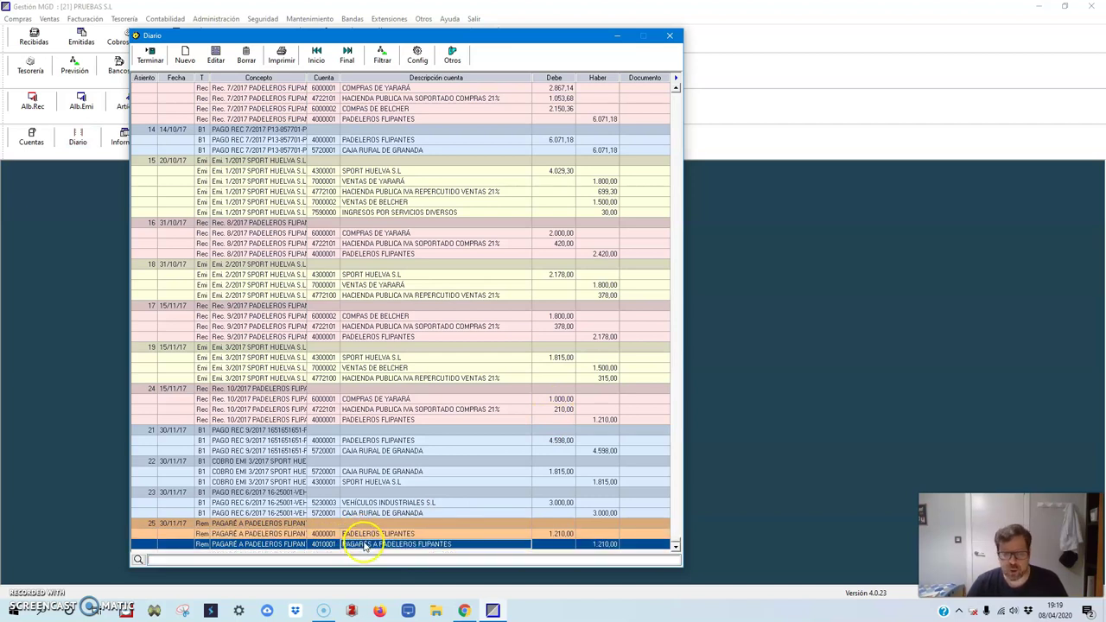
pyautogui.click(365, 535)
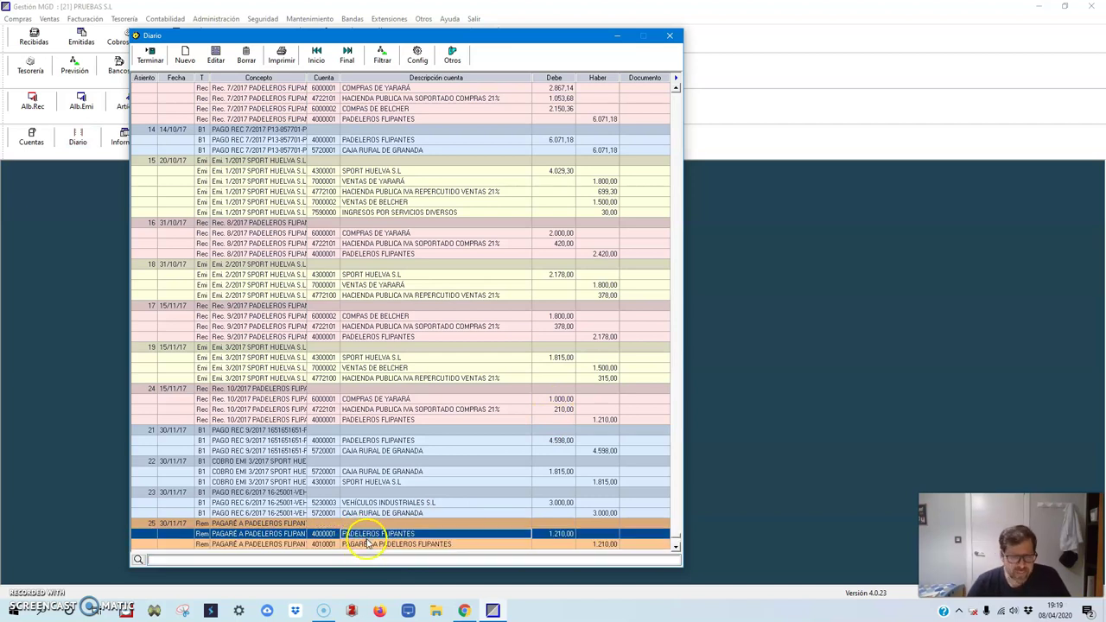
pyautogui.click(149, 57)
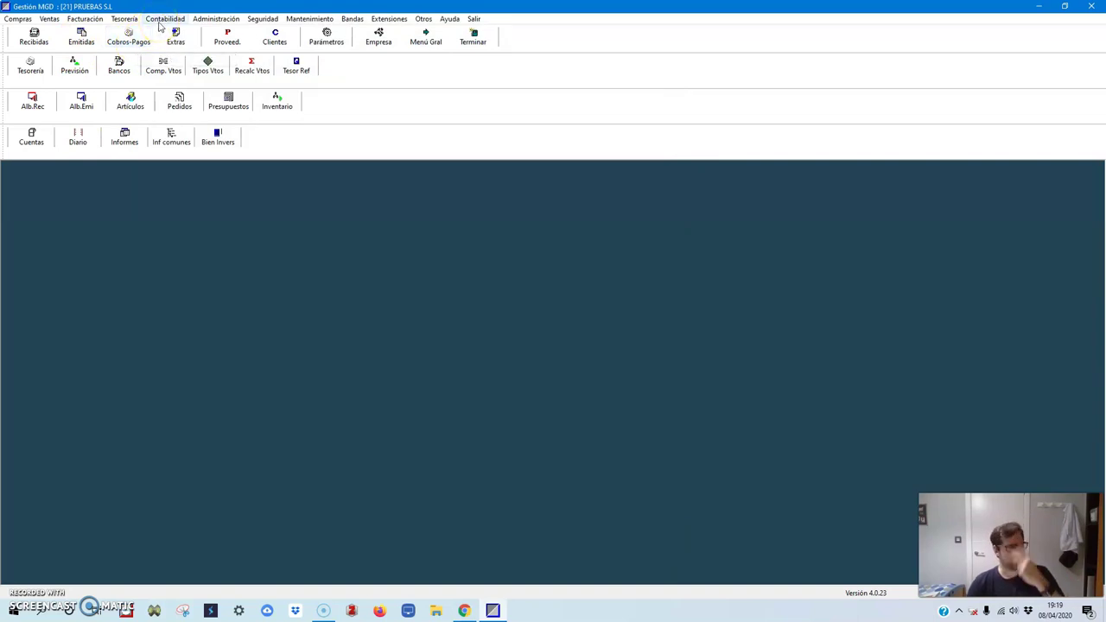
# - Start a new due-date remittance described as PAGARÉS DE SPORT HUELVA with accounting date 30/11/17
pyautogui.click(161, 20)
pyautogui.moveTo(125, 21)
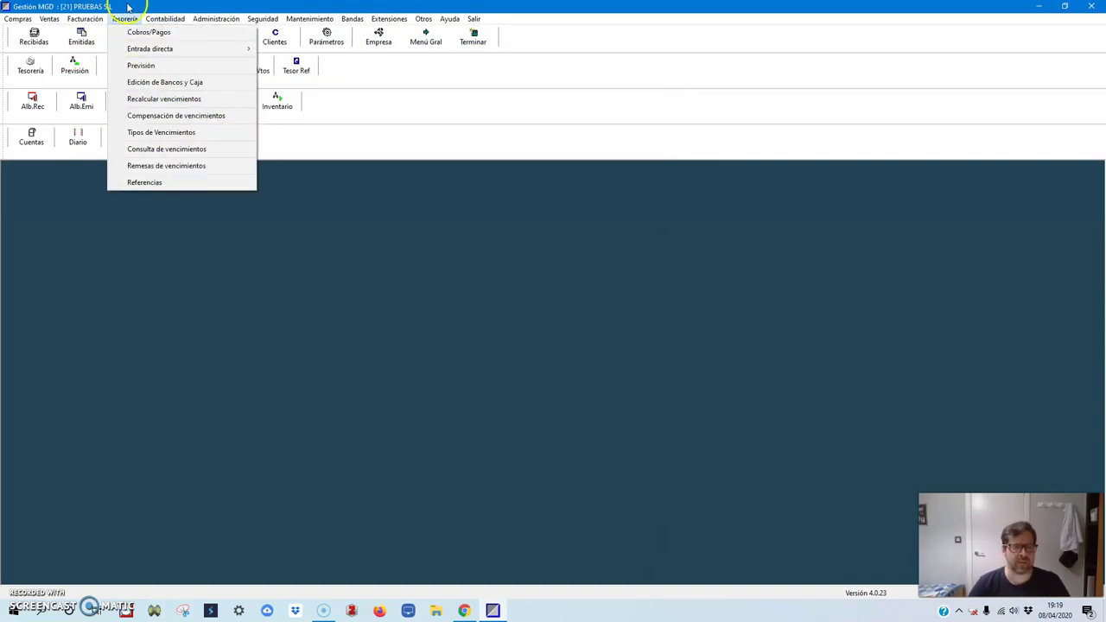
pyautogui.click(141, 165)
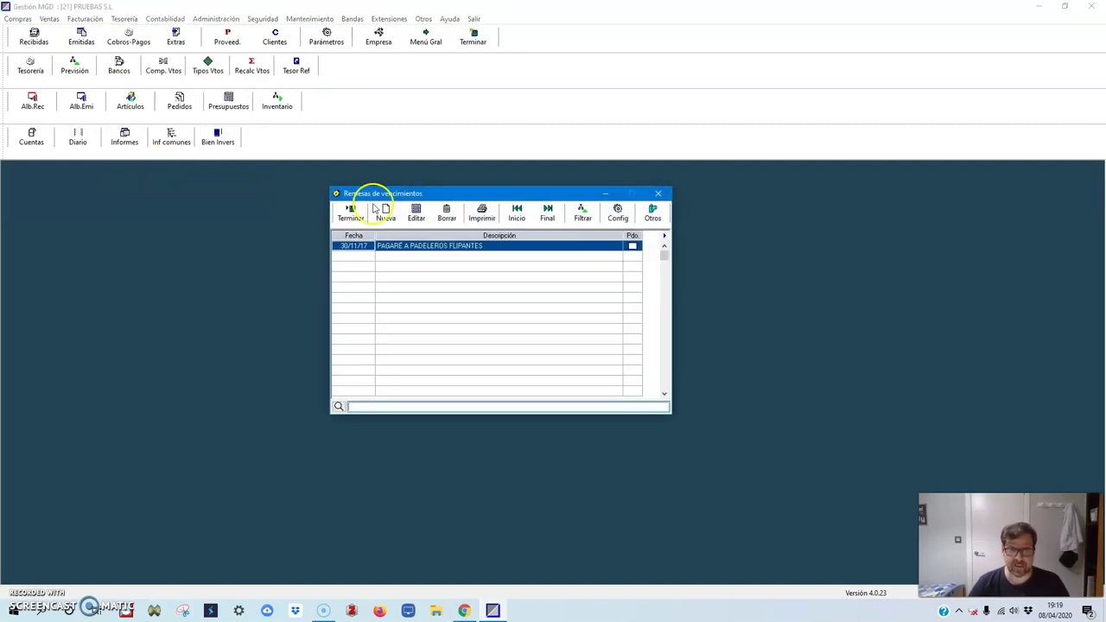
pyautogui.click(386, 214)
pyautogui.write('PA')
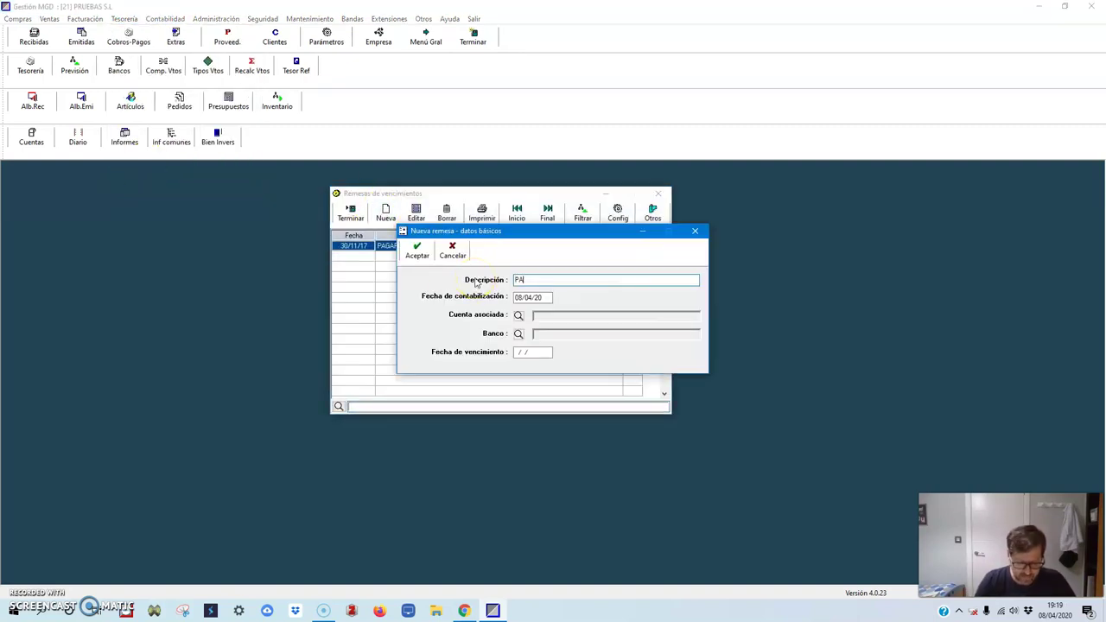
pyautogui.write('GARES DE')
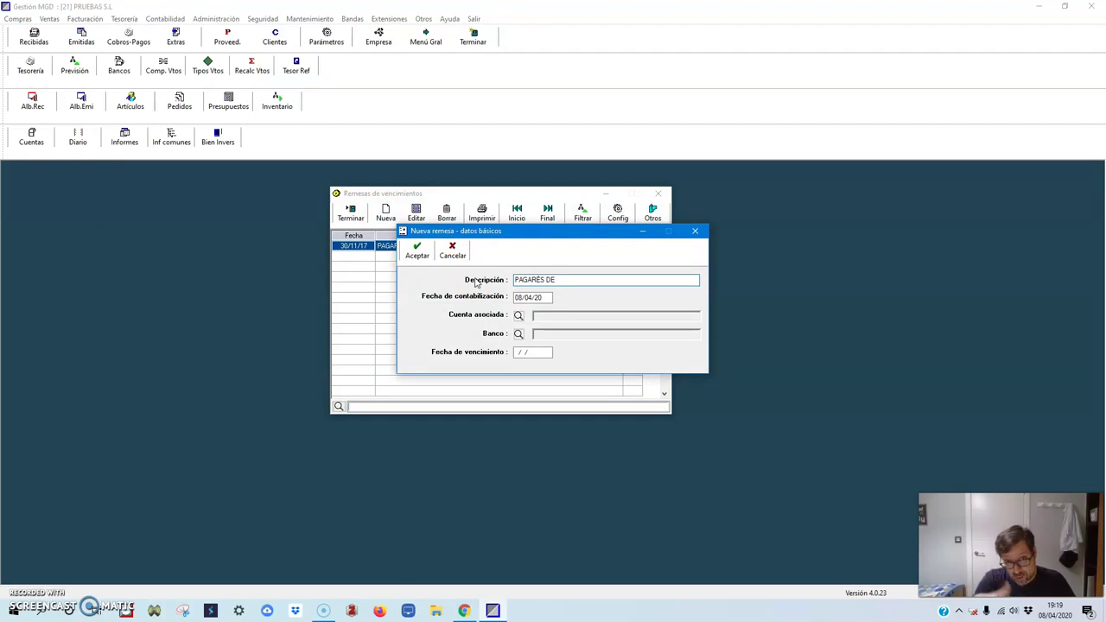
pyautogui.write('SPORT HUELVA')
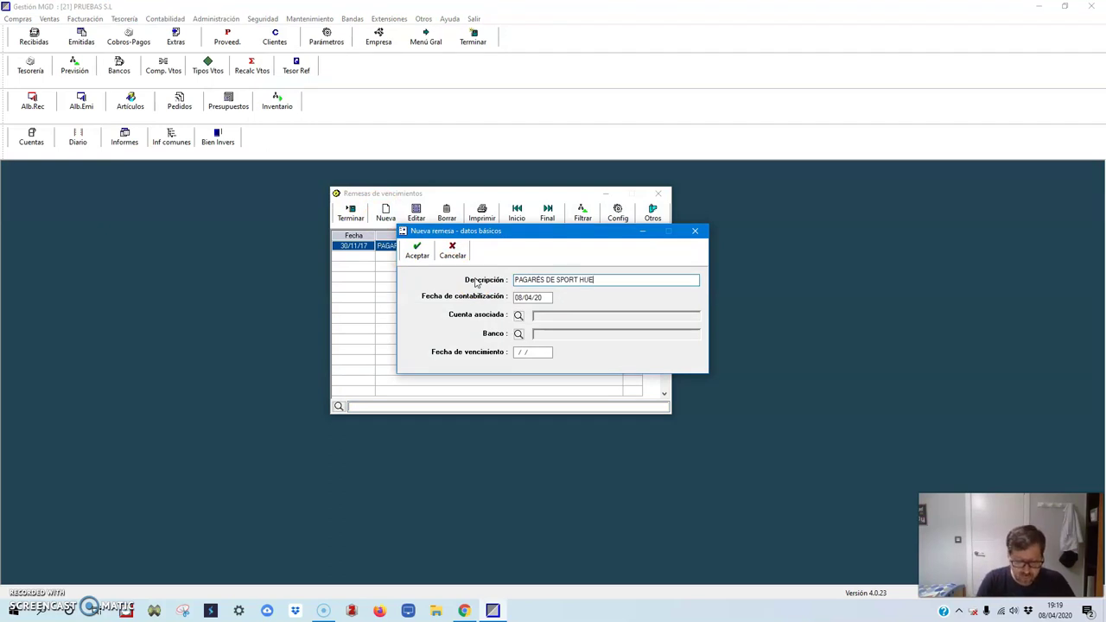
pyautogui.click(540, 297)
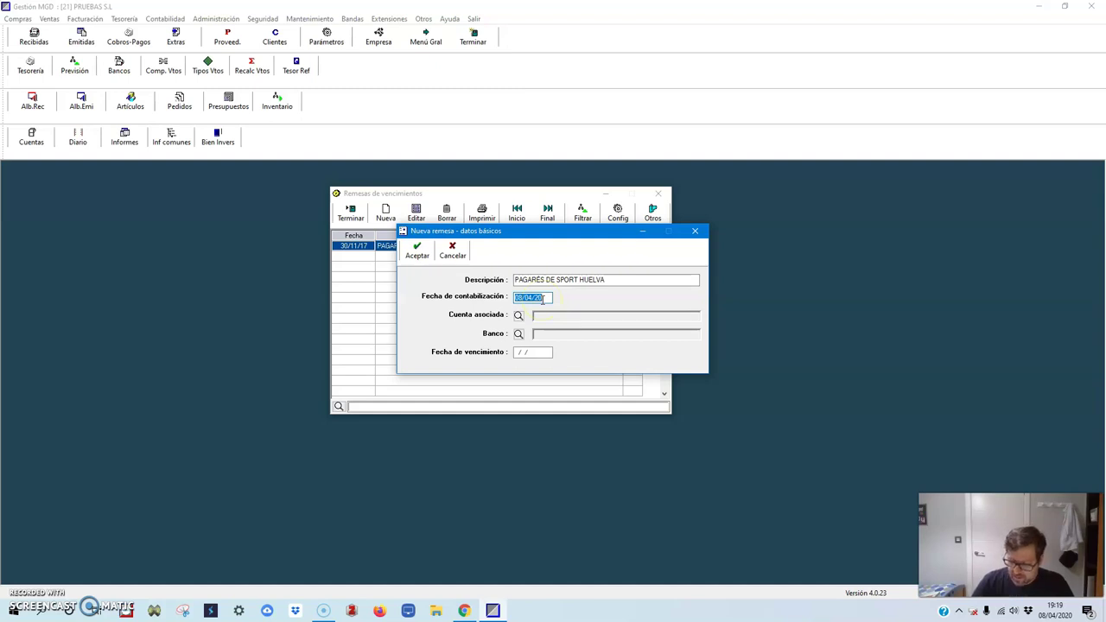
pyautogui.write('30/11/17')
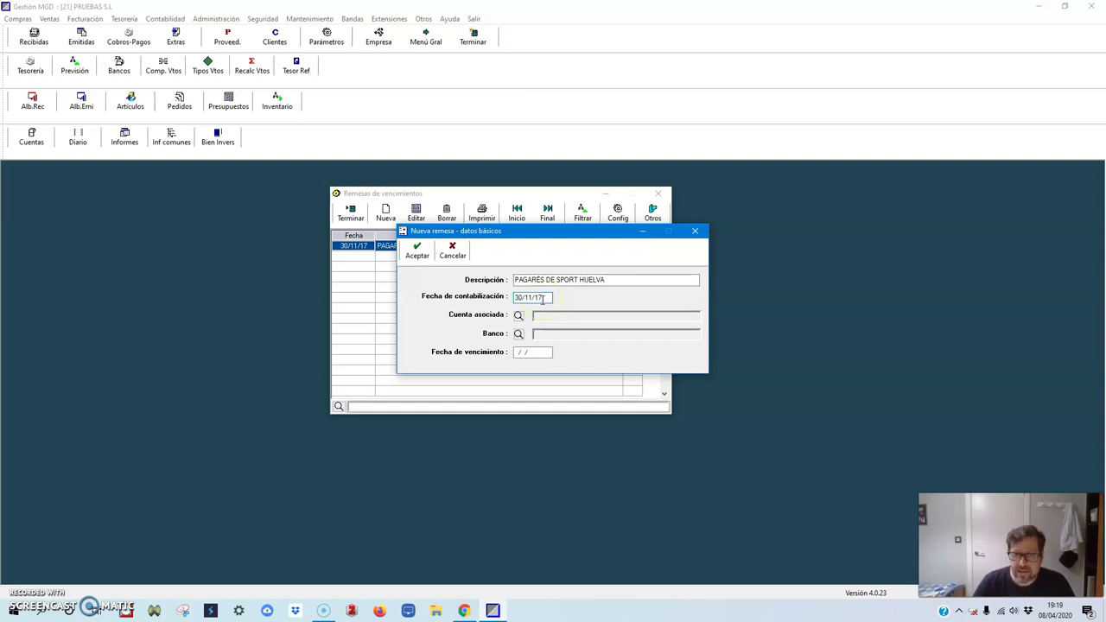
# - Look up accounts starting with 431 and assign 4310001 PAGARÉS DE SPORT HUELVA as the remittance's associated account
pyautogui.click(518, 317)
pyautogui.write('431')
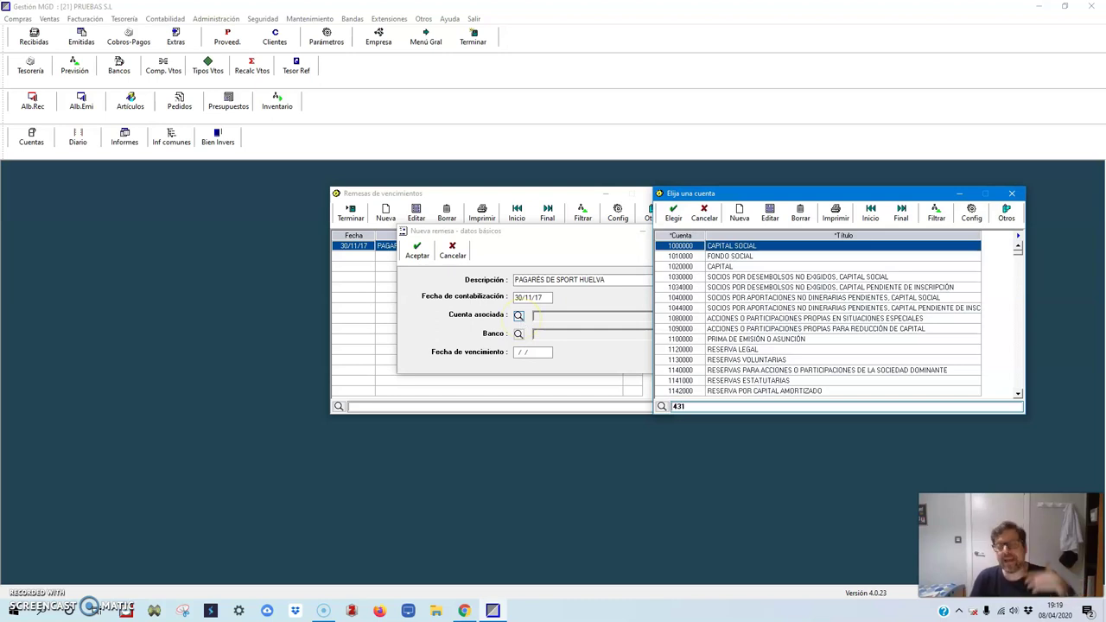
pyautogui.press('Return')
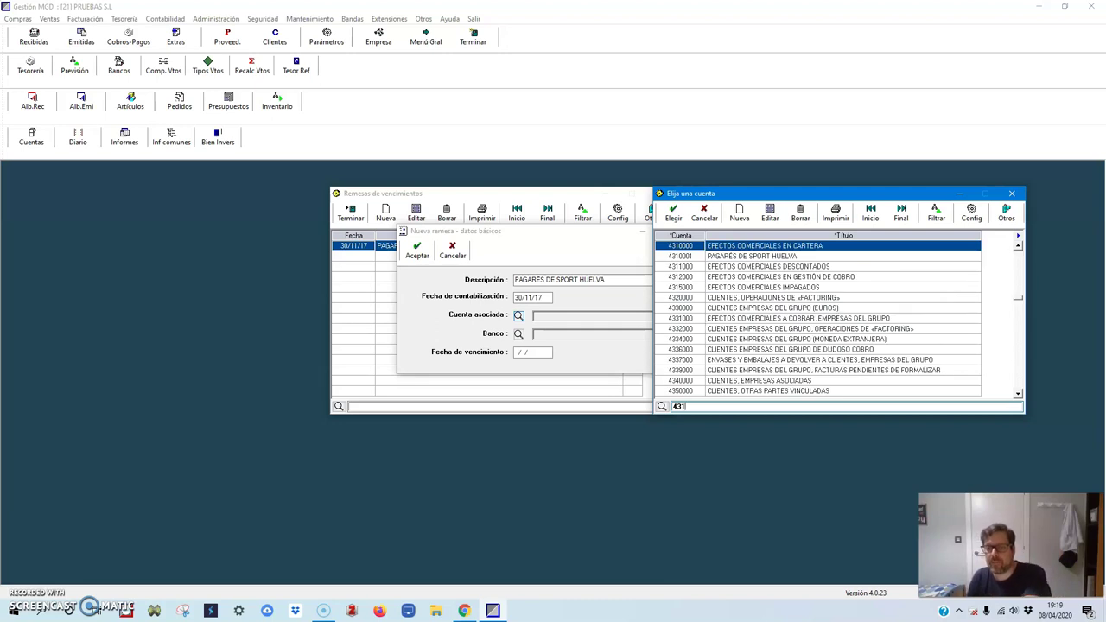
pyautogui.click(723, 257)
pyautogui.click(673, 213)
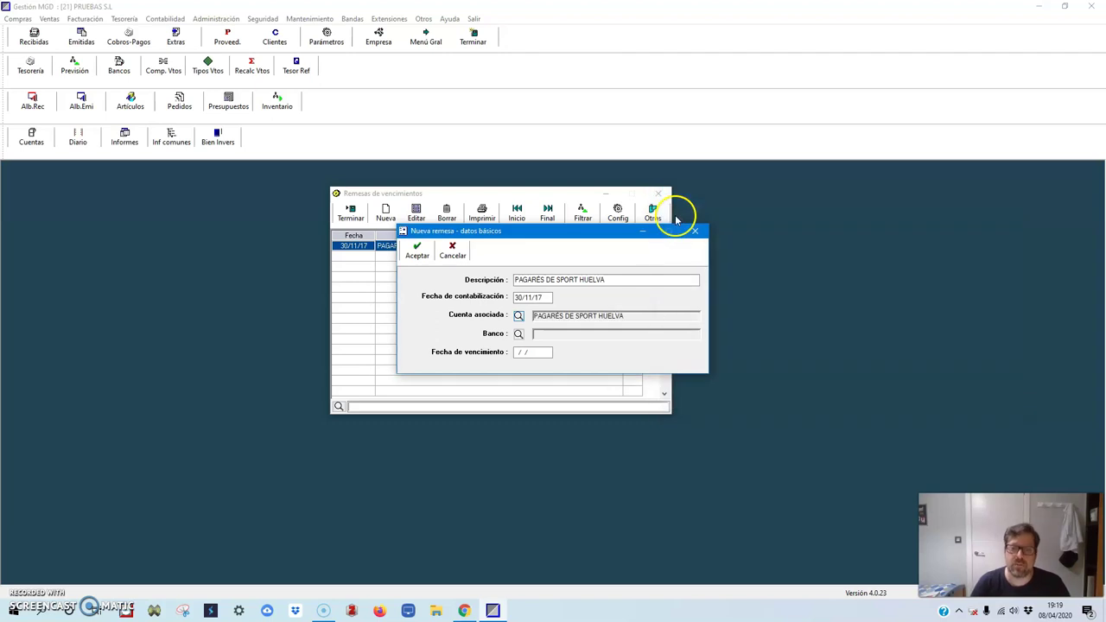
# - Assign CAJA RURAL DE GRANADA as the bank, set the due date to 15/12/17, and accept the new remittance's basic data
pyautogui.click(519, 333)
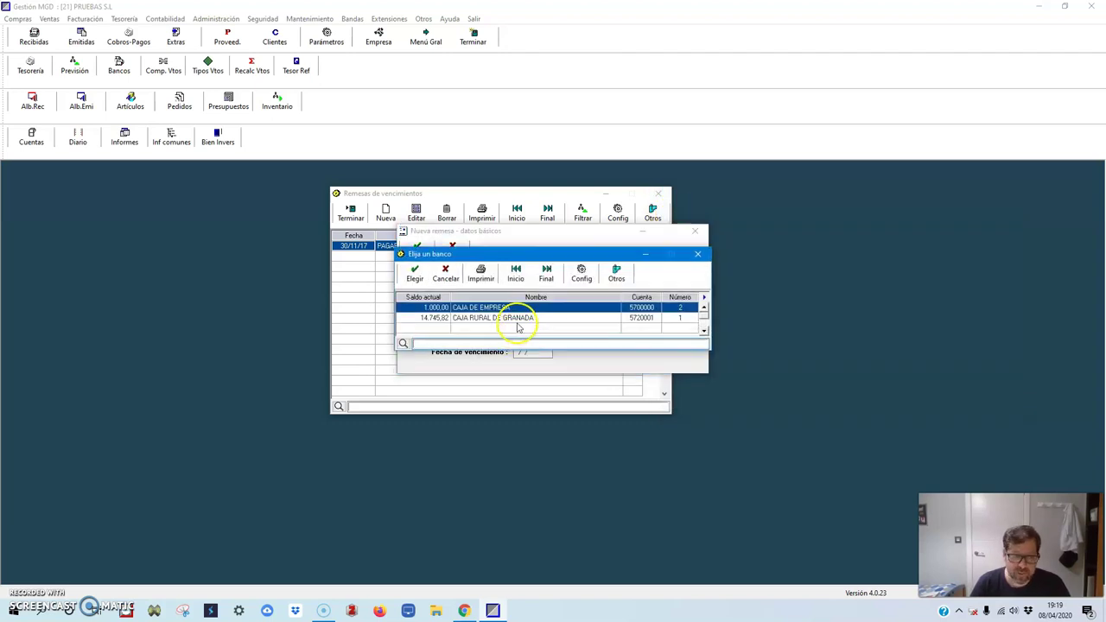
pyautogui.click(520, 320)
pyautogui.click(415, 275)
pyautogui.click(519, 350)
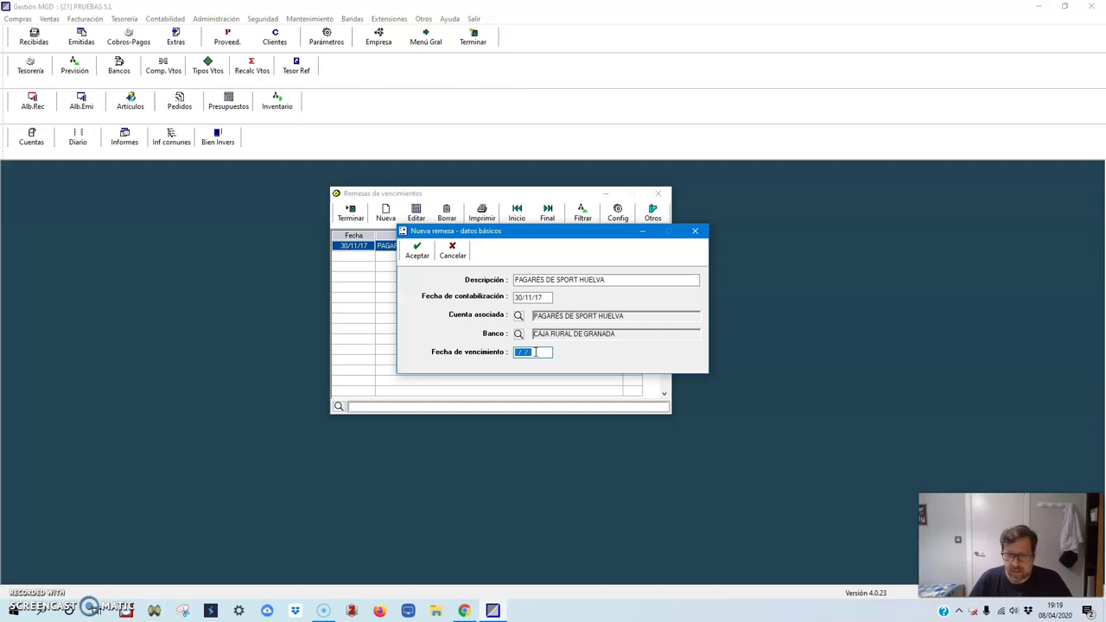
pyautogui.write('15')
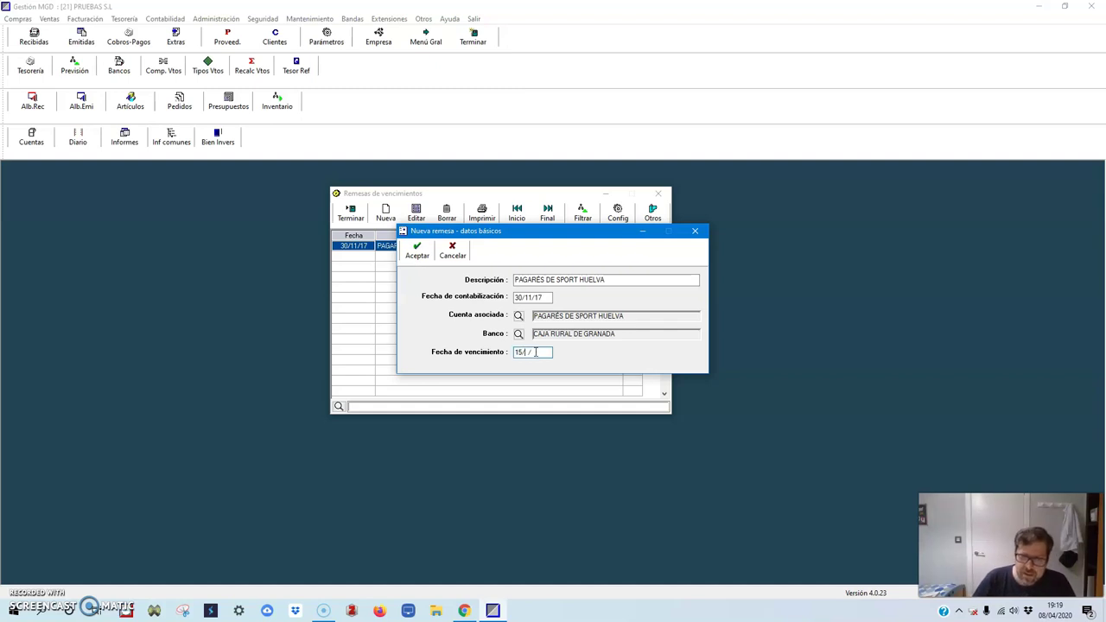
pyautogui.click(518, 296)
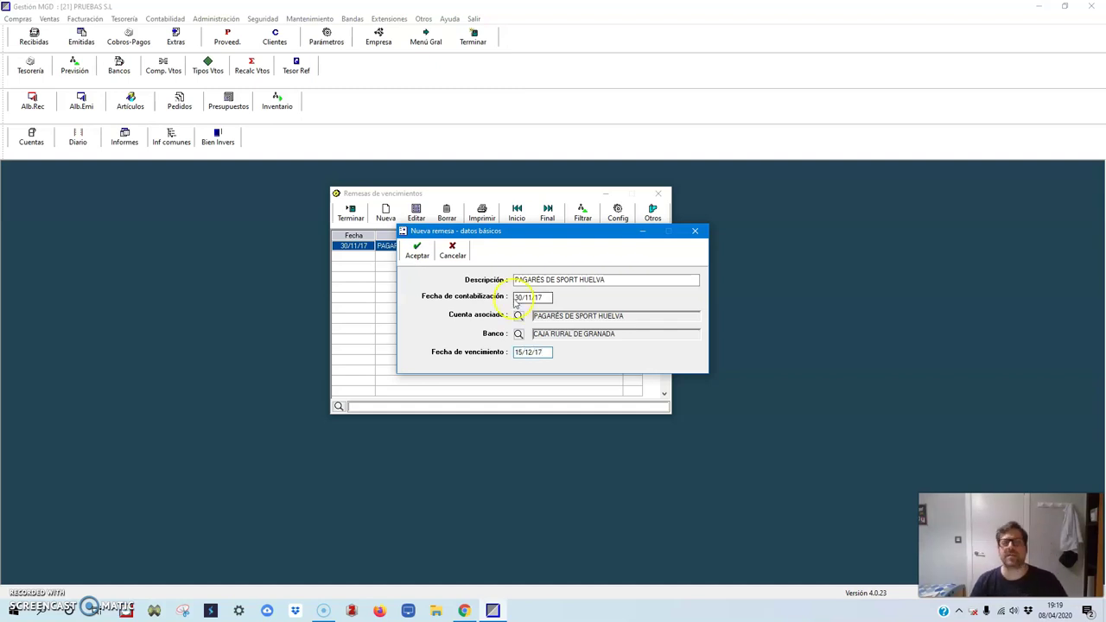
pyautogui.click(417, 248)
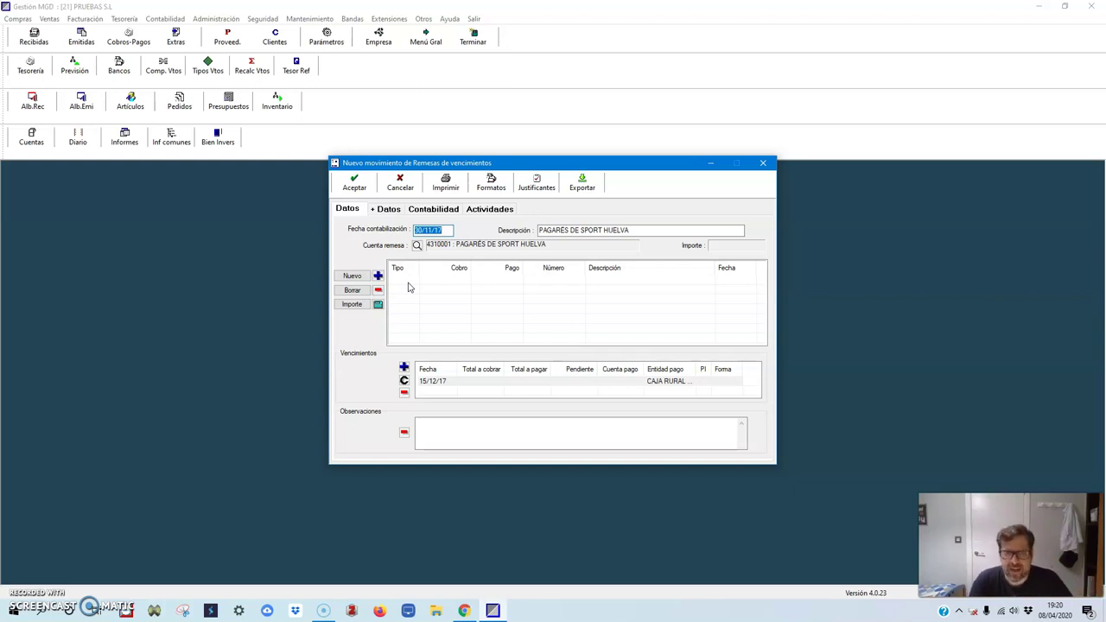
# - Add to the remittance the pending 2.178,00 due item of issued invoice 2/2017 to SPORT HUELVA S.L
pyautogui.click(378, 276)
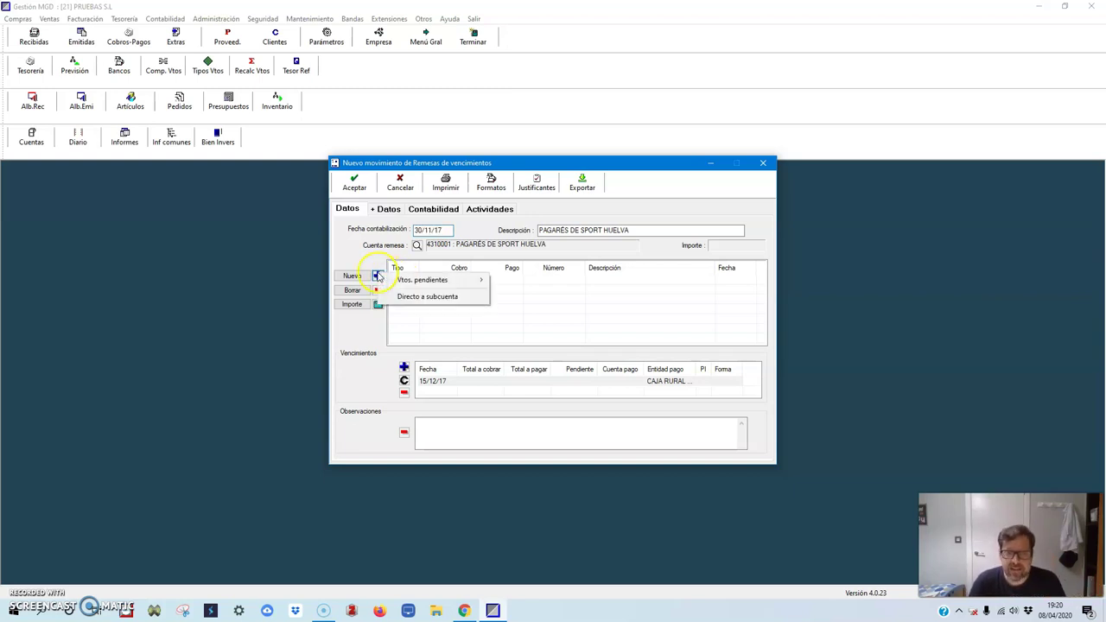
pyautogui.moveTo(434, 283)
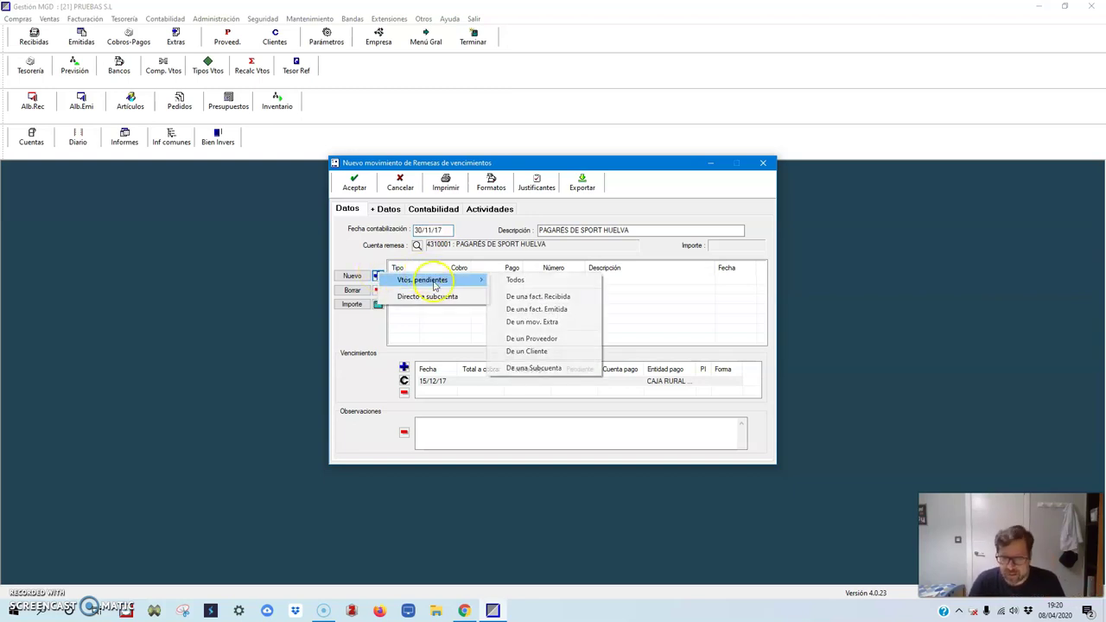
pyautogui.click(564, 309)
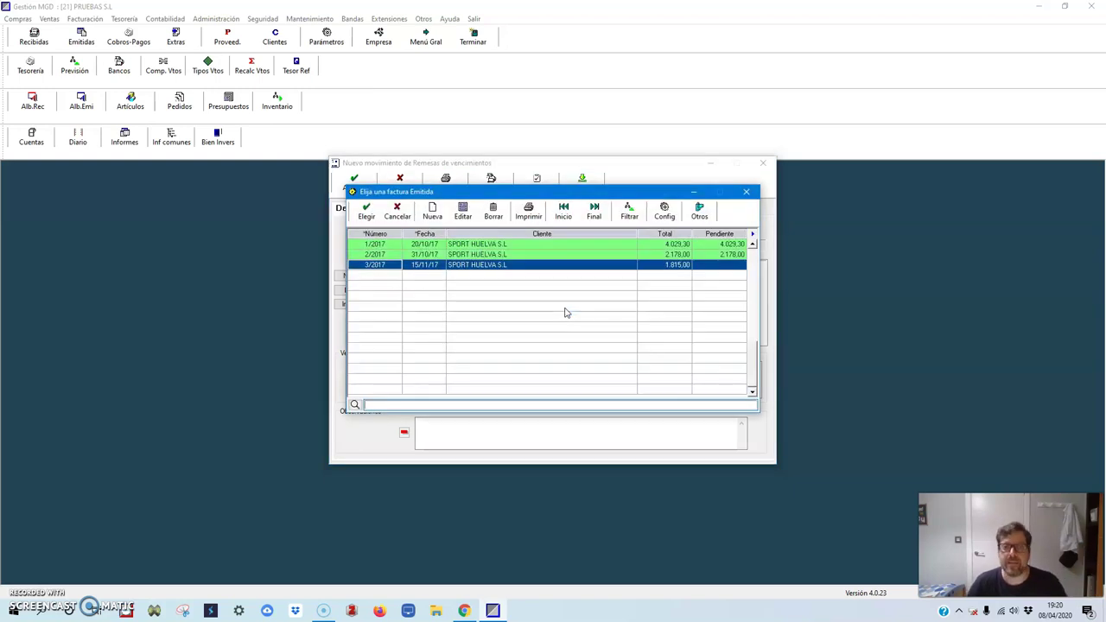
pyautogui.click(638, 256)
pyautogui.click(641, 265)
pyautogui.click(647, 257)
pyautogui.click(653, 248)
pyautogui.click(652, 257)
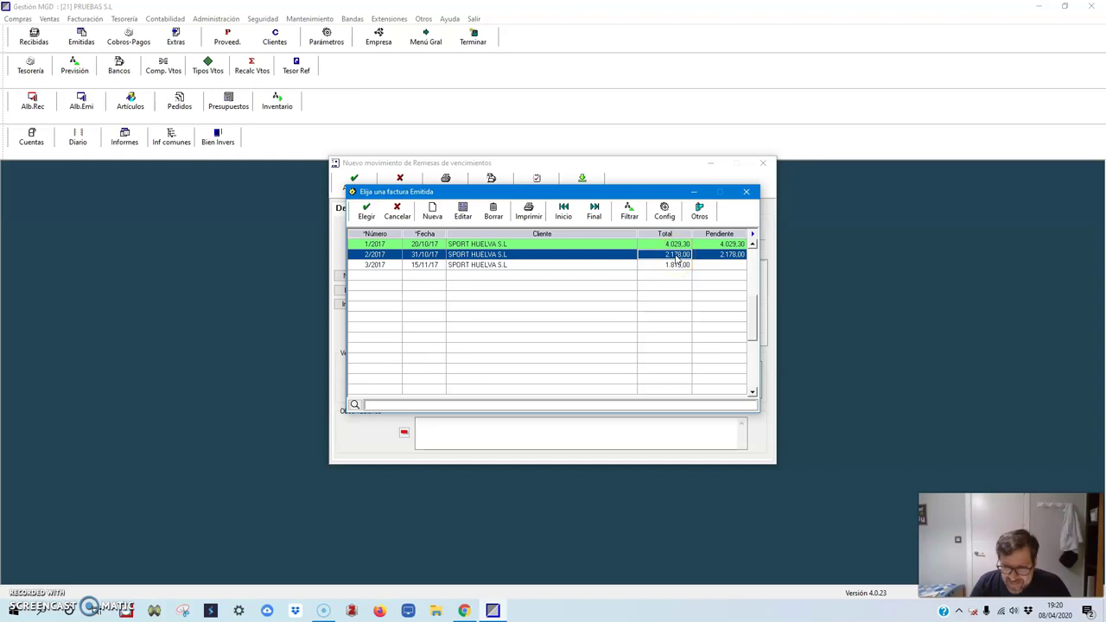
pyautogui.click(366, 212)
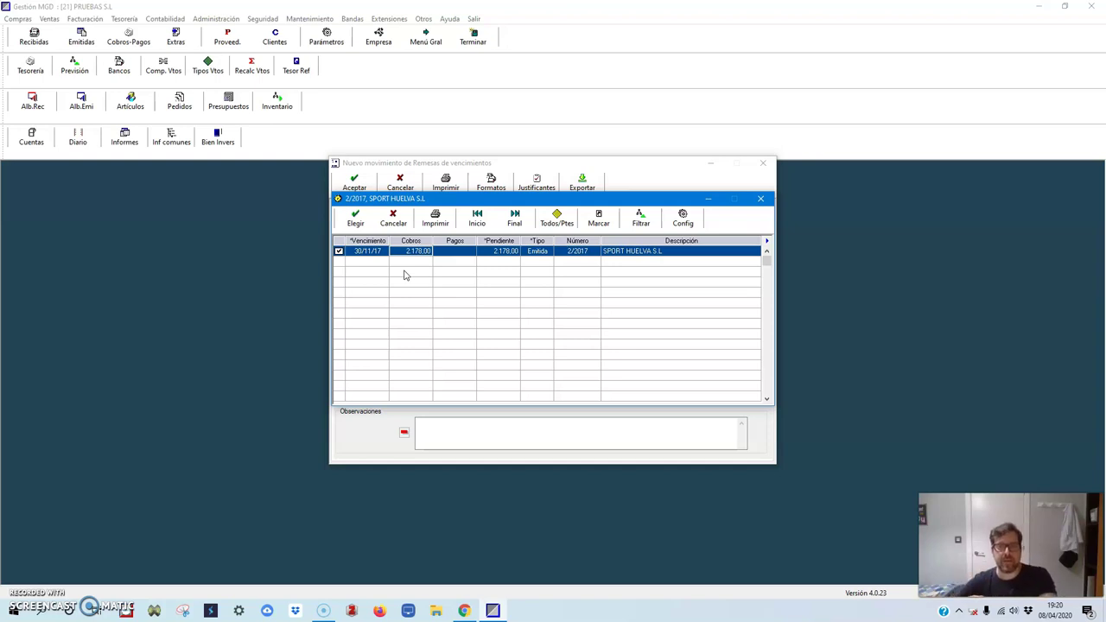
pyautogui.click(339, 251)
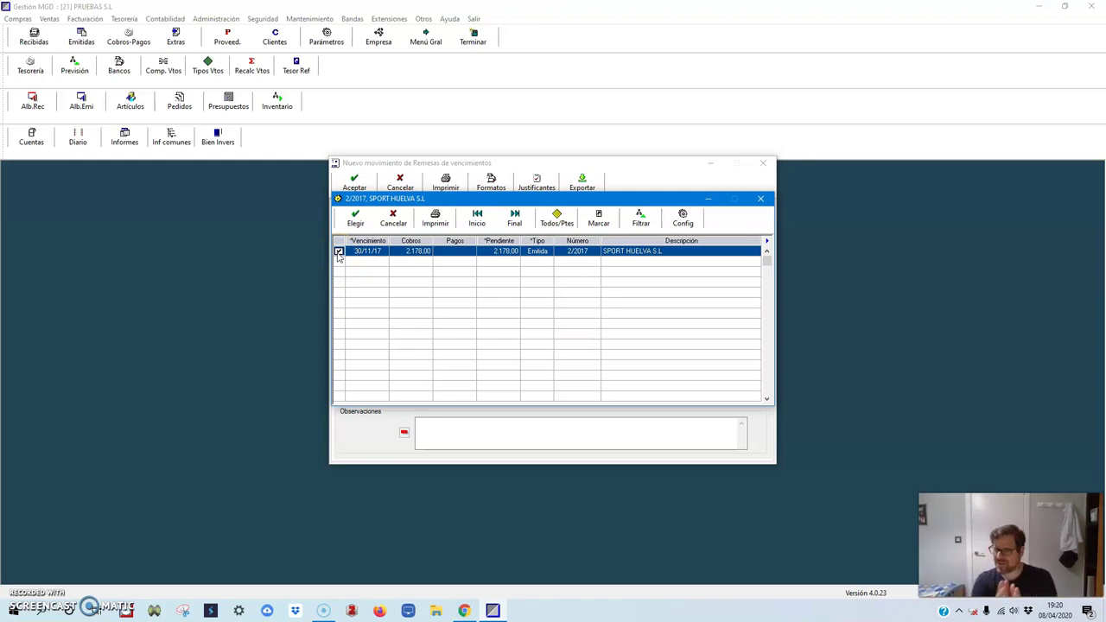
pyautogui.click(355, 218)
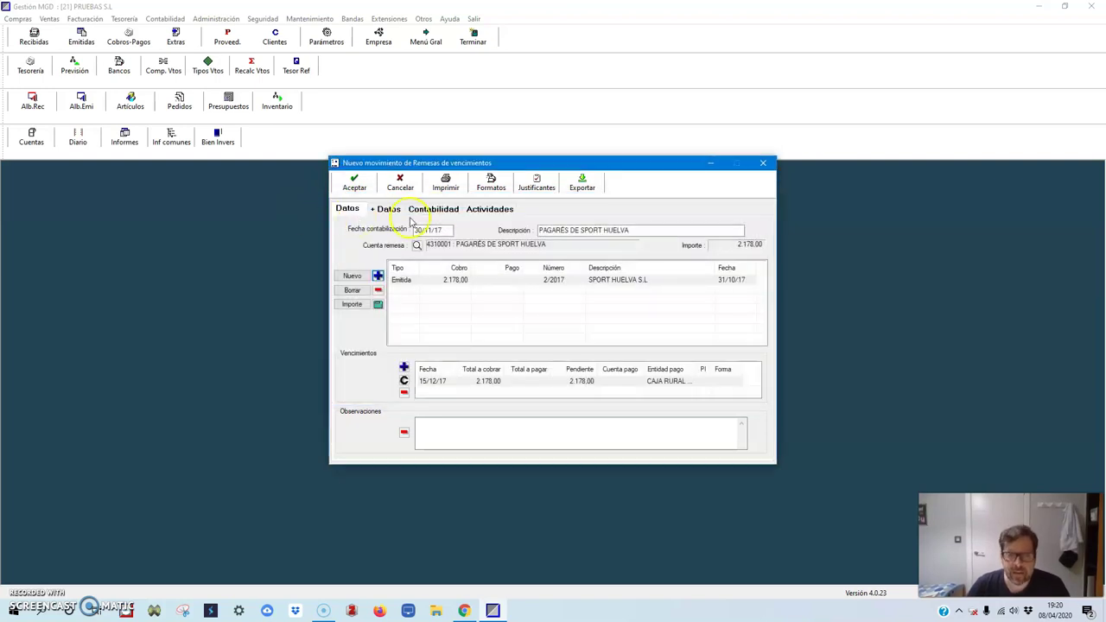
# - Check the accounting entry of the SPORT HUELVA remittance, save the remittance, and close the remittances list
pyautogui.click(441, 217)
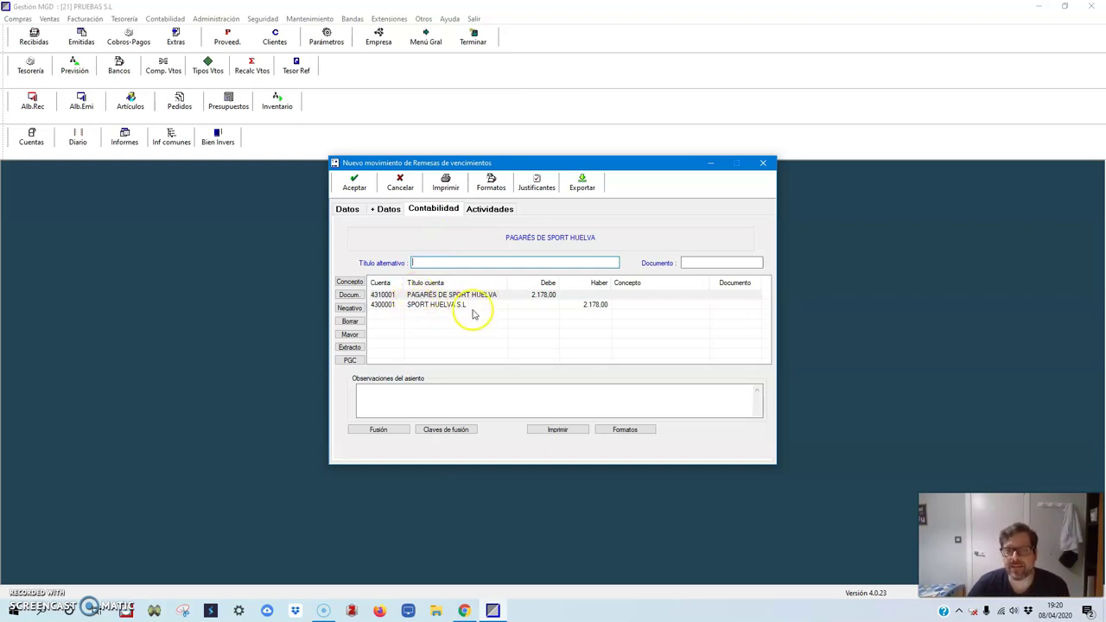
pyautogui.click(397, 303)
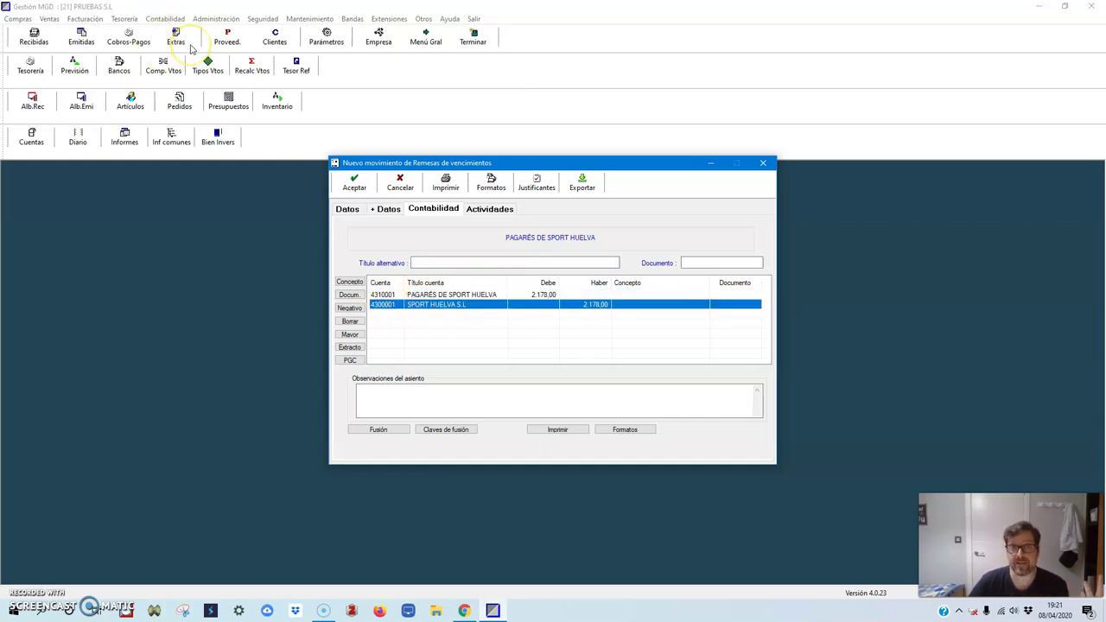
pyautogui.click(347, 209)
pyautogui.click(356, 183)
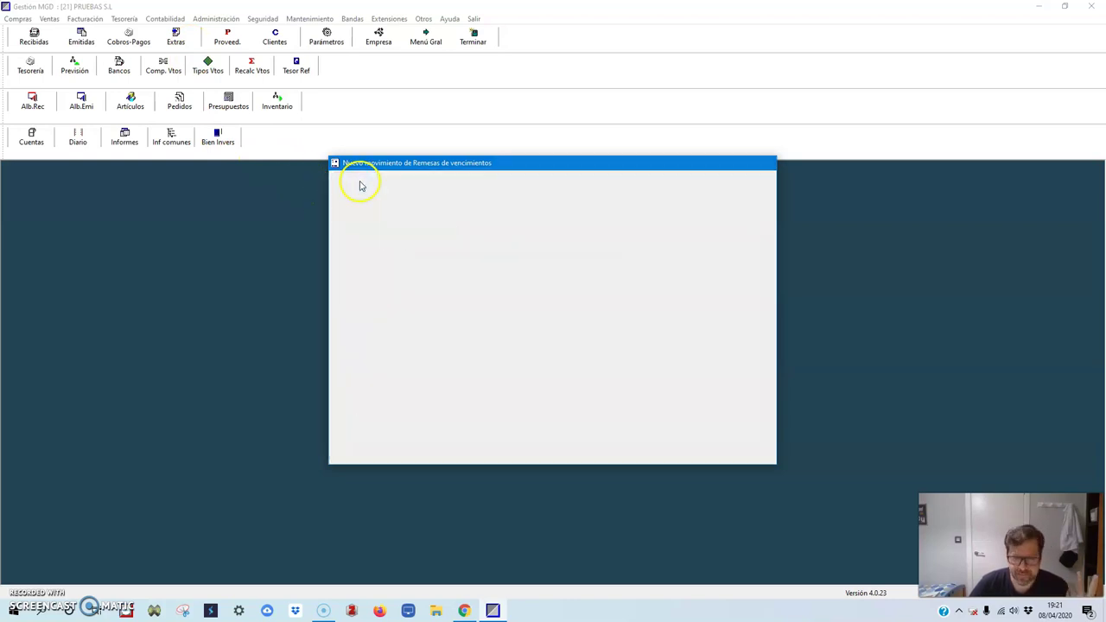
pyautogui.click(346, 216)
# - Examine the PAGARÉS DE SPORT HUELVA and PAGARÉ A PADELEROS FLIPANTES entries in the journal (Diario), and close the journal
pyautogui.click(73, 141)
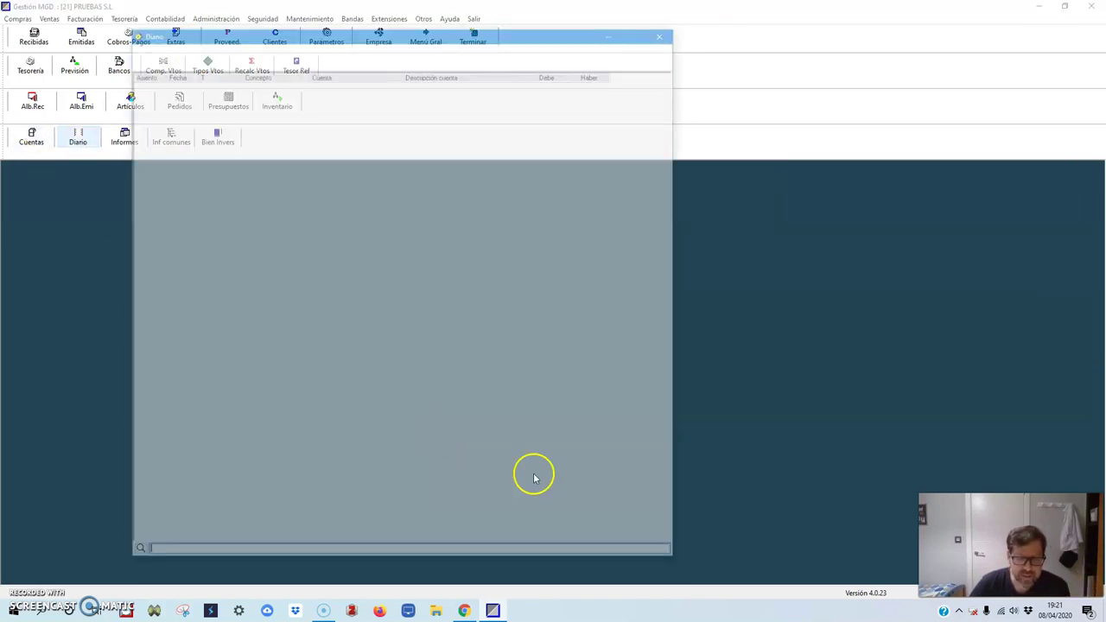
pyautogui.click(548, 524)
pyautogui.click(414, 534)
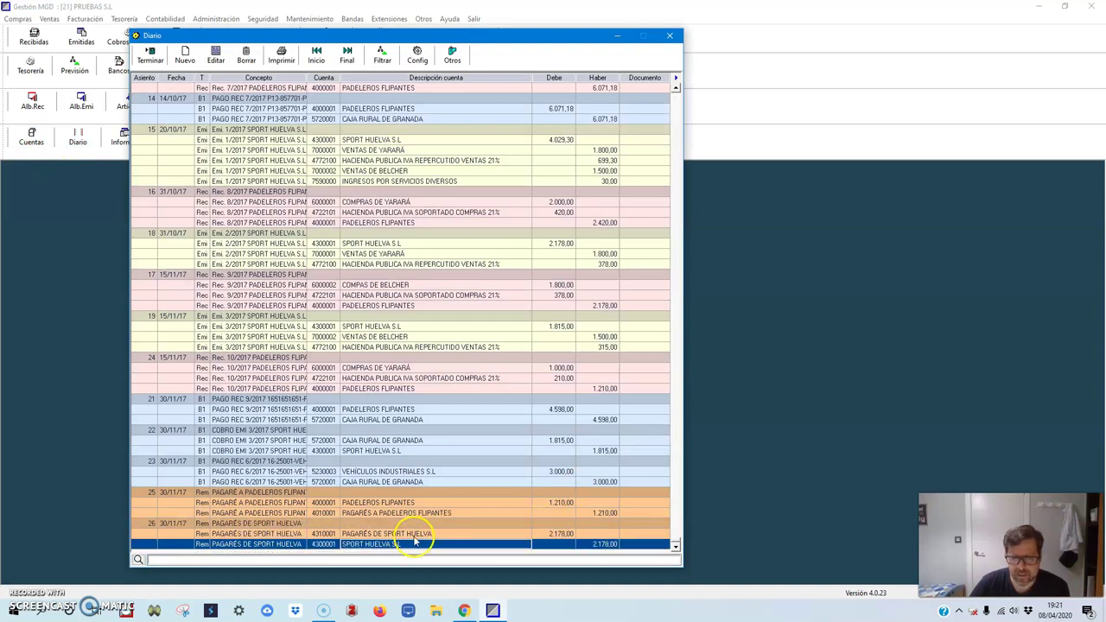
pyautogui.click(416, 513)
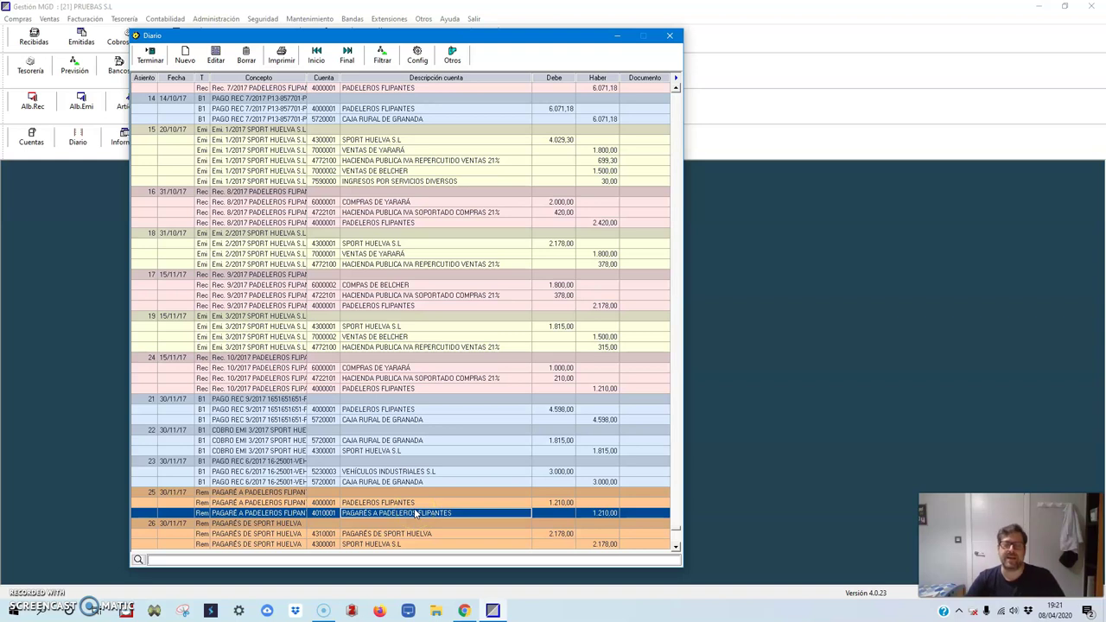
pyautogui.click(151, 55)
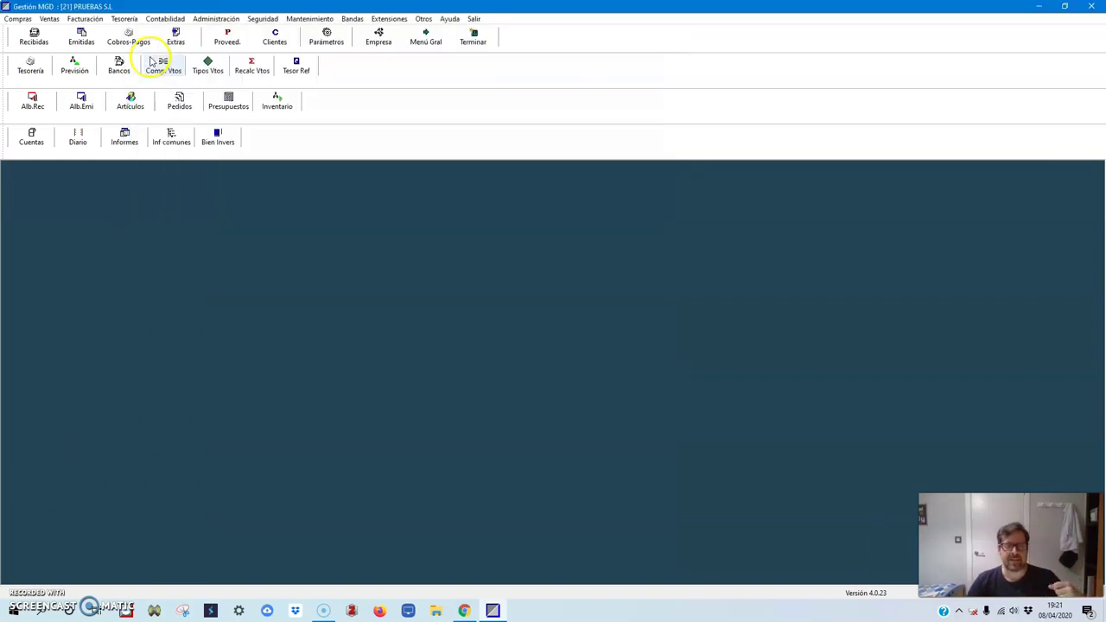
# - Start another due-date remittance described as PAGARÉ DE SPORT HUELVA with accounting date 30/11/17
pyautogui.click(124, 19)
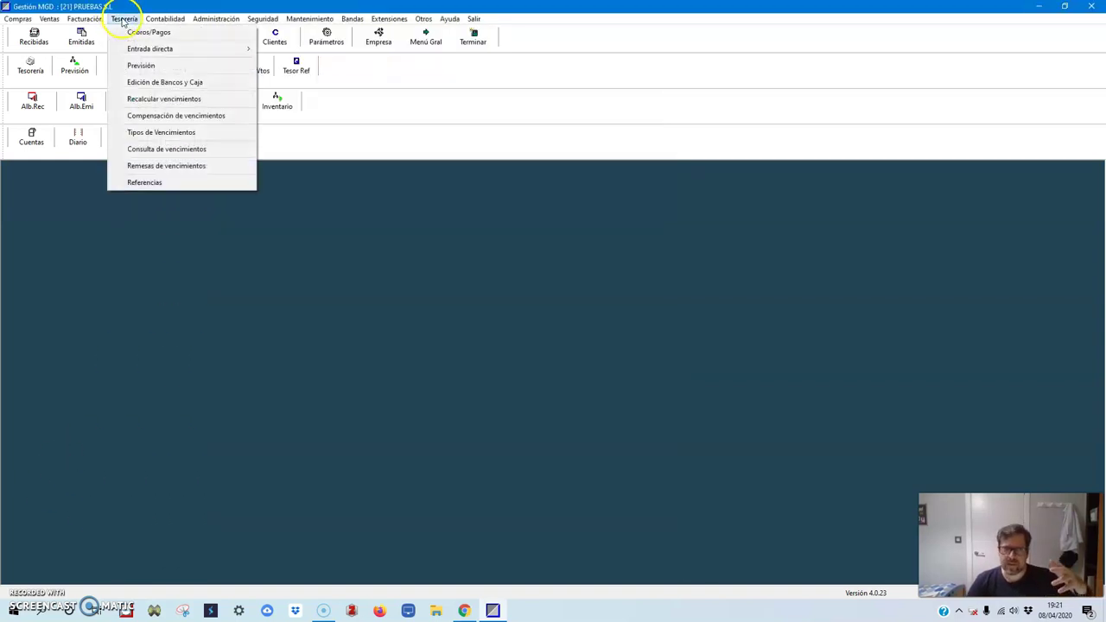
pyautogui.click(154, 165)
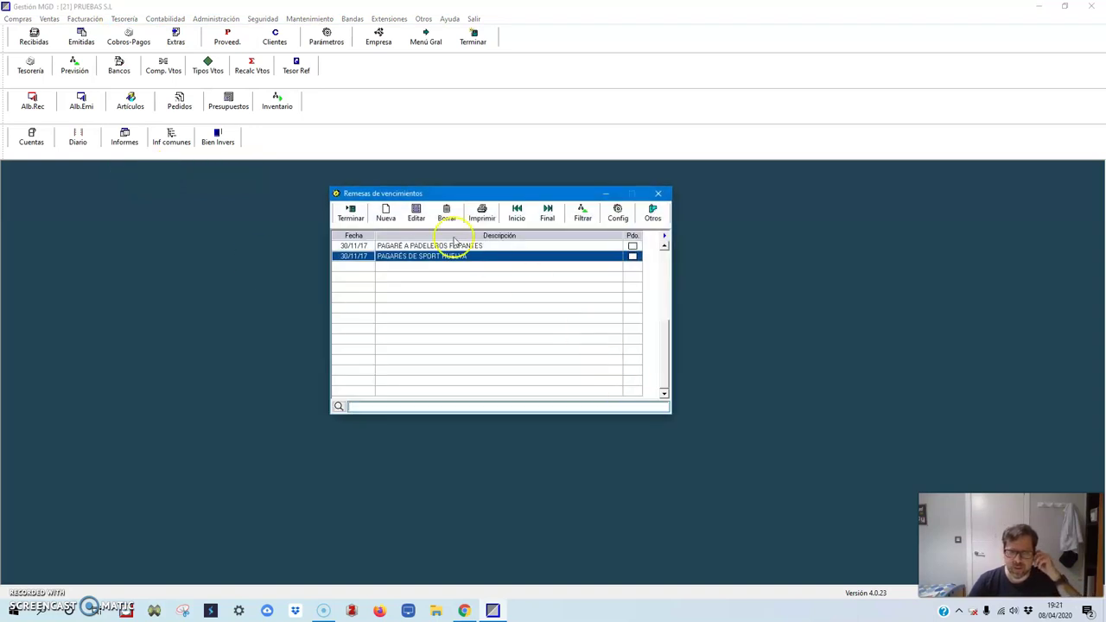
pyautogui.click(386, 213)
pyautogui.write('PAGFA')
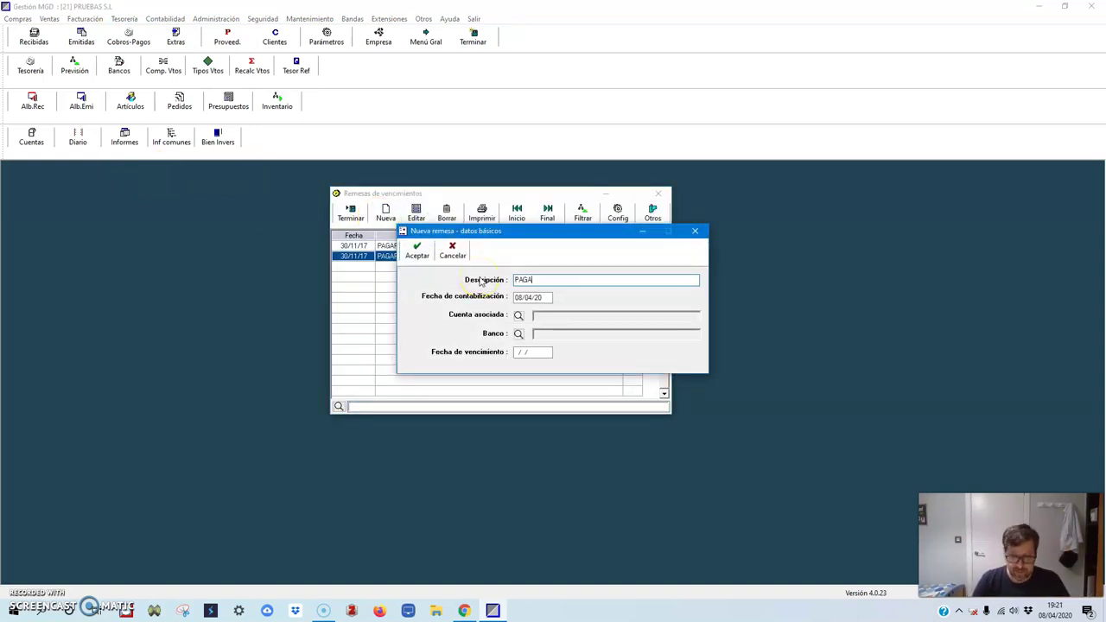
pyautogui.write('É DE SPORT HUELVA')
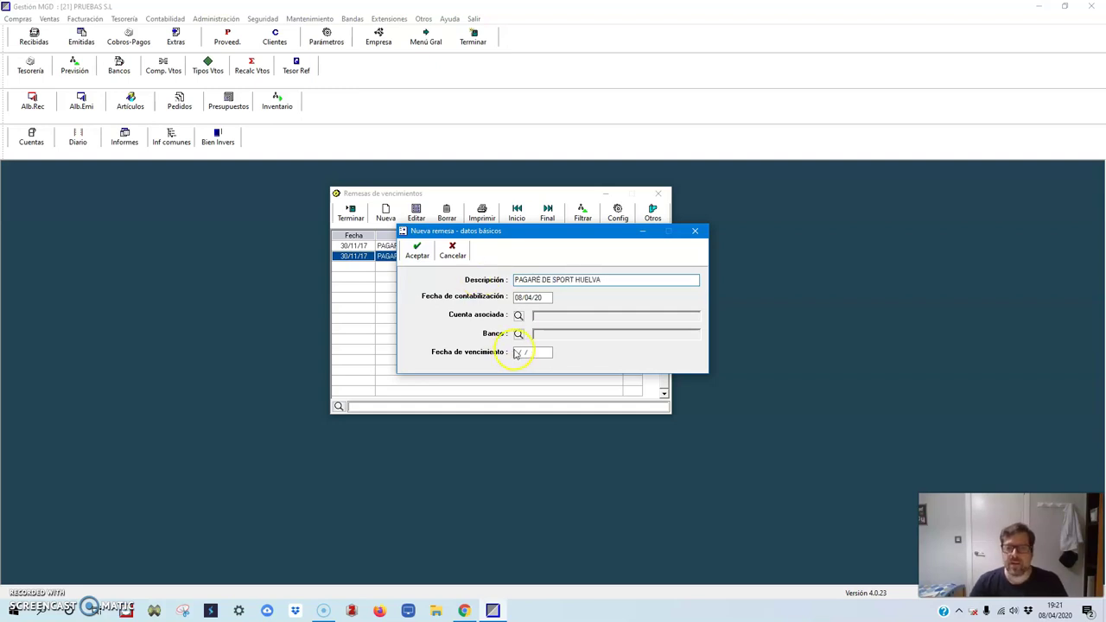
pyautogui.click(528, 298)
pyautogui.write('30/ /')
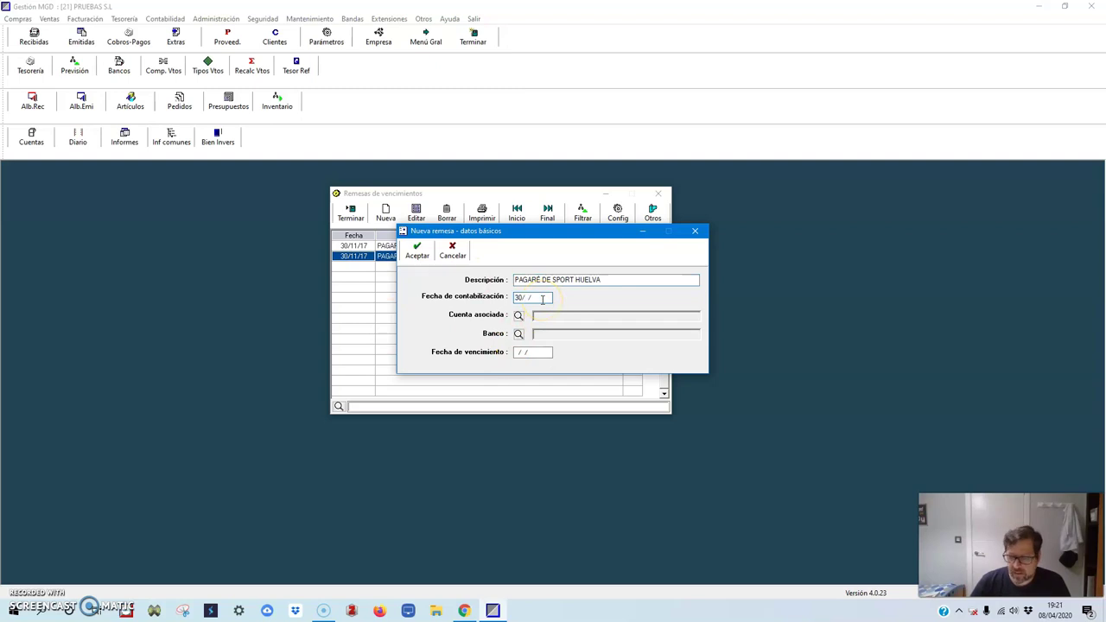
pyautogui.press('BackSpace')
pyautogui.press('BackSpace')
pyautogui.write('11/17')
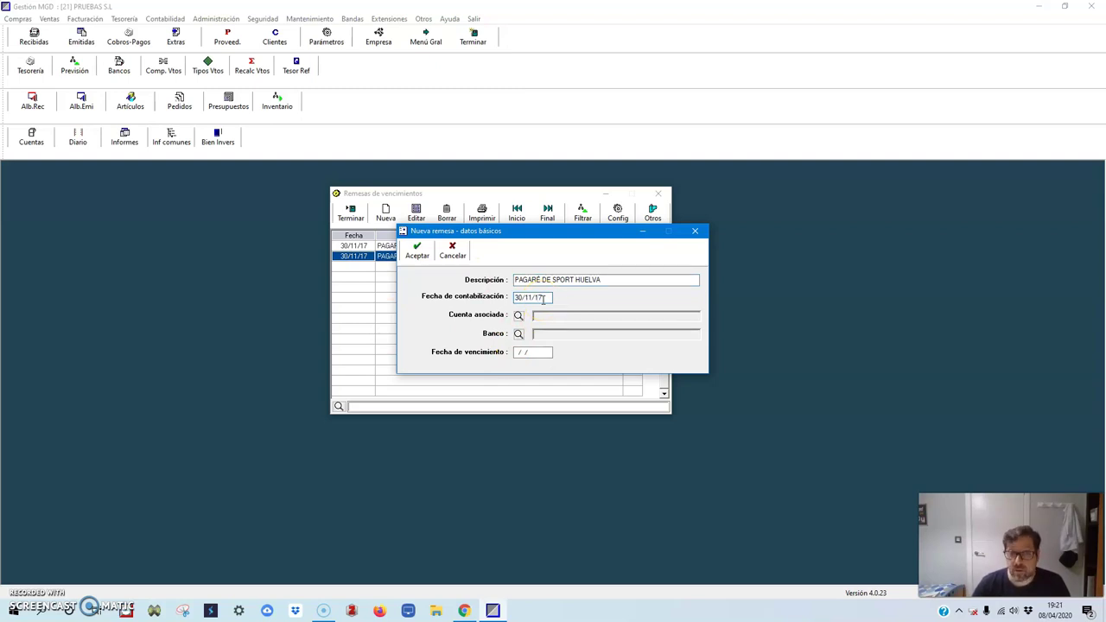
# - Assign the remittance the associated account PAGARÉS DE SPORT HUELVA, bank CAJA RURAL DE GRANADA and due date 31/03/18, and accept the basic data
pyautogui.click(518, 315)
pyautogui.write('431')
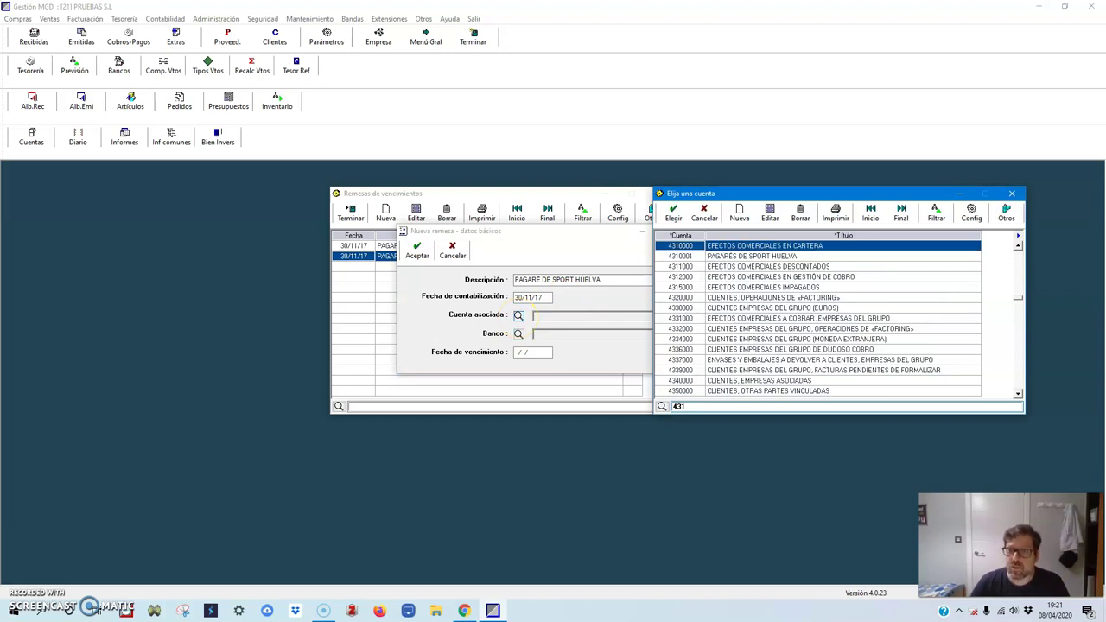
pyautogui.doubleClick(730, 255)
pyautogui.click(518, 334)
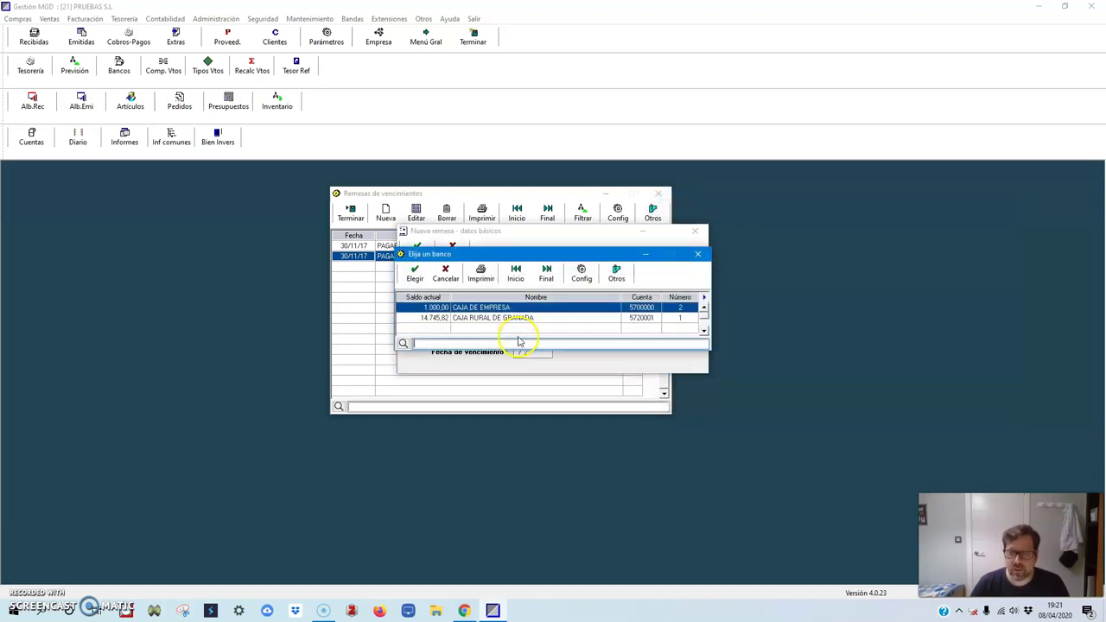
pyautogui.doubleClick(506, 318)
pyautogui.click(526, 351)
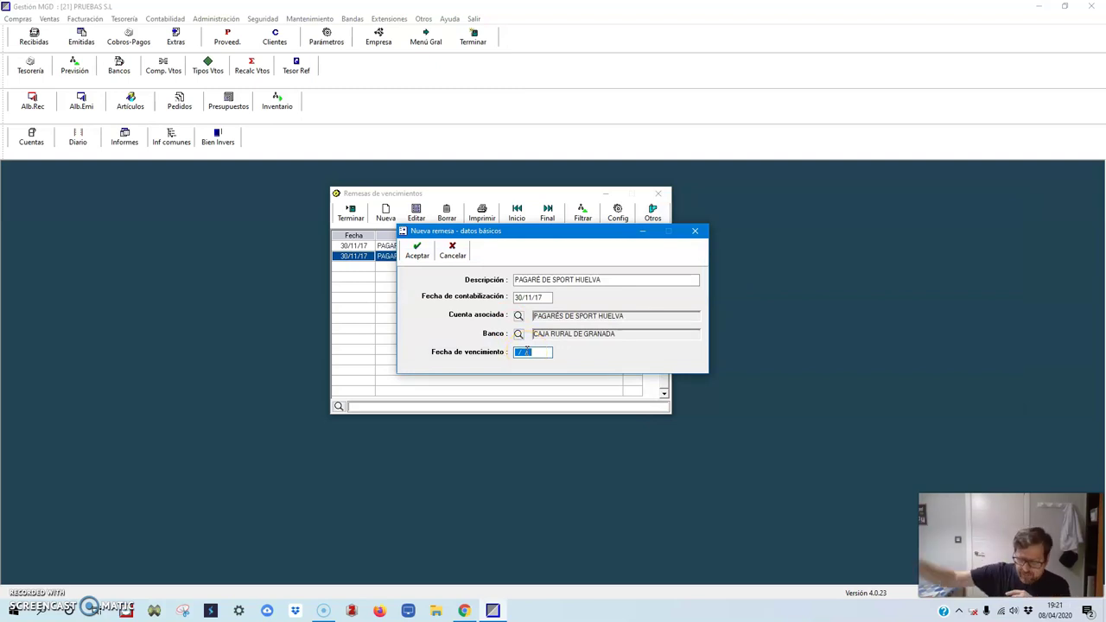
pyautogui.write('31/03/18')
pyautogui.click(517, 352)
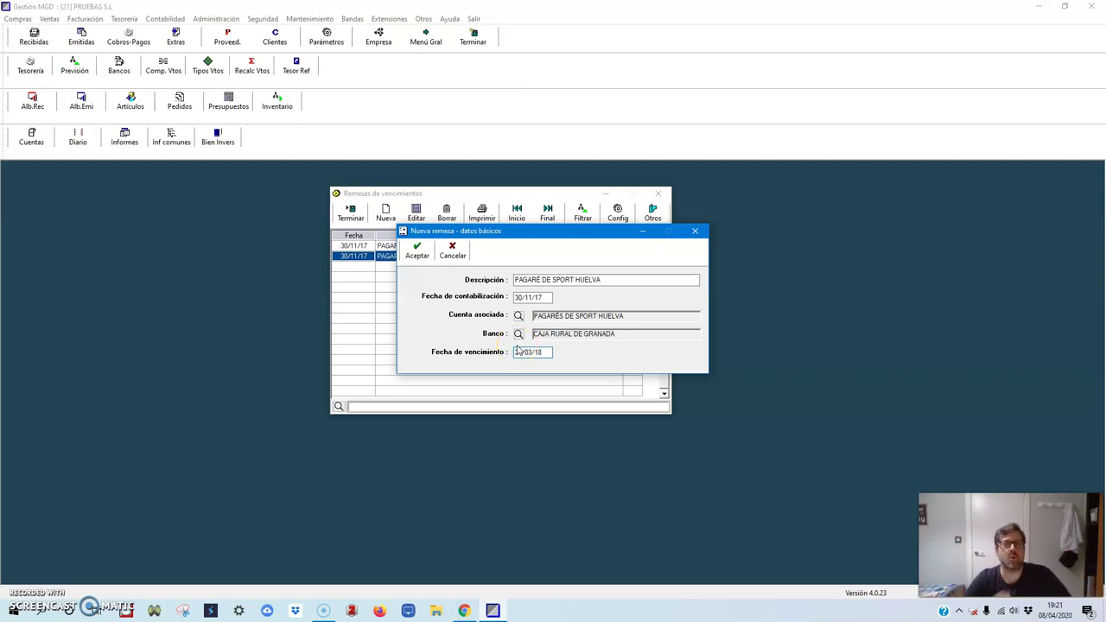
pyautogui.click(417, 250)
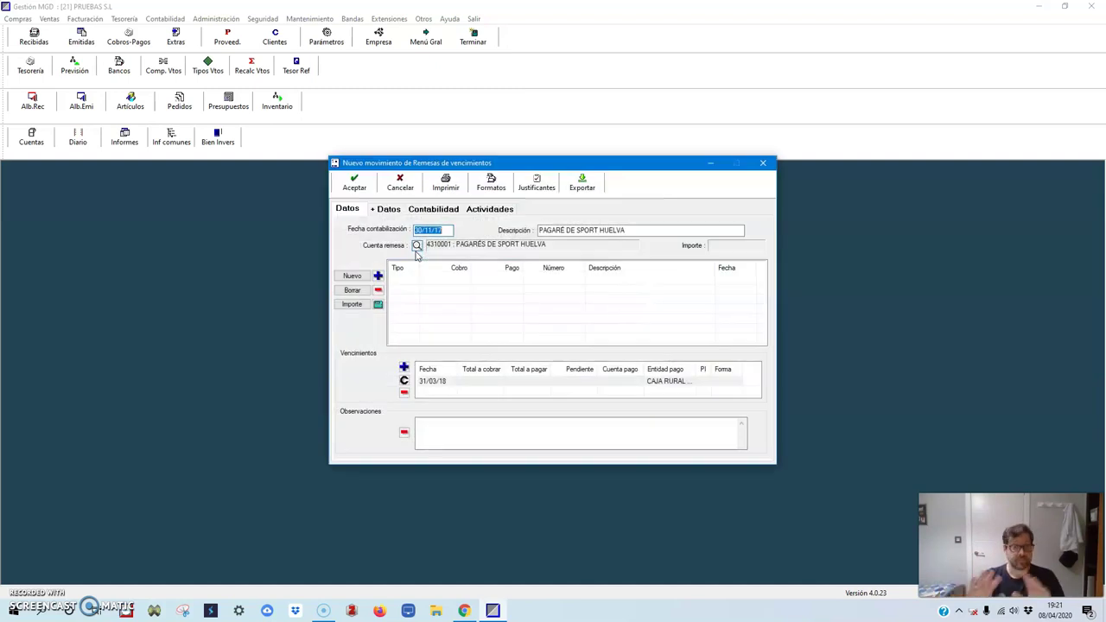
# - Add to the remittance the pending 4.029,30 due item of issued invoice 1/2017 to SPORT HUELVA S.L
pyautogui.click(462, 283)
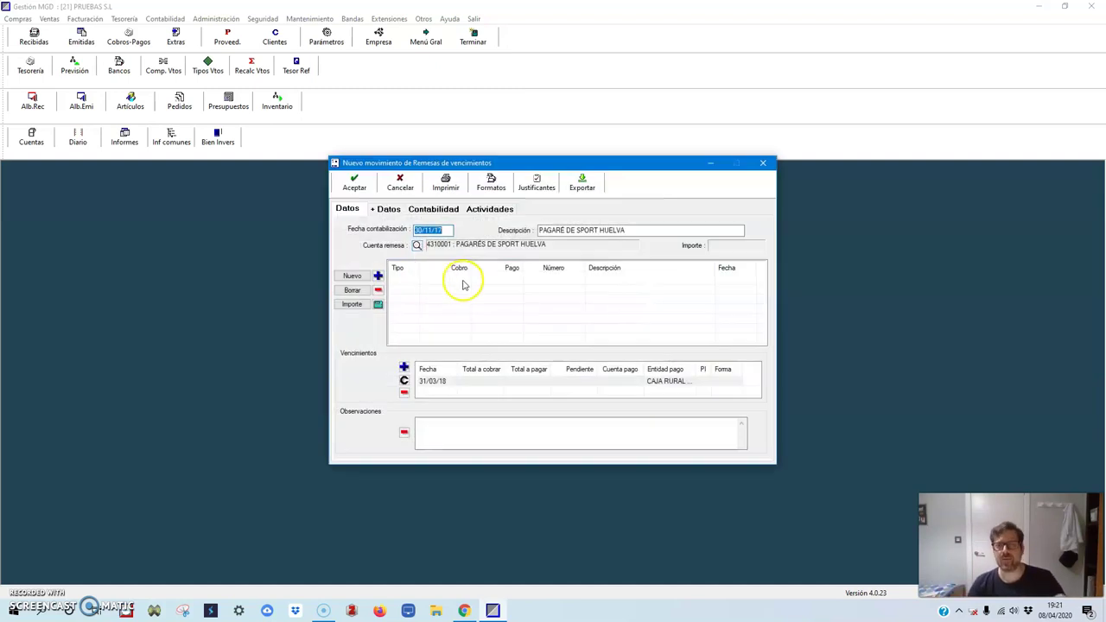
pyautogui.click(378, 276)
pyautogui.moveTo(413, 288)
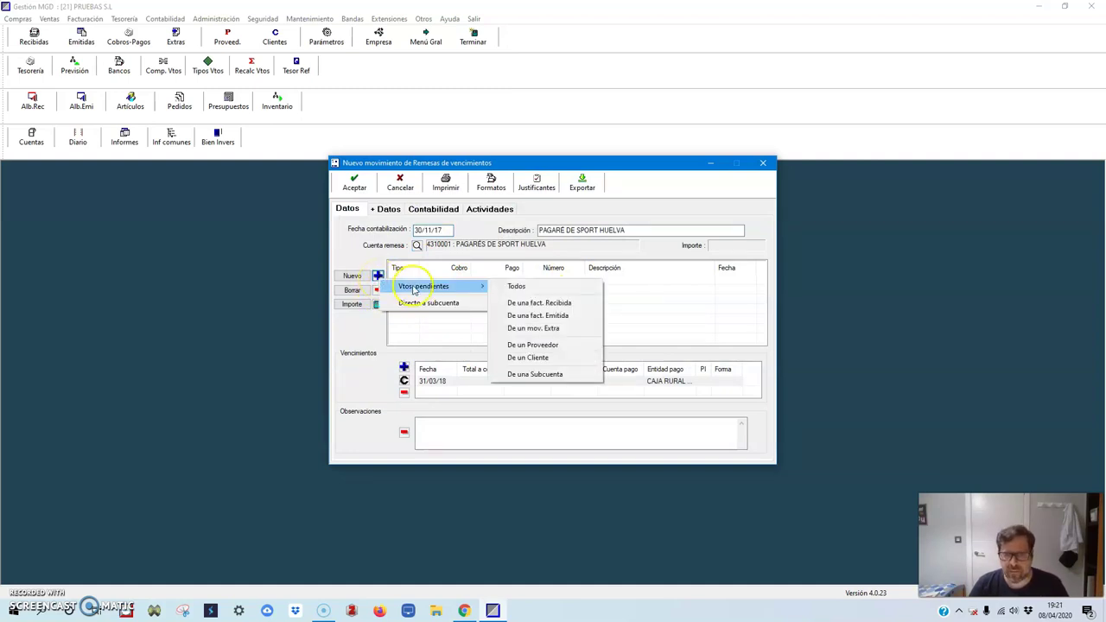
pyautogui.click(543, 317)
pyautogui.scroll(-1, 614, 259)
pyautogui.scroll(1, 617, 264)
pyautogui.click(624, 254)
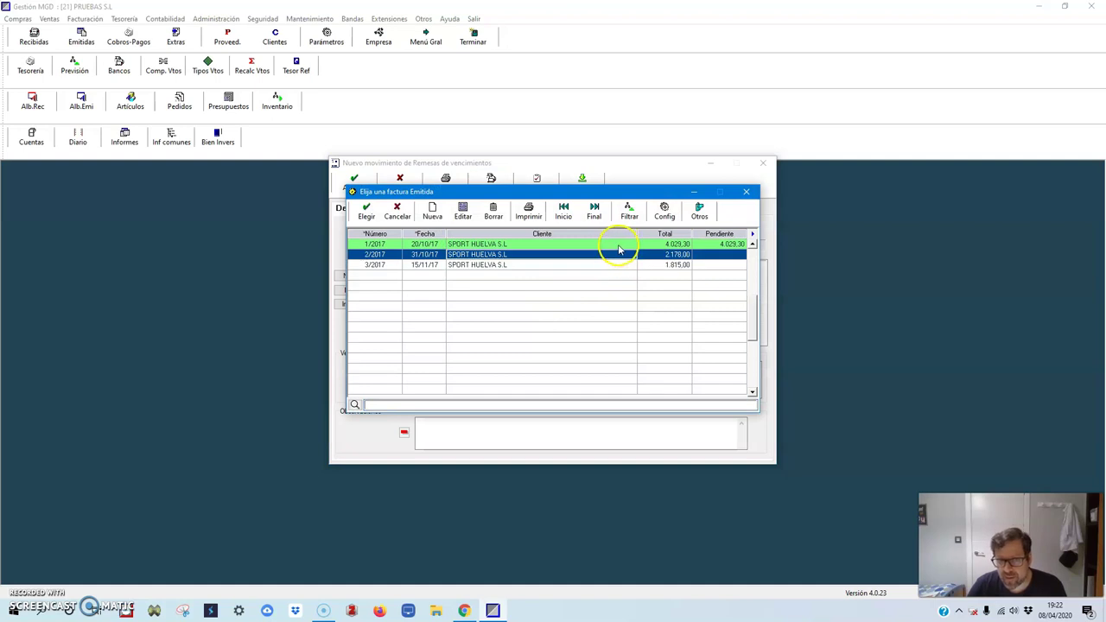
pyautogui.click(619, 245)
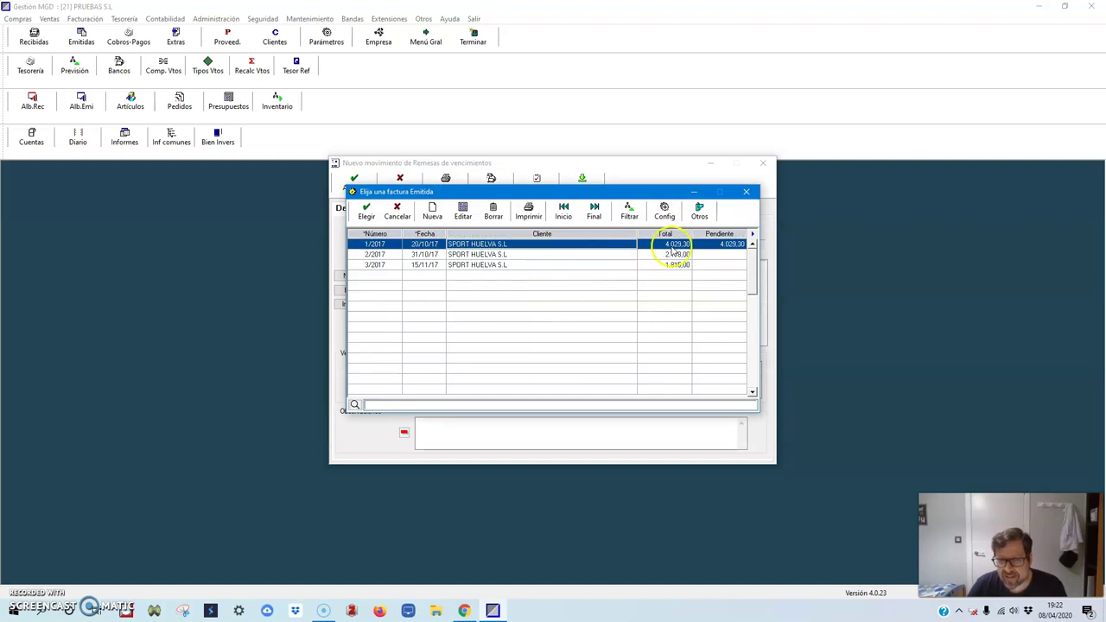
pyautogui.click(369, 216)
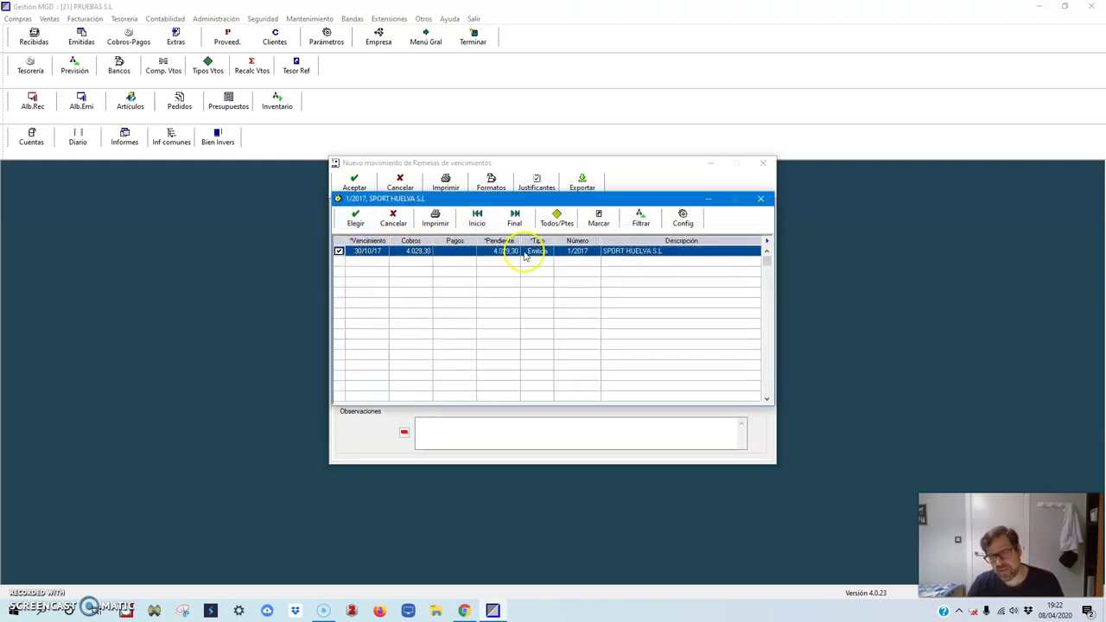
pyautogui.click(355, 218)
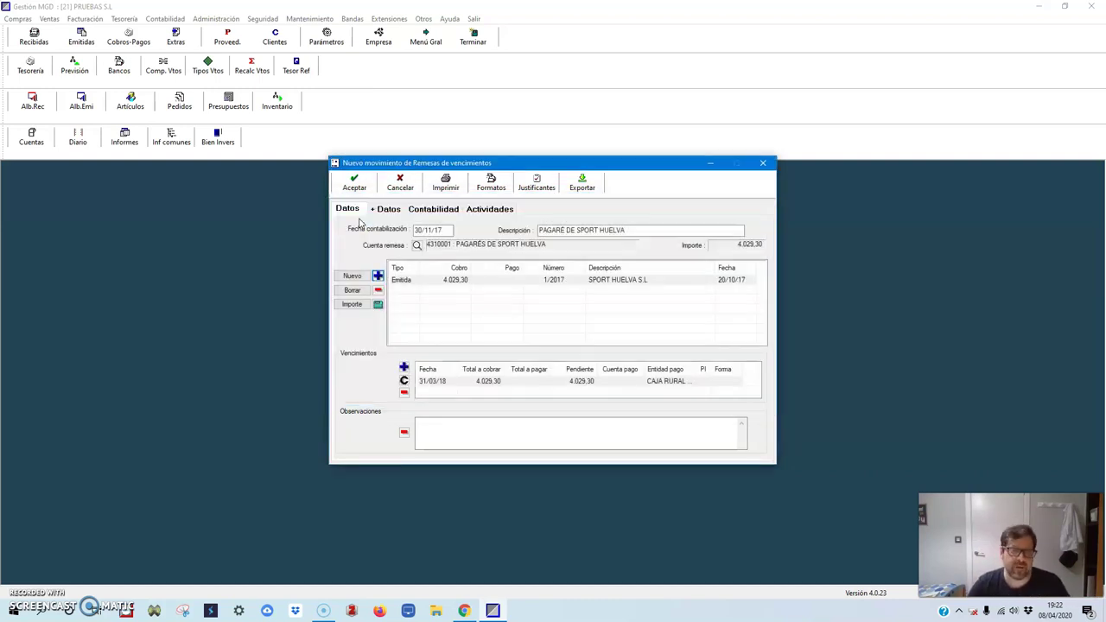
# - Check the accounting entry of the 31/03/18 SPORT HUELVA remittance and save the remittance
pyautogui.click(436, 213)
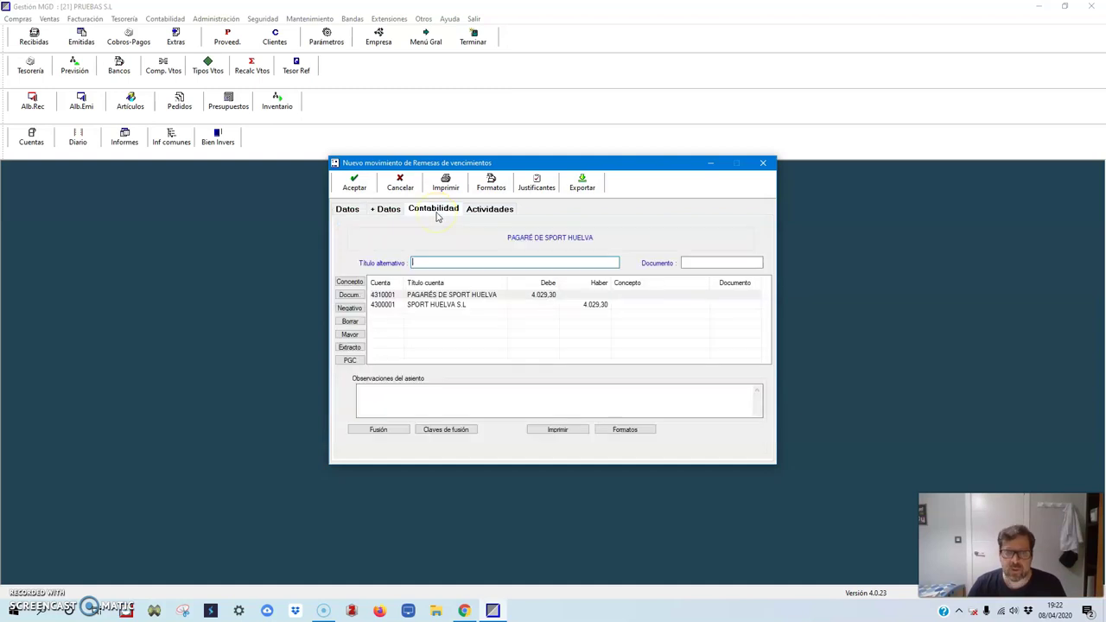
pyautogui.click(402, 305)
pyautogui.click(396, 297)
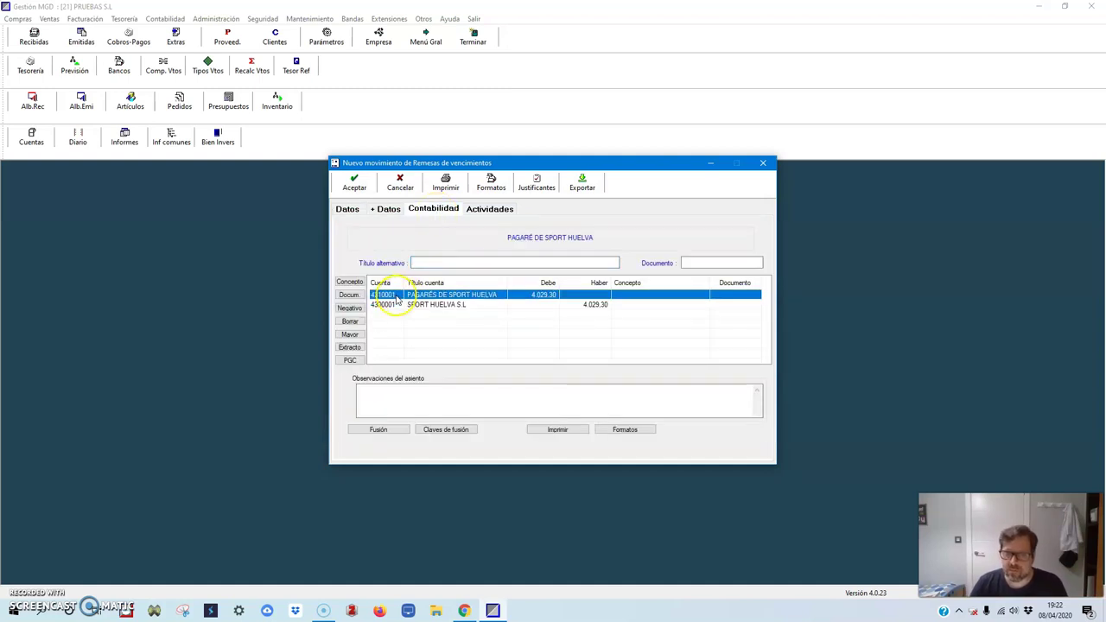
pyautogui.click(403, 298)
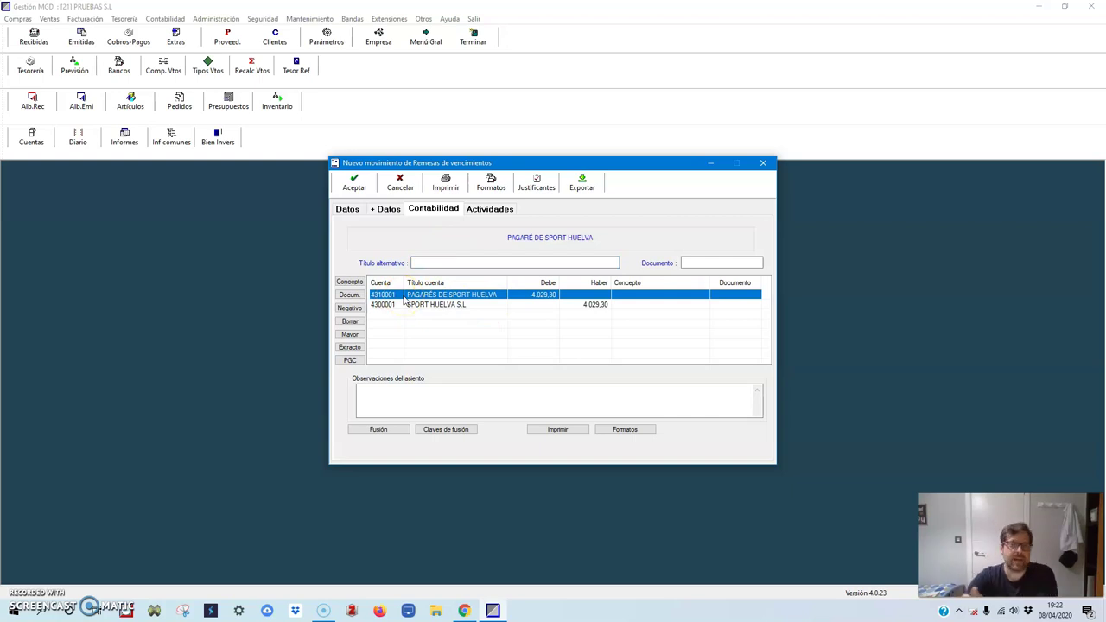
pyautogui.click(347, 209)
pyautogui.click(351, 183)
# - Close the remittances list and examine the new PAGARÉ DE SPORT HUELVA entry in the journal (Diario)
pyautogui.click(355, 214)
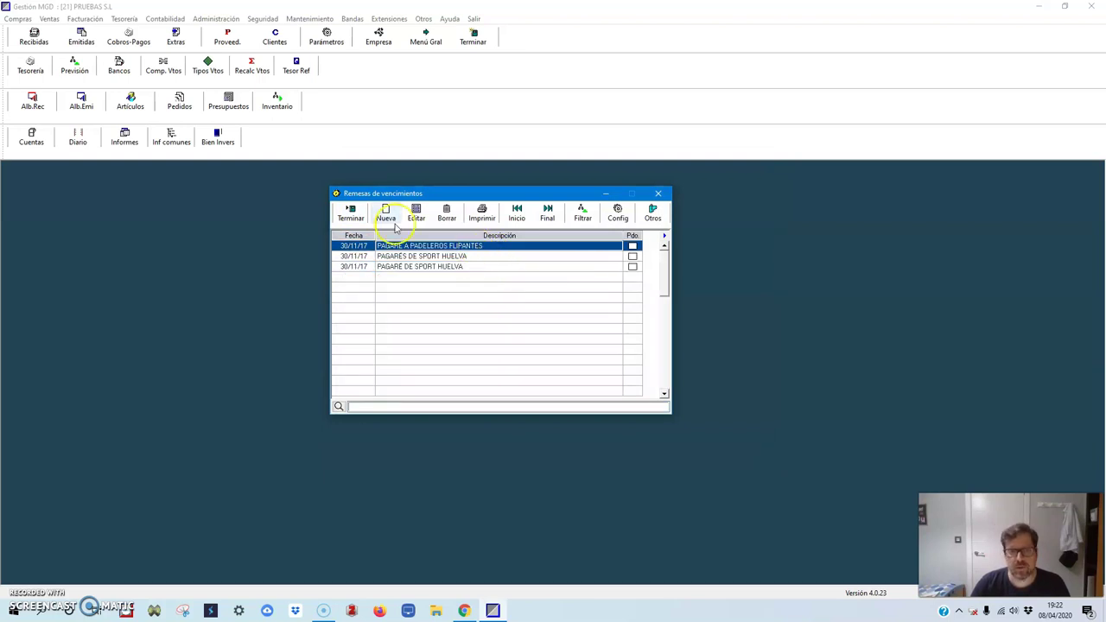
pyautogui.click(354, 216)
pyautogui.click(77, 136)
pyautogui.click(517, 473)
pyautogui.moveTo(516, 477); pyautogui.dragTo(469, 588)
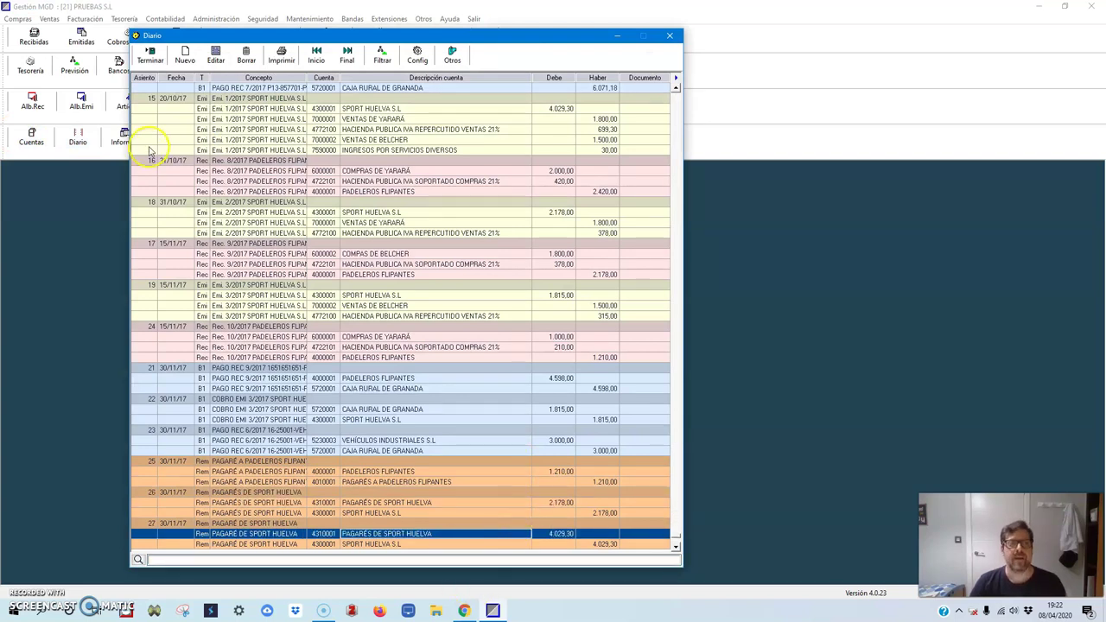
pyautogui.click(152, 57)
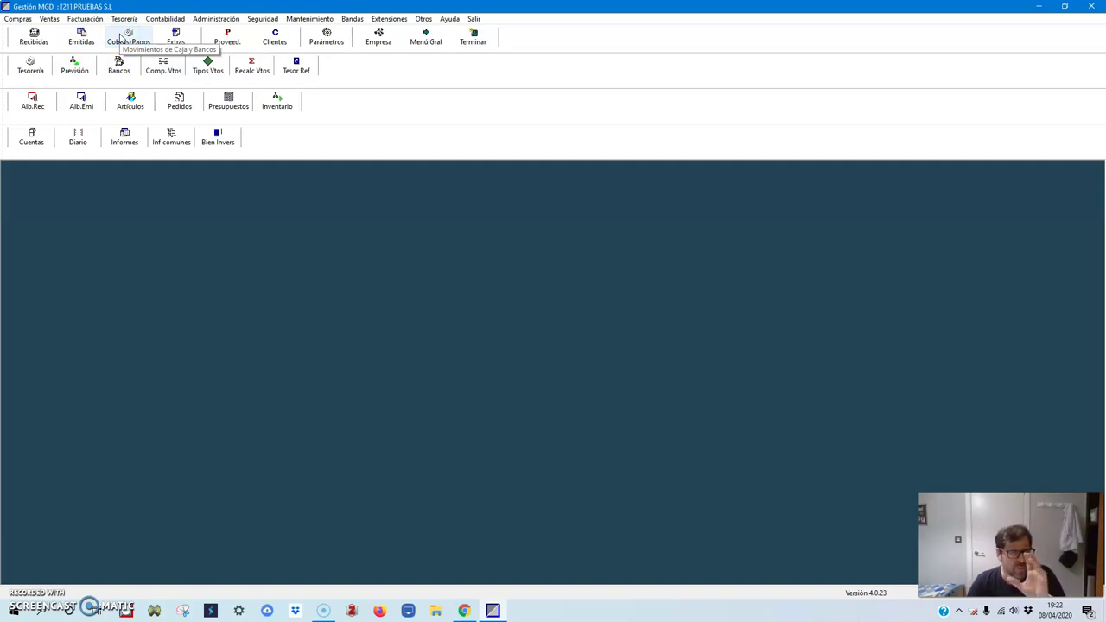
# - Start a new bank movement for CAJA RURAL DE GRANADA dated 15/12/17
pyautogui.click(120, 36)
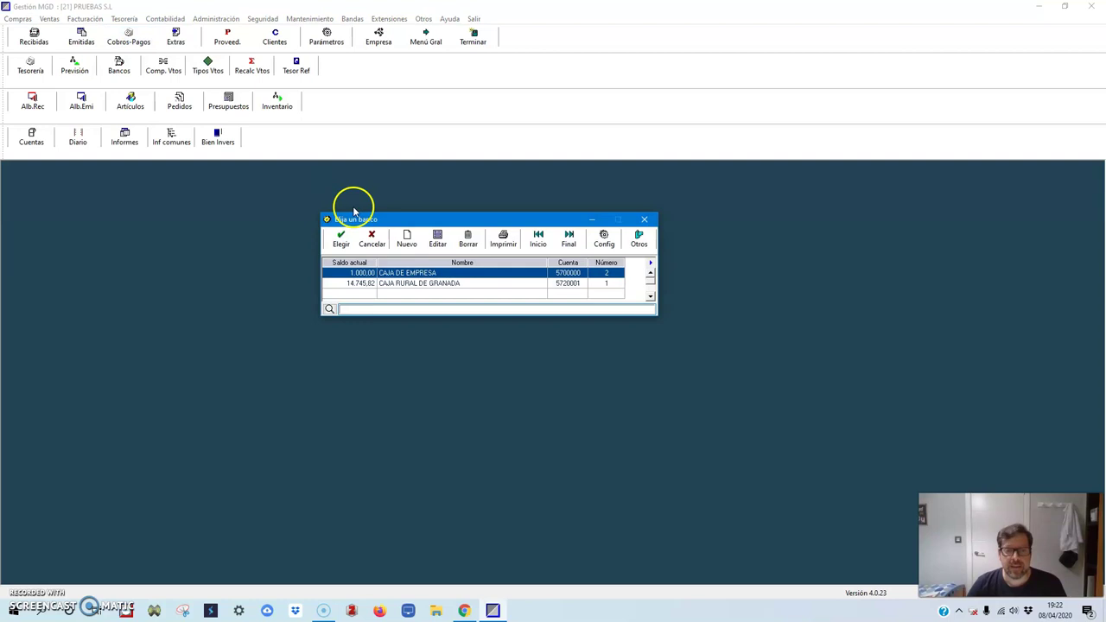
pyautogui.doubleClick(390, 284)
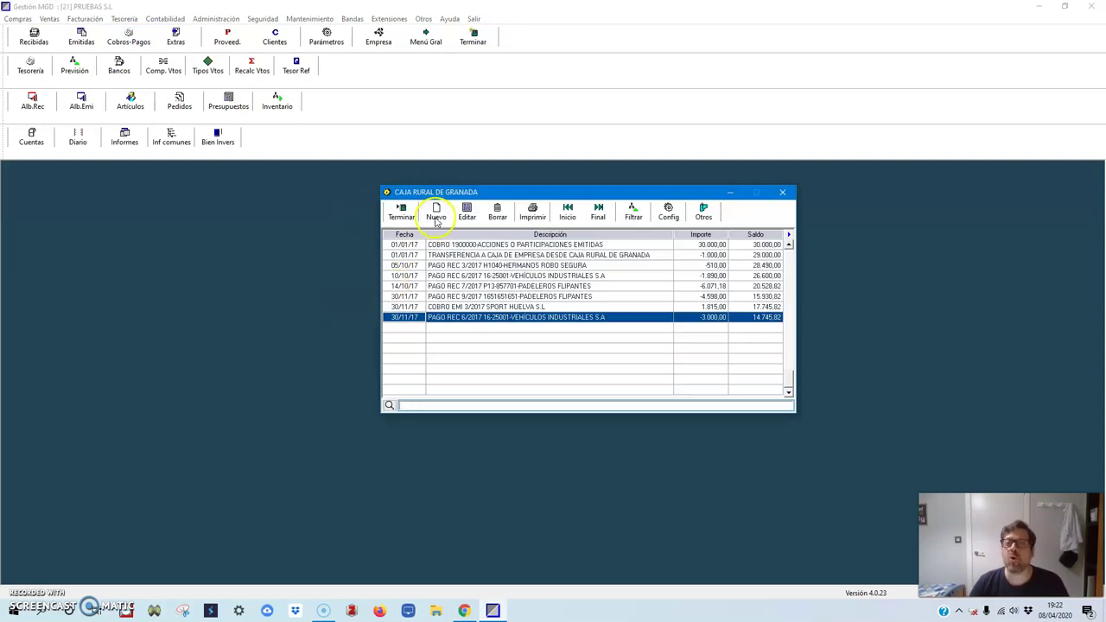
pyautogui.click(438, 212)
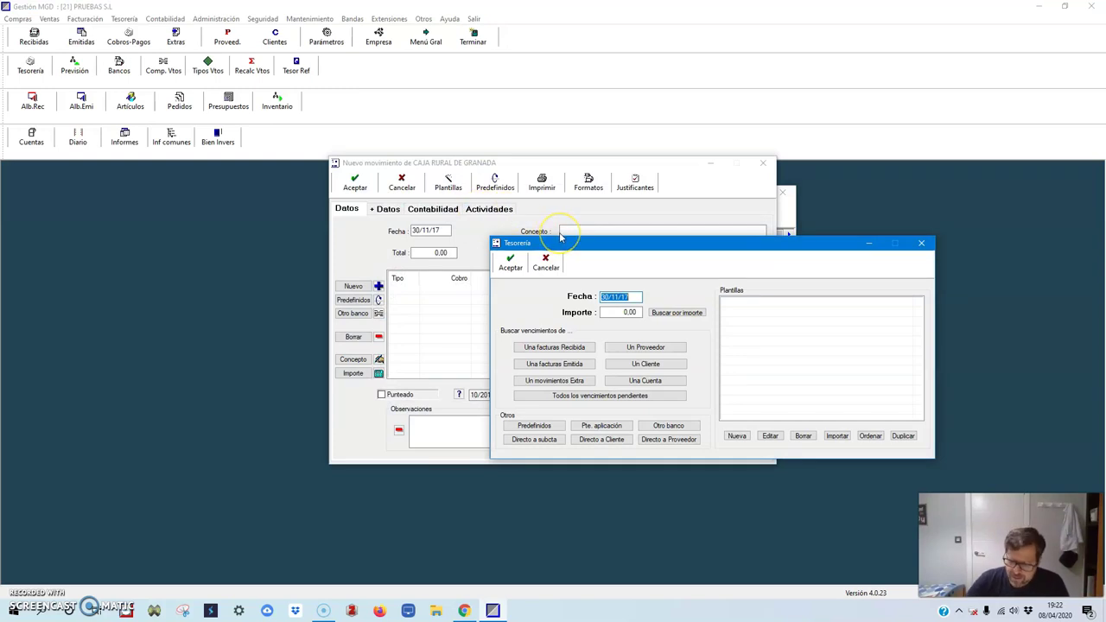
pyautogui.write('15/1/')
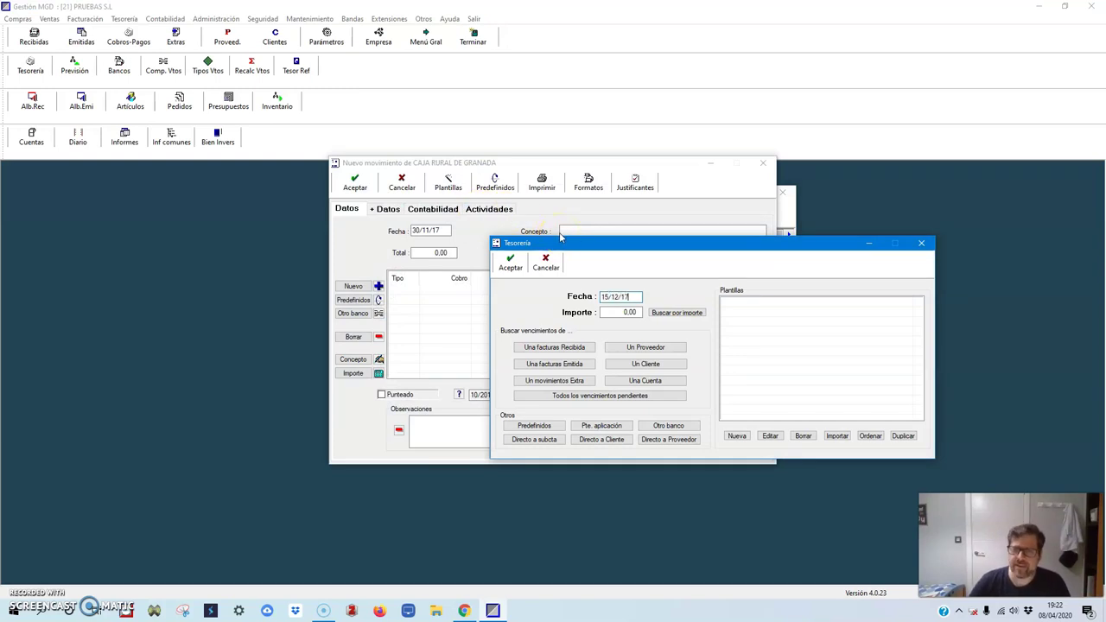
pyautogui.moveTo(576, 245); pyautogui.dragTo(433, 233)
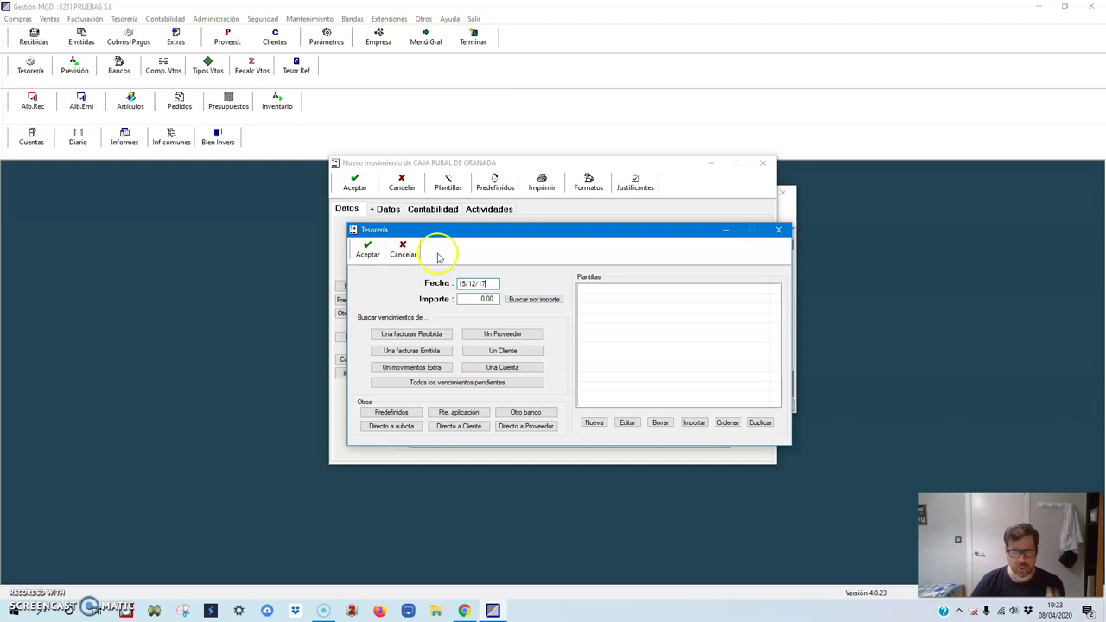
# - Add to the bank movement the pending 1.210,00 remittance item PAGARÉ A PADELEROS FLIPANTES due 15/12/17
pyautogui.click(445, 383)
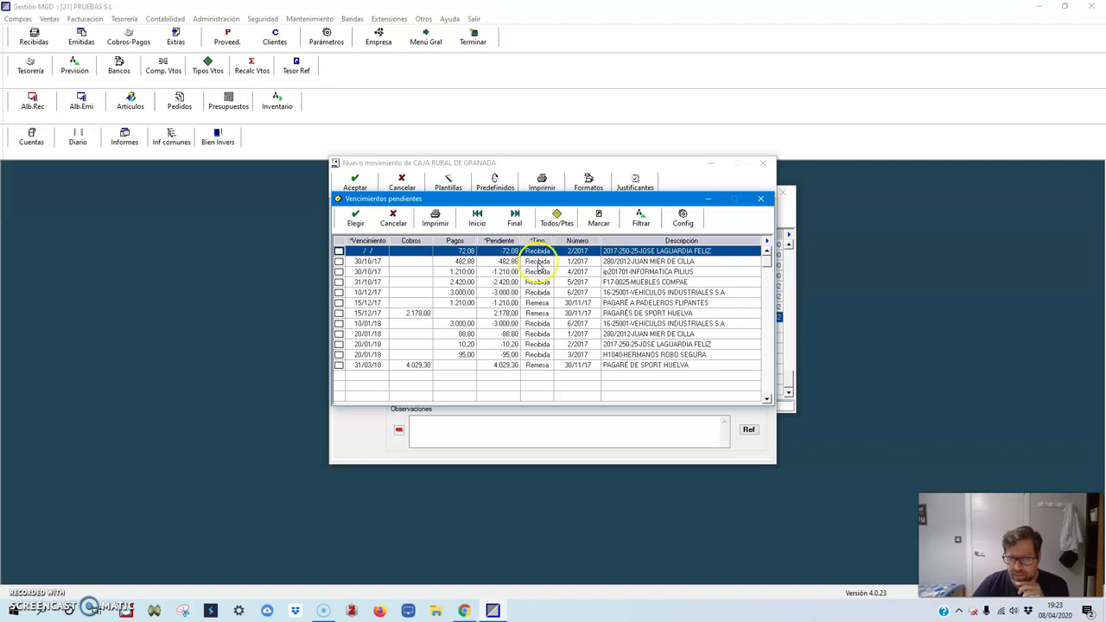
pyautogui.click(539, 302)
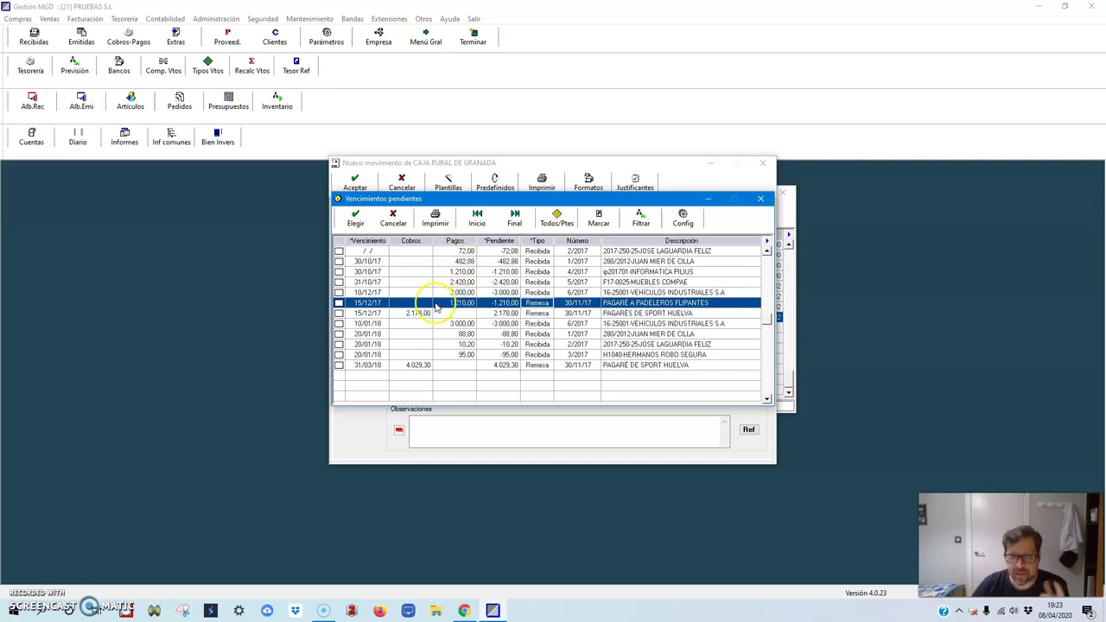
pyautogui.click(339, 303)
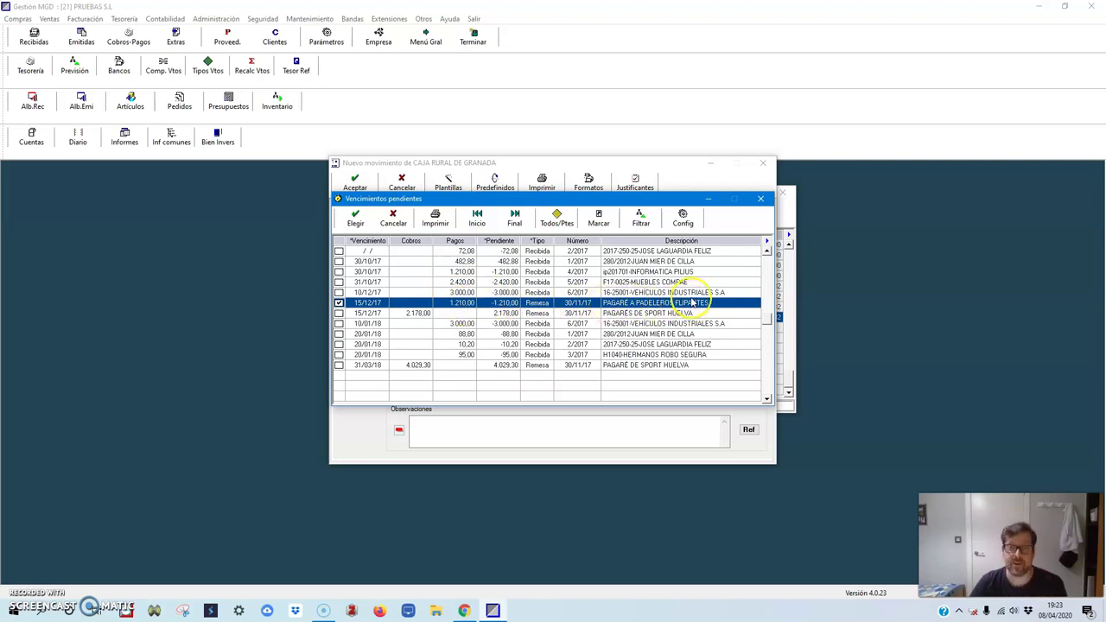
pyautogui.click(354, 217)
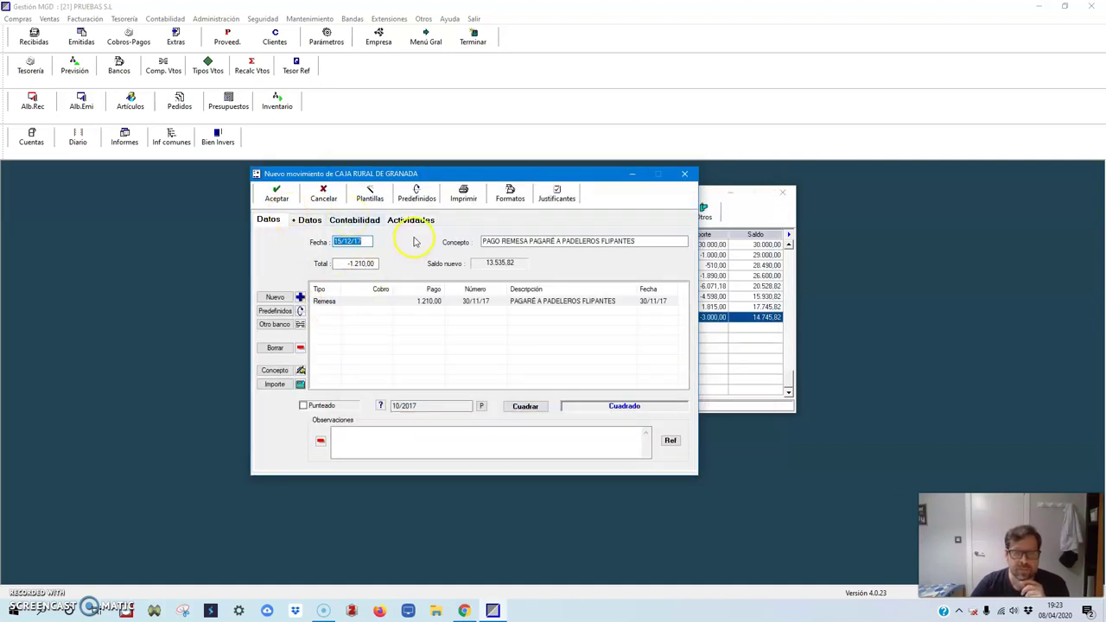
# - Check the accounting entry of the PADELEROS FLIPANTES note payment and save the bank movement
pyautogui.click(363, 222)
pyautogui.click(357, 304)
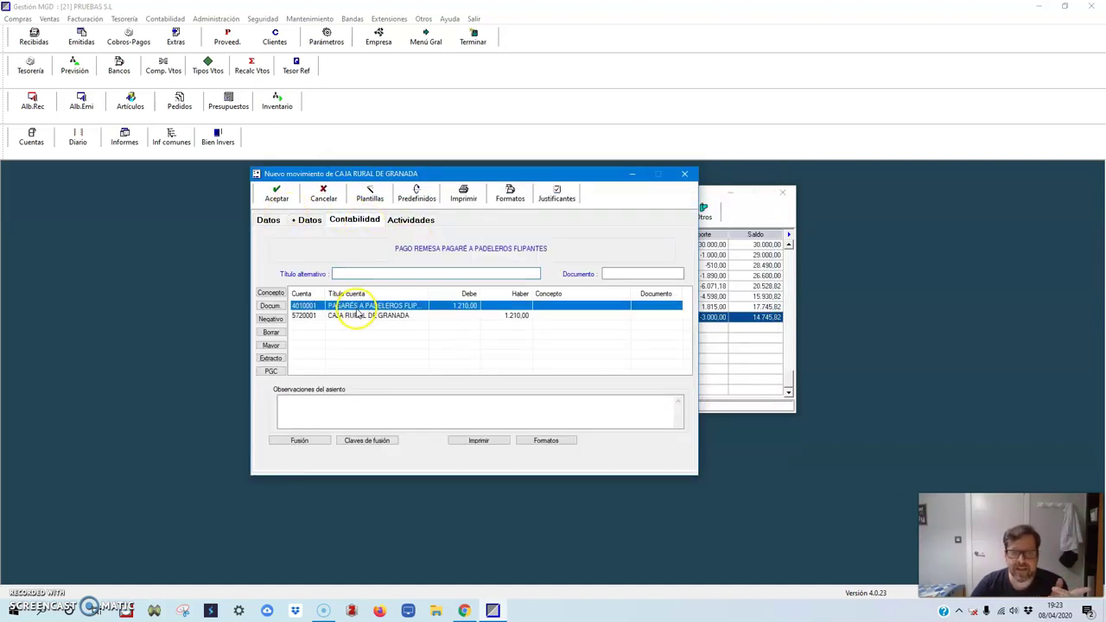
pyautogui.click(356, 316)
pyautogui.click(268, 219)
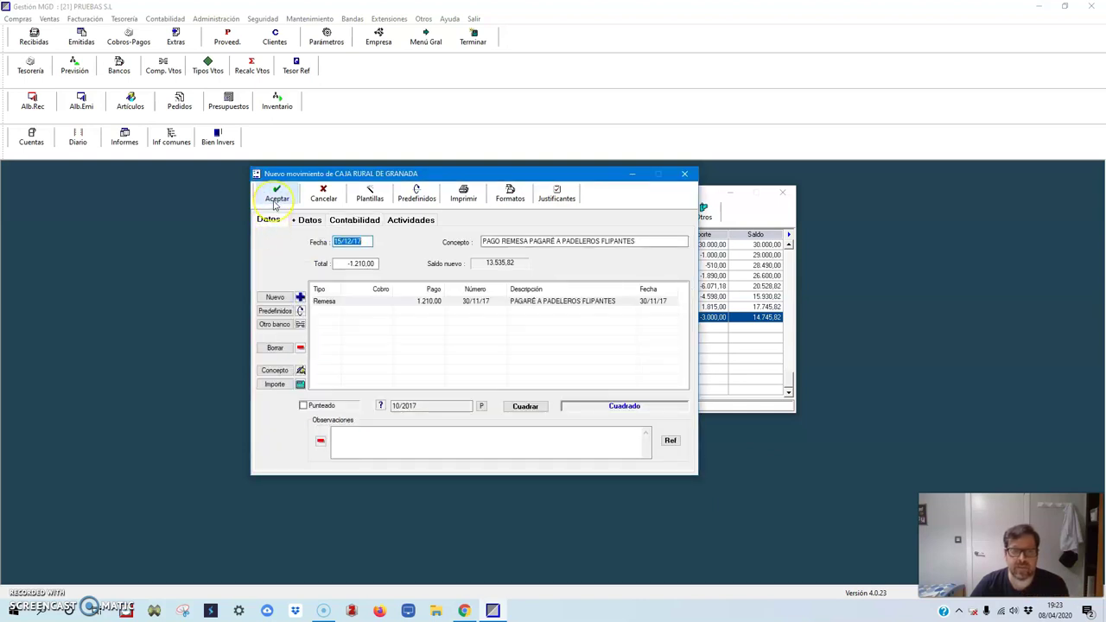
pyautogui.click(277, 195)
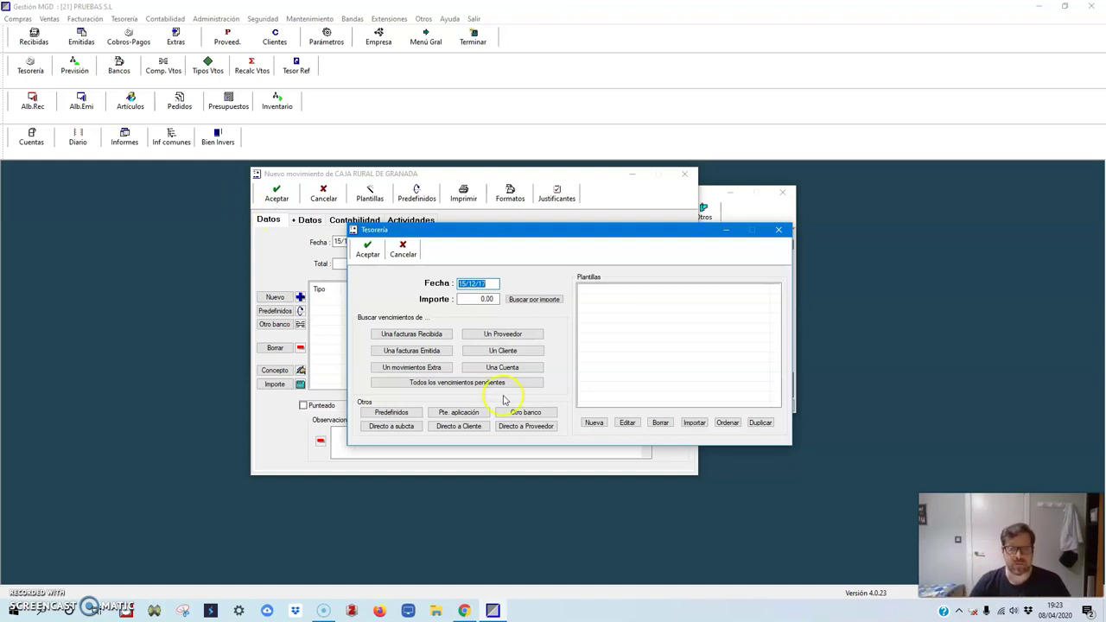
# - Record the collection of the 2.178,00 remittance item PAGARÉS DE SPORT HUELVA due 15/12/17 and save the movement
pyautogui.click(473, 383)
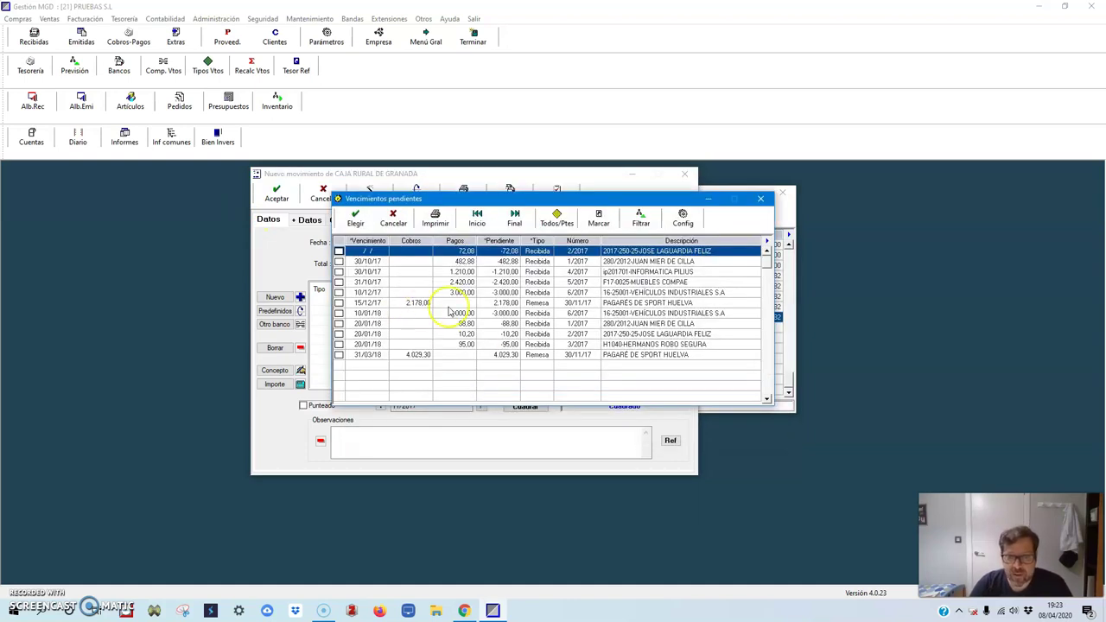
pyautogui.click(558, 304)
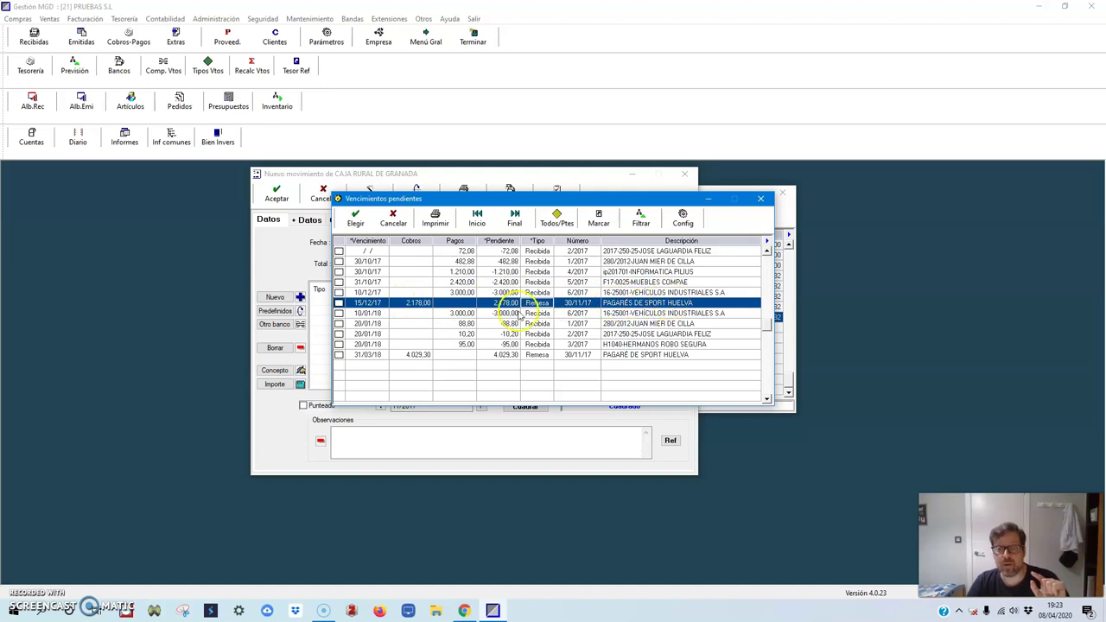
pyautogui.click(339, 303)
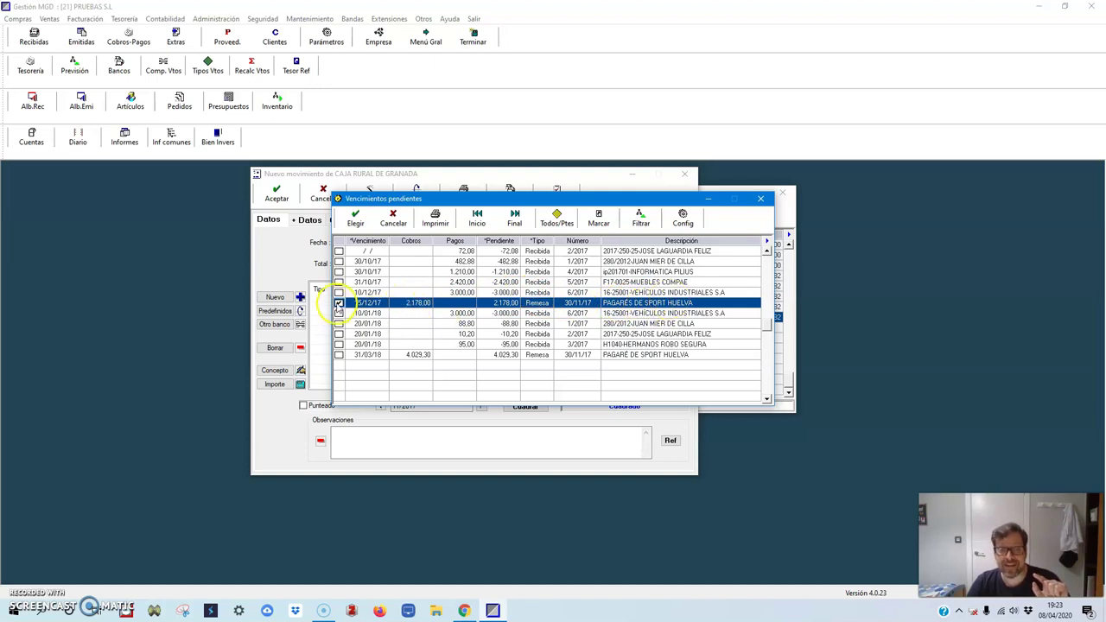
pyautogui.click(346, 223)
pyautogui.click(277, 195)
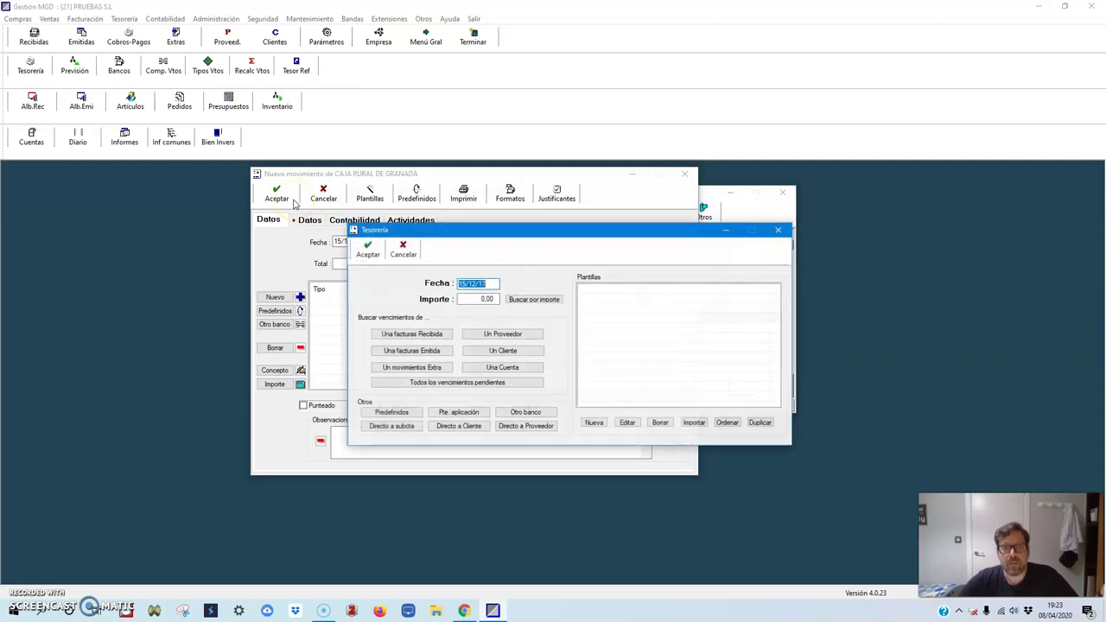
# - Leave the bank movements and examine the 15/12/17 note payment and collection entries in the journal (Diario)
pyautogui.click(404, 243)
pyautogui.click(397, 215)
pyautogui.click(372, 239)
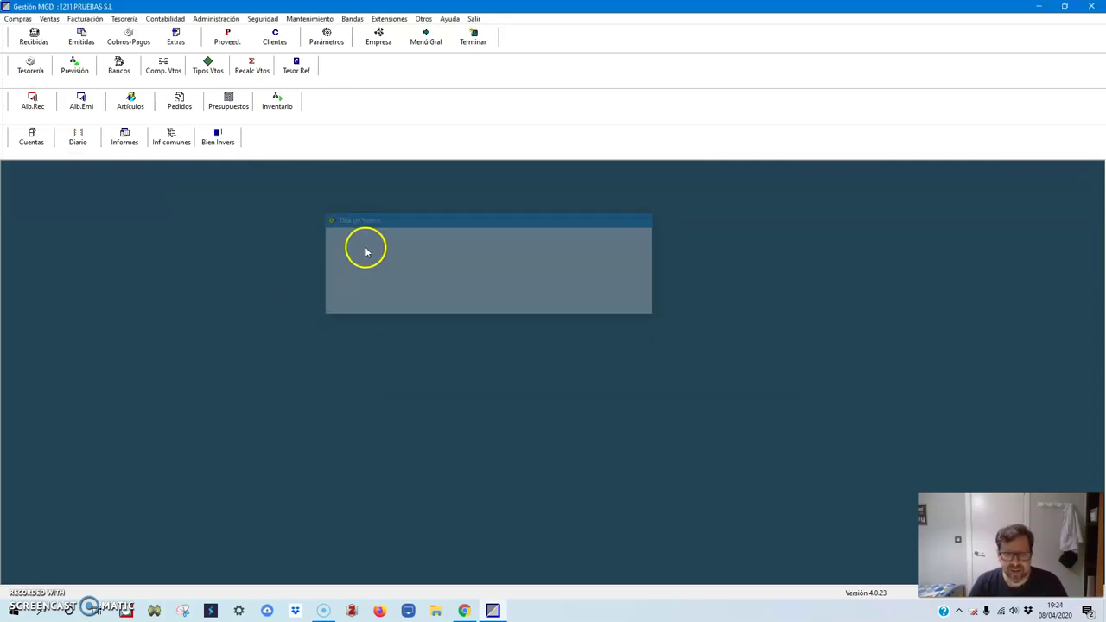
pyautogui.click(79, 141)
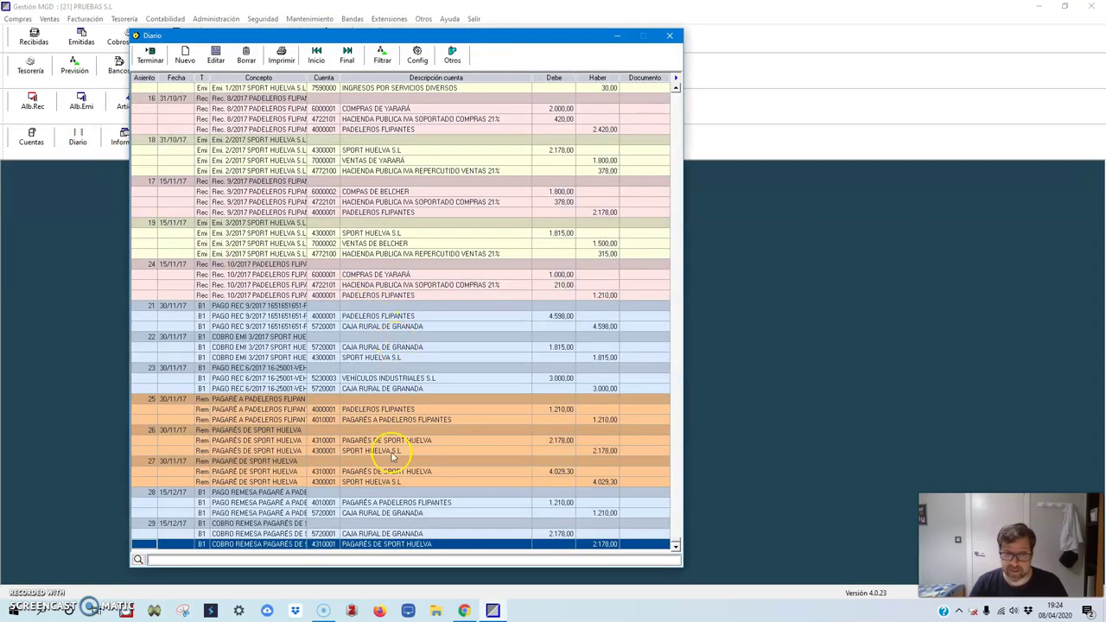
# - Compare the 15/12/17 note payment and collection entries with the 30/11/17 remittance entries in the journal, and close it
pyautogui.click(401, 503)
pyautogui.click(410, 513)
pyautogui.click(418, 502)
pyautogui.click(417, 534)
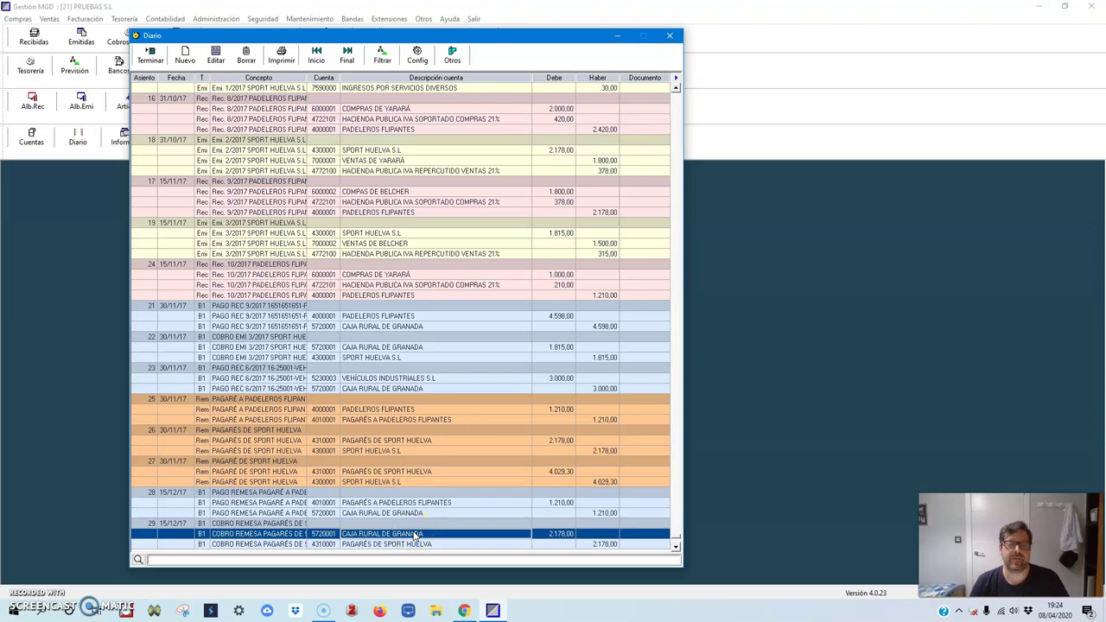
pyautogui.click(402, 399)
pyautogui.click(400, 400)
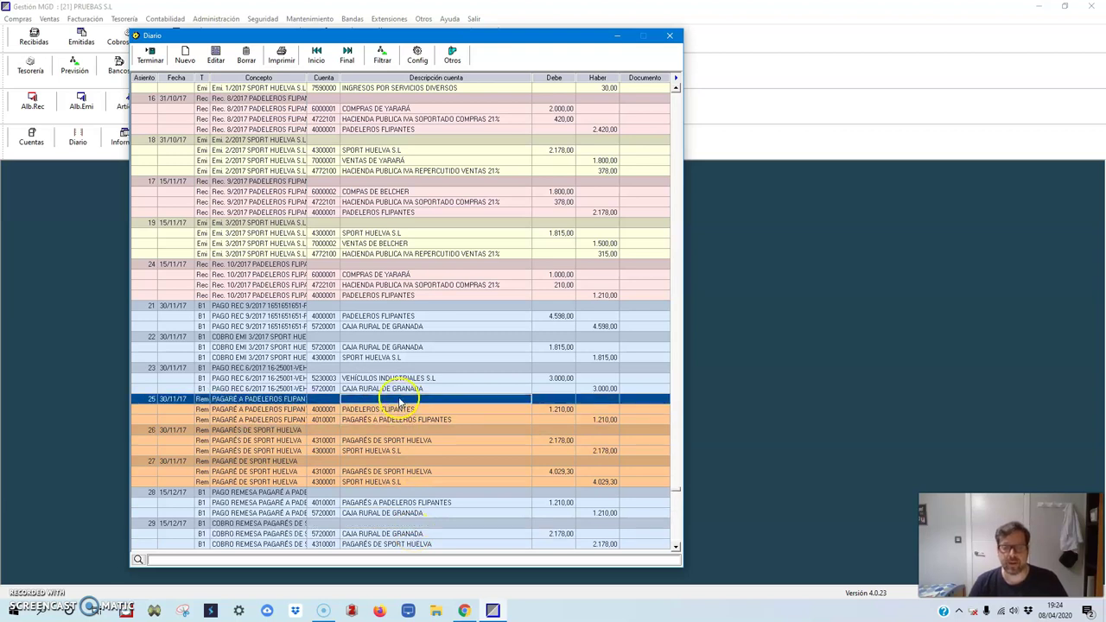
pyautogui.click(403, 430)
pyautogui.click(374, 471)
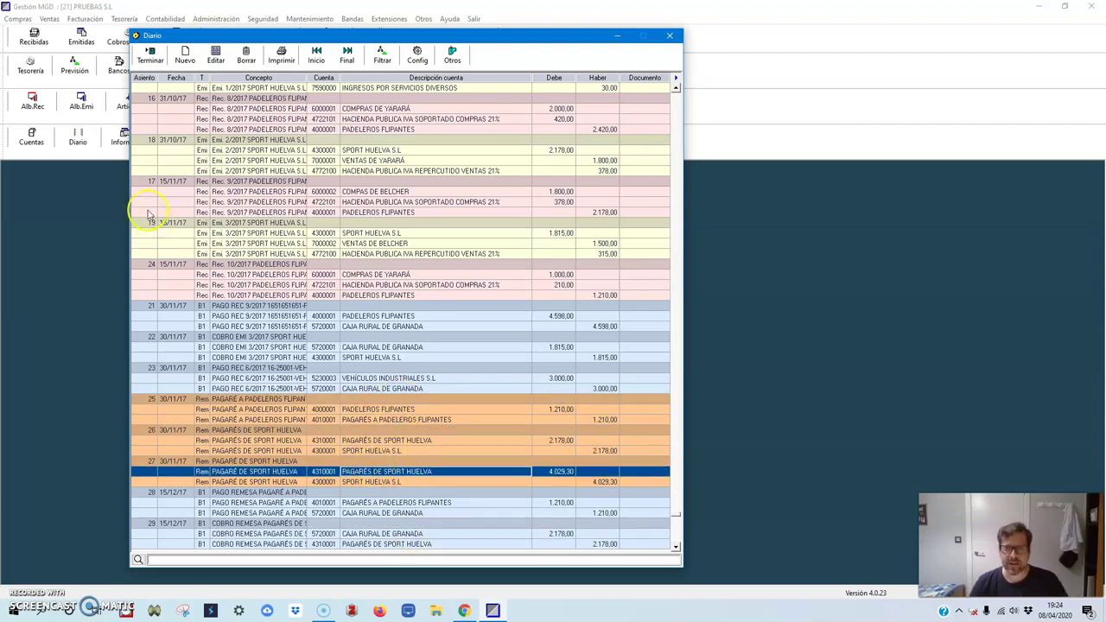
pyautogui.click(154, 55)
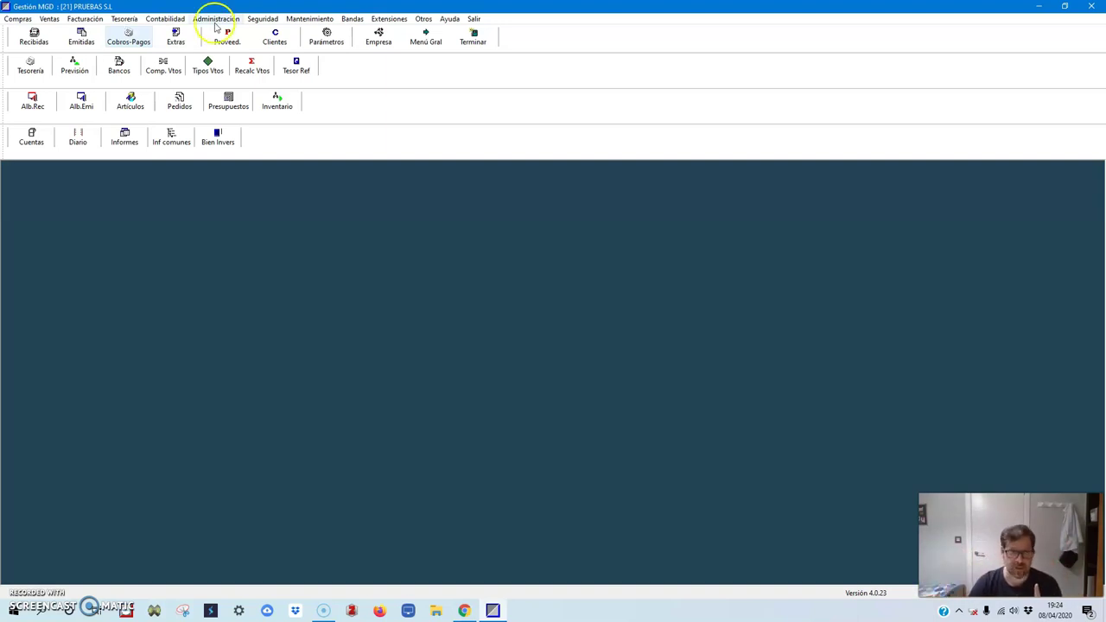
pyautogui.click(178, 38)
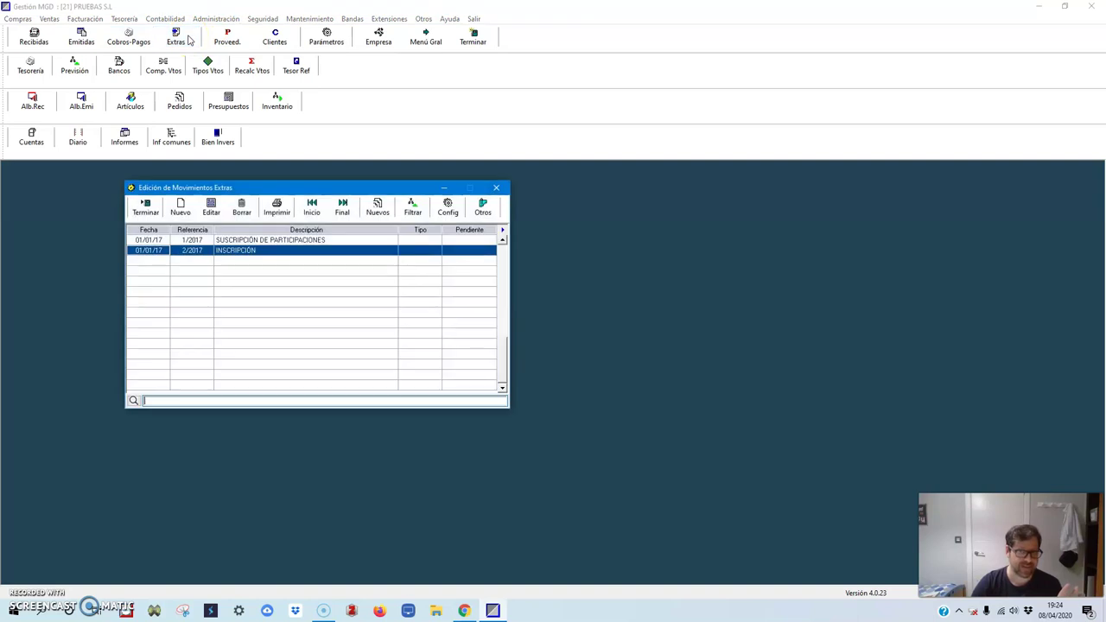
pyautogui.click(180, 208)
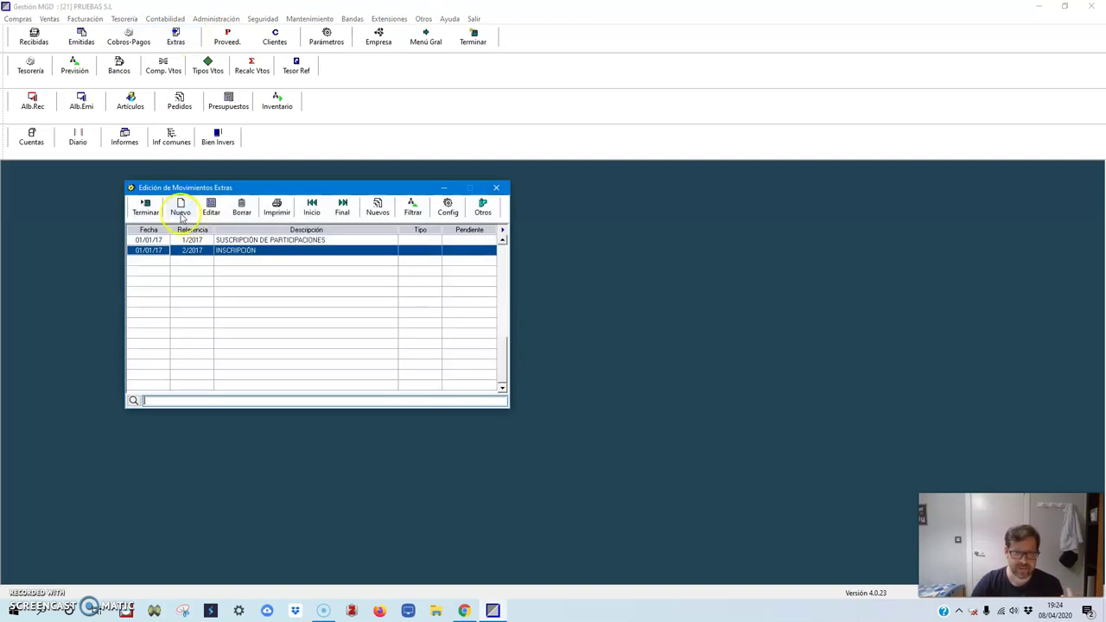
pyautogui.write('30')
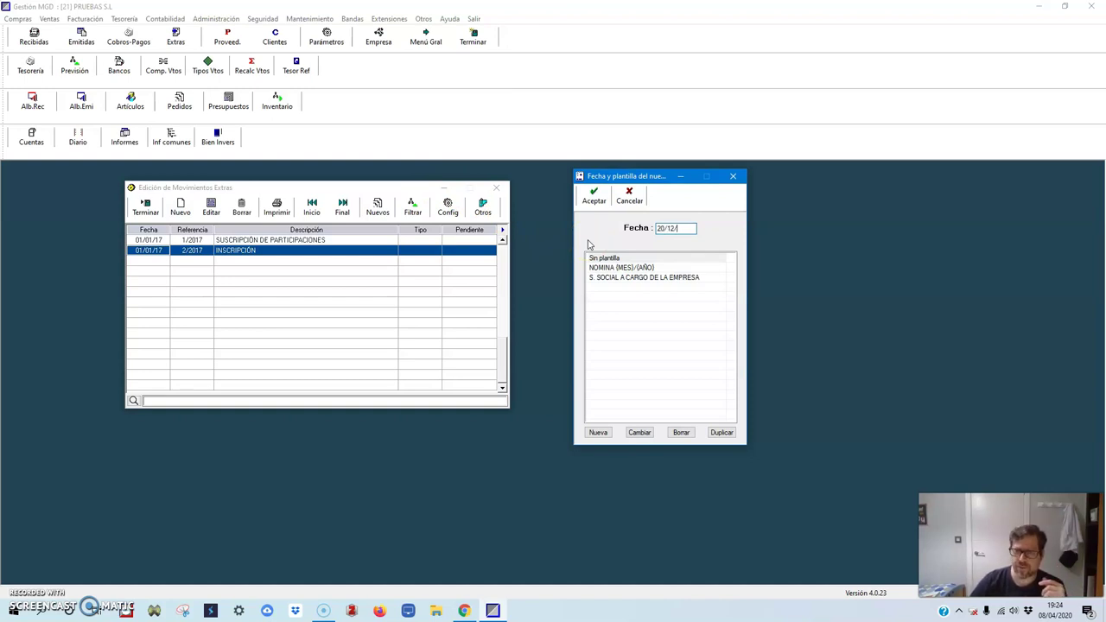
pyautogui.click(593, 195)
pyautogui.click(647, 255)
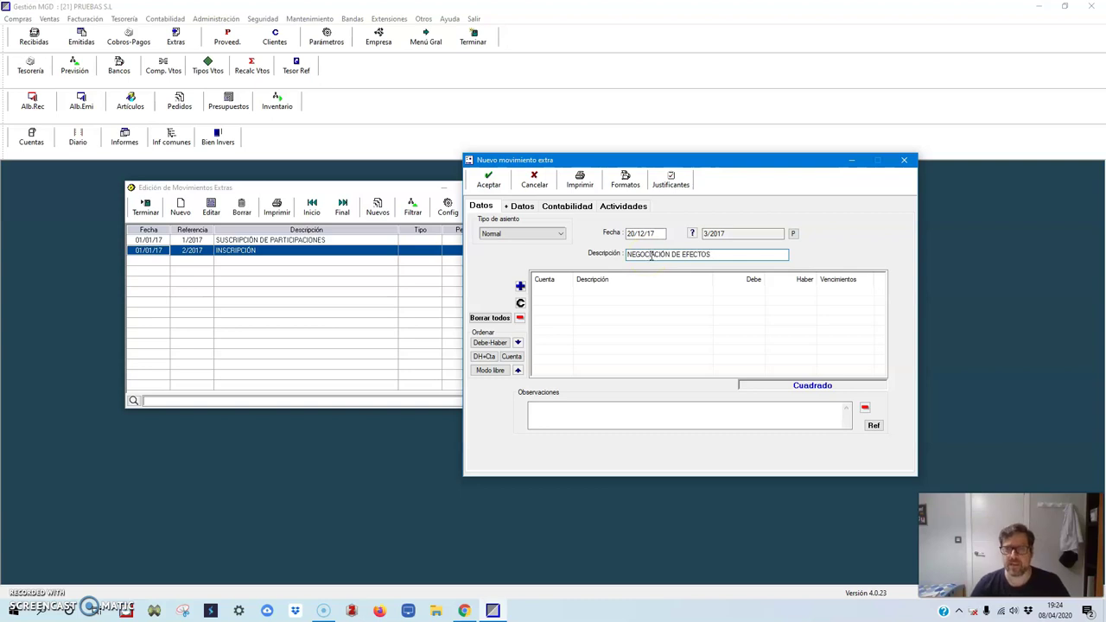
pyautogui.click(520, 286)
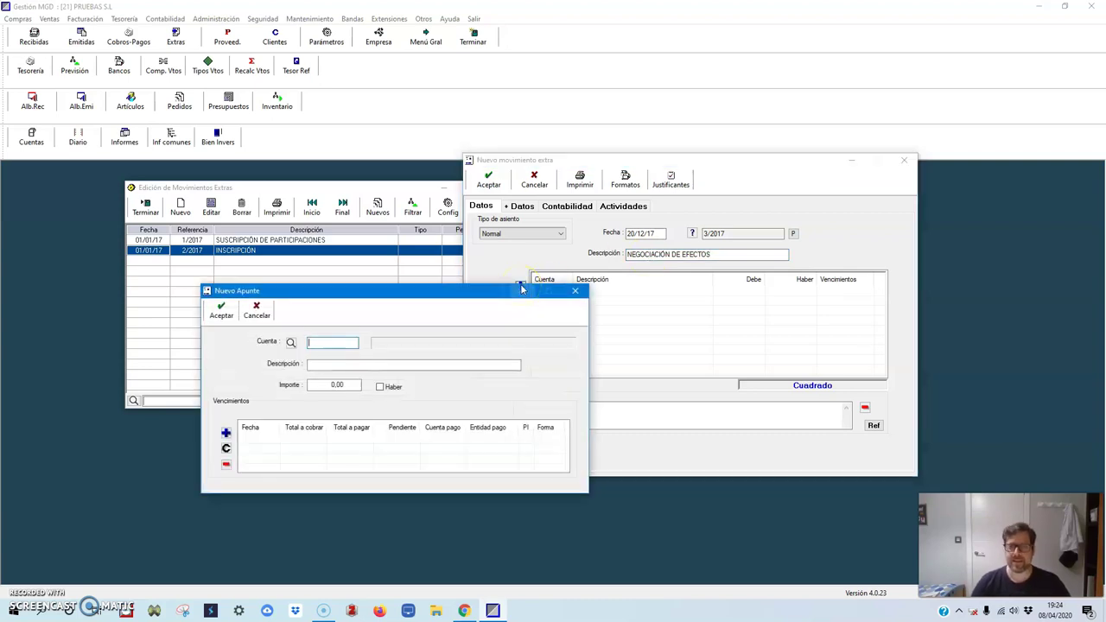
pyautogui.write('4311000')
pyautogui.press('Return')
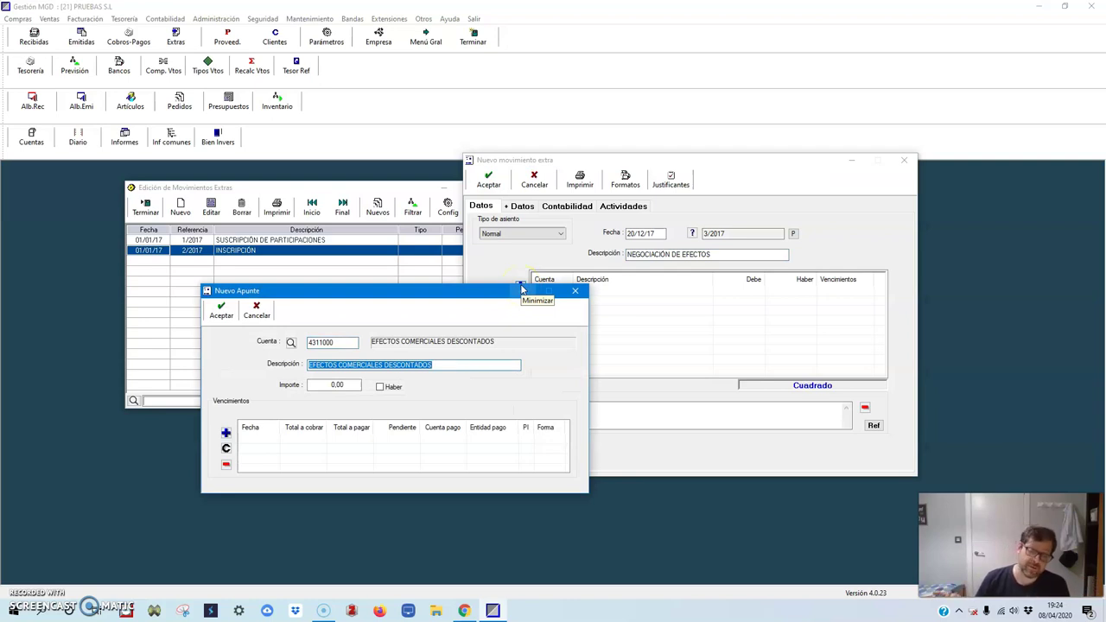
pyautogui.press('Return')
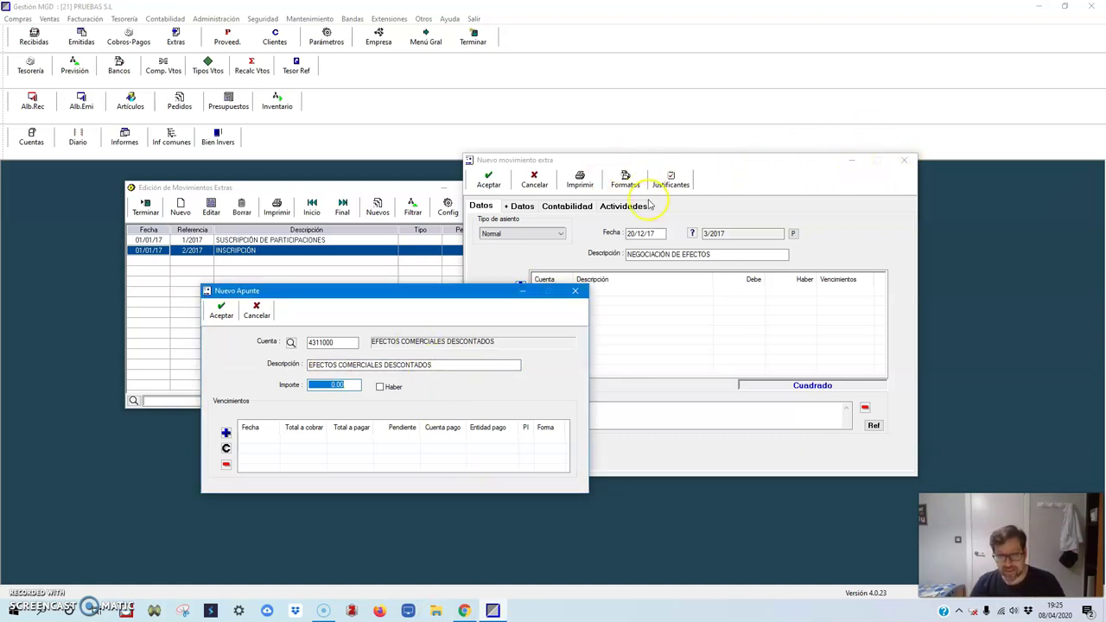
pyautogui.click(574, 290)
pyautogui.click(534, 179)
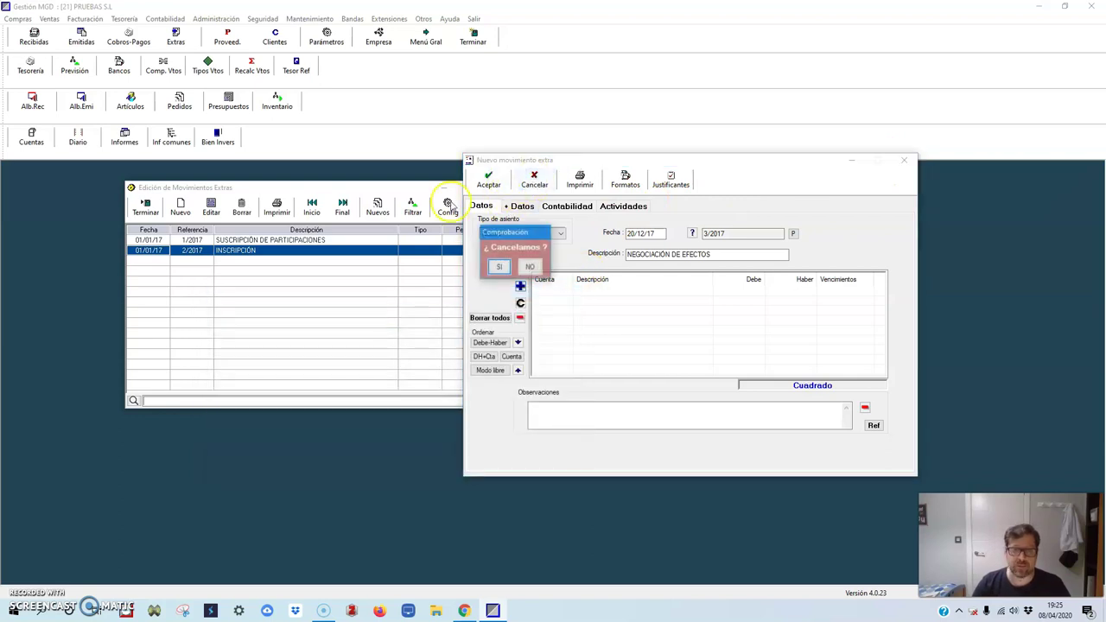
pyautogui.click(499, 267)
pyautogui.click(146, 207)
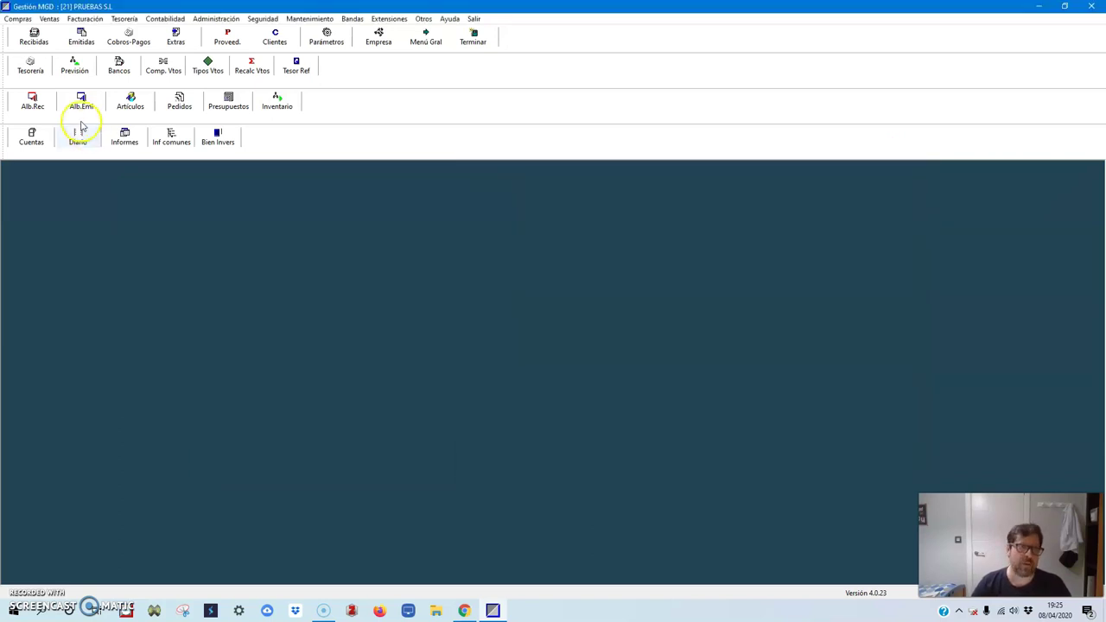
# - Check the issued invoices list and start an extra movement without template dated 20/12/17, described as DESCUENTO DE EFECTOS
pyautogui.click(79, 40)
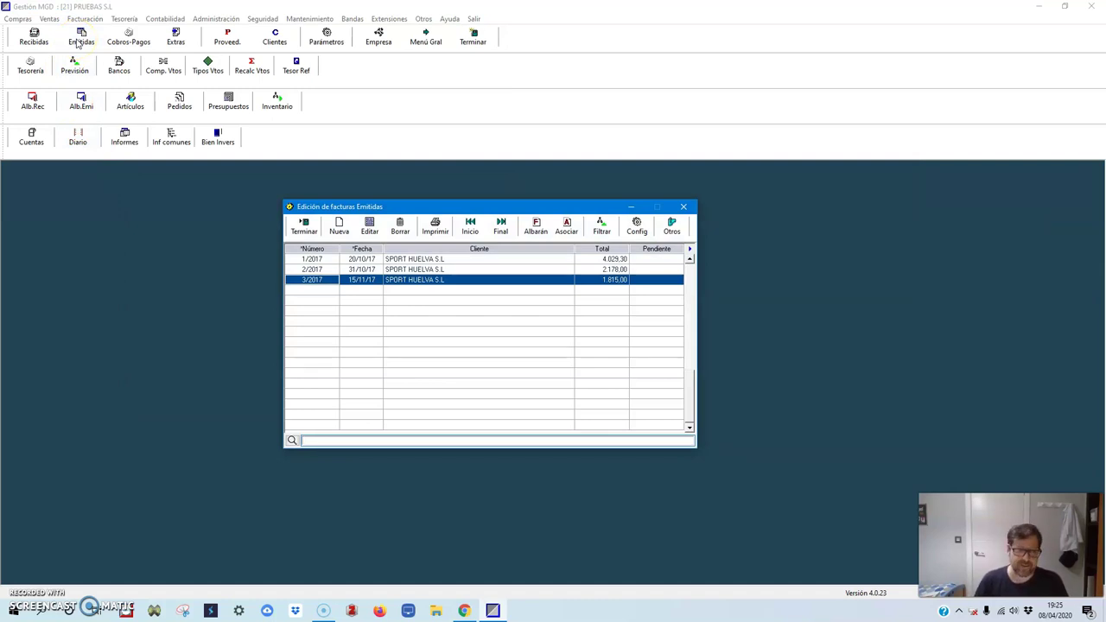
pyautogui.click(304, 227)
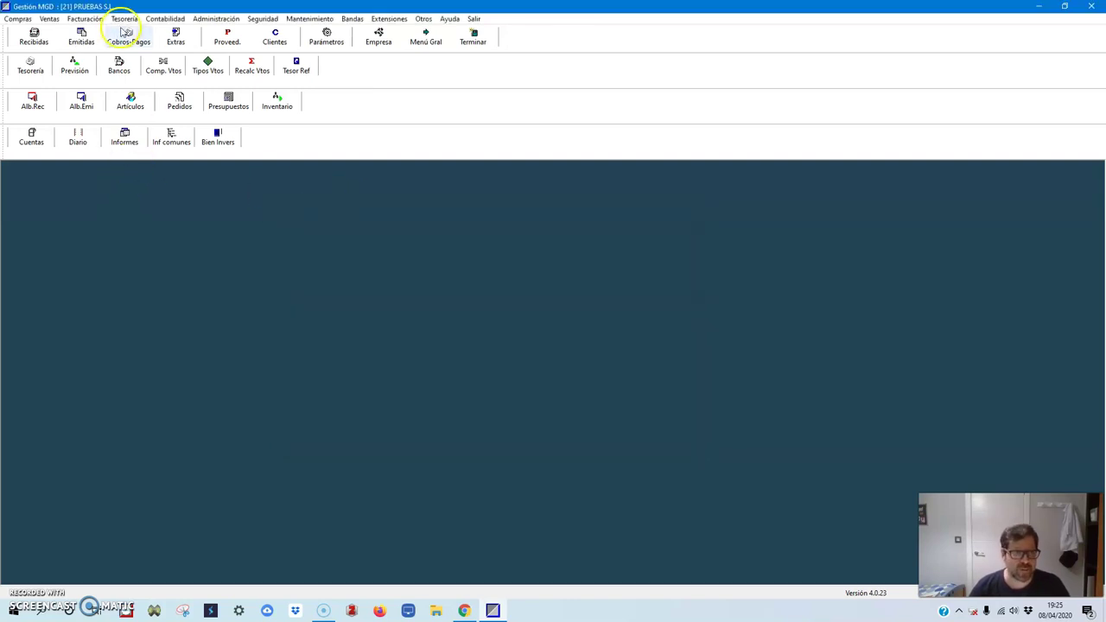
pyautogui.click(175, 38)
pyautogui.click(181, 207)
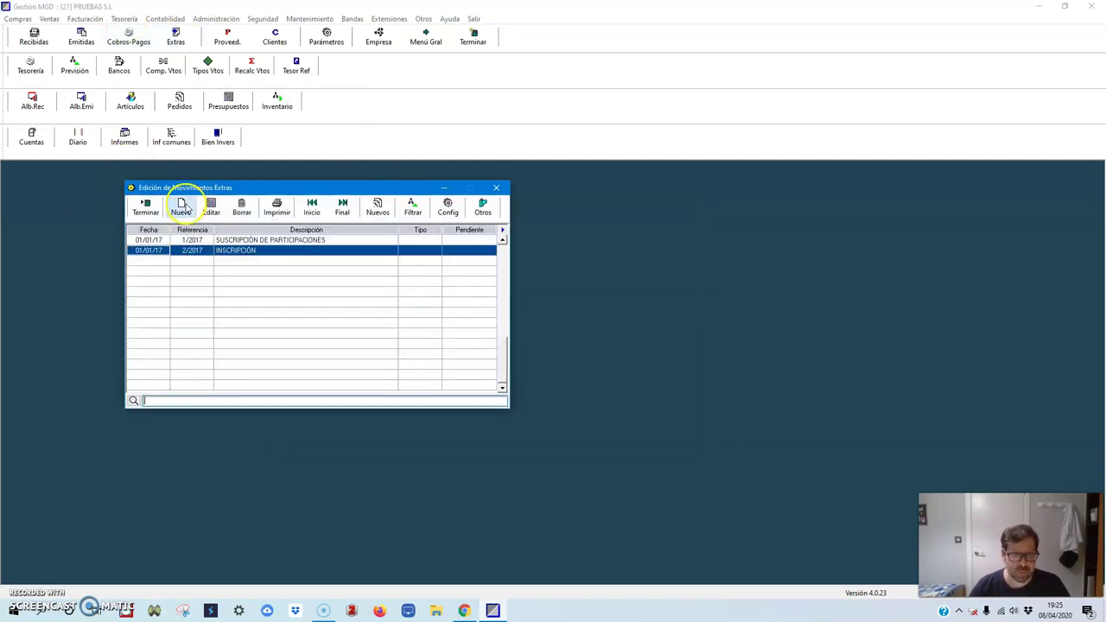
pyautogui.write('20/12/')
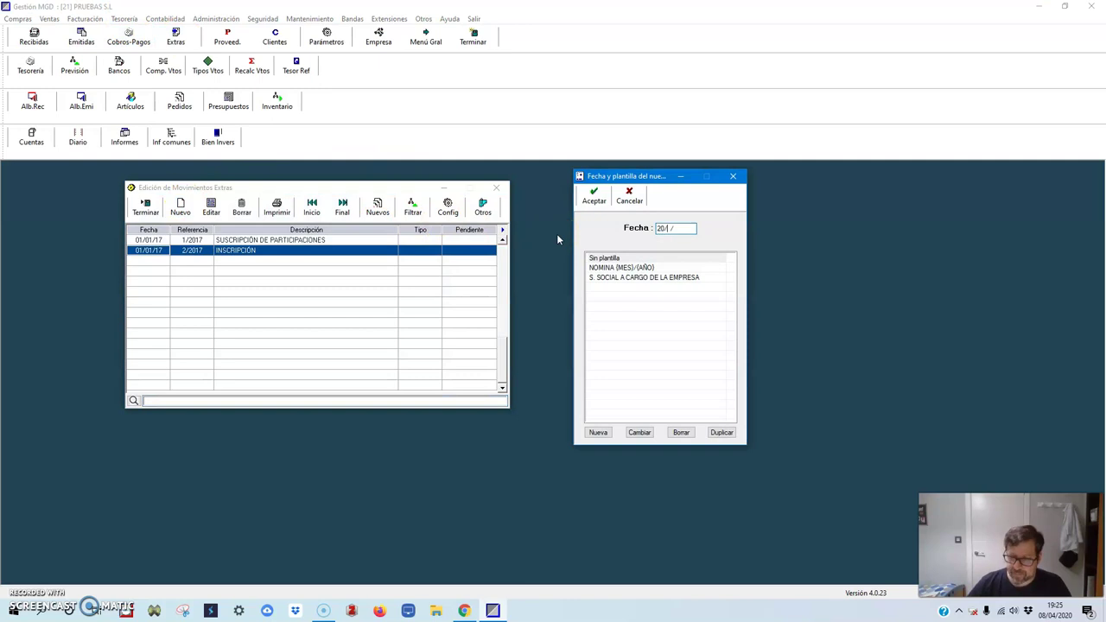
pyautogui.write('17')
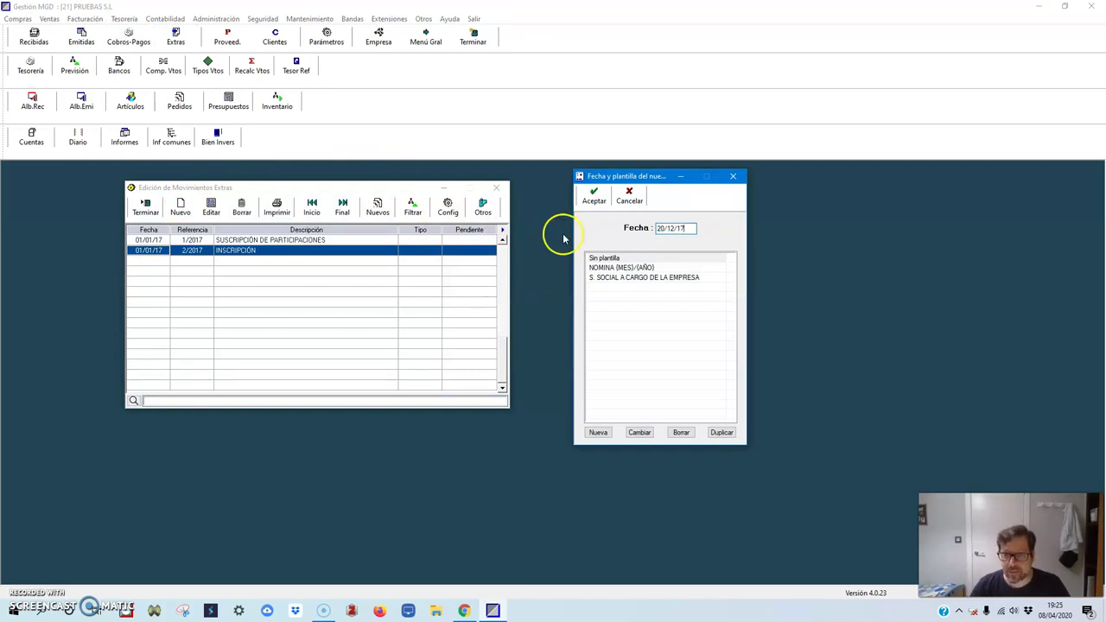
pyautogui.click(593, 195)
pyautogui.click(642, 253)
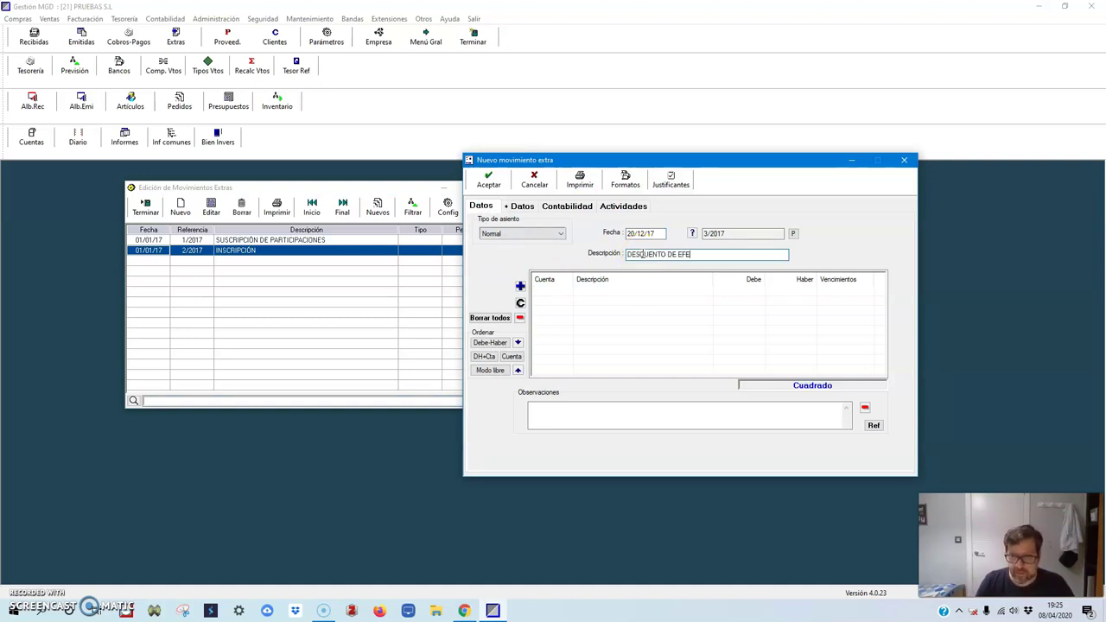
pyautogui.write('DESCUENTO DE EFECTOD')
pyautogui.click(590, 281)
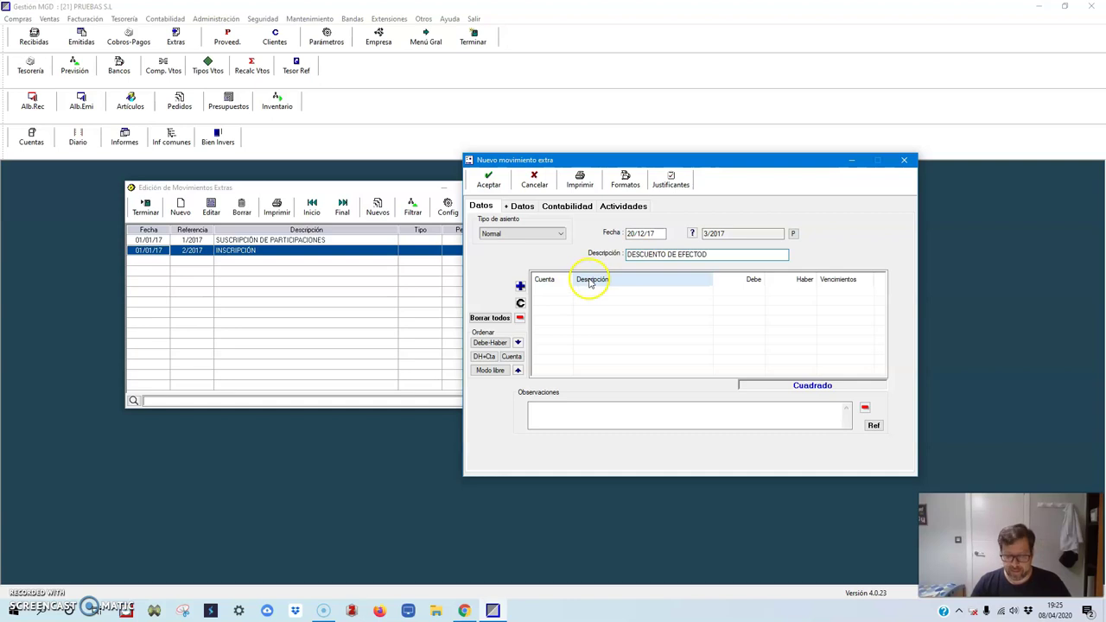
# - Add a debit line of 4.029,30 to account 4311000 EFECTOS COMERCIALES DESCONTADOS in the extra movement
pyautogui.click(520, 286)
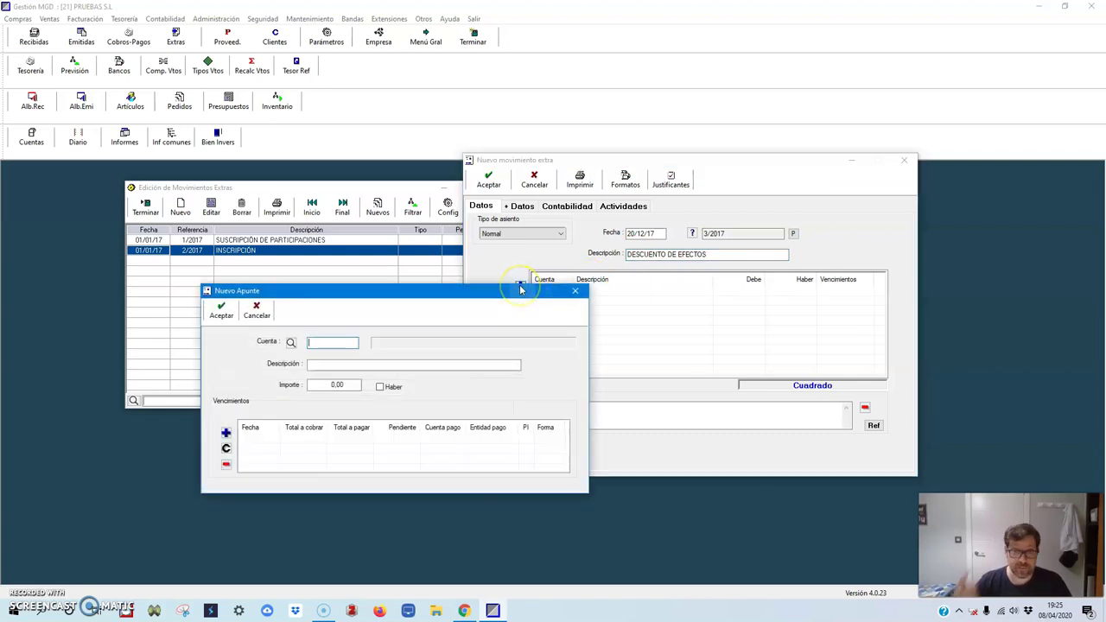
pyautogui.write('4311')
pyautogui.press('Return')
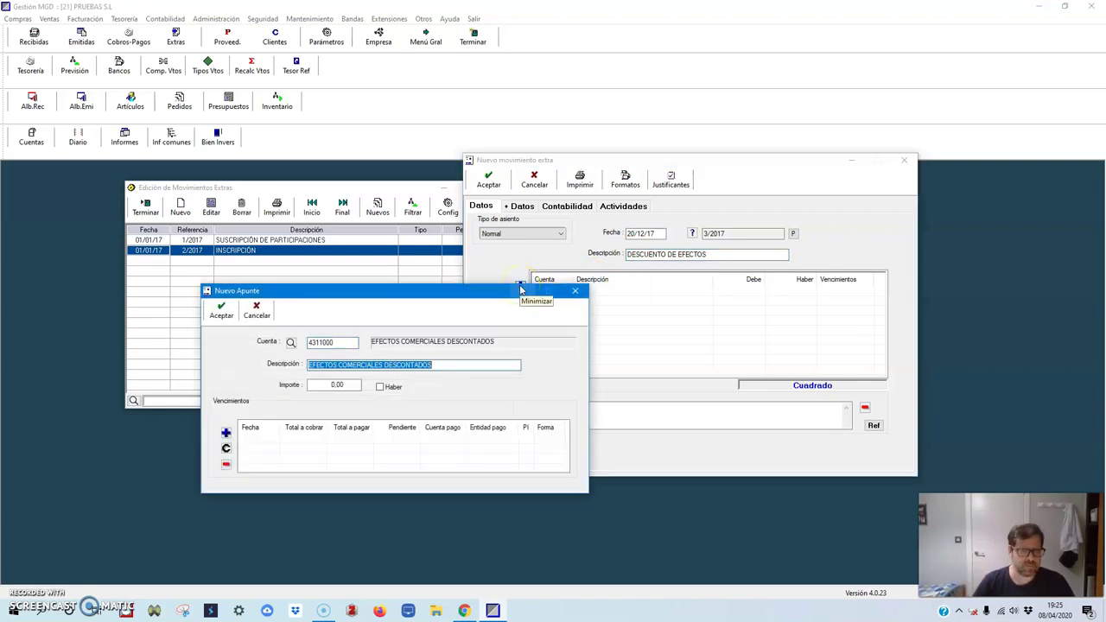
pyautogui.press('Return')
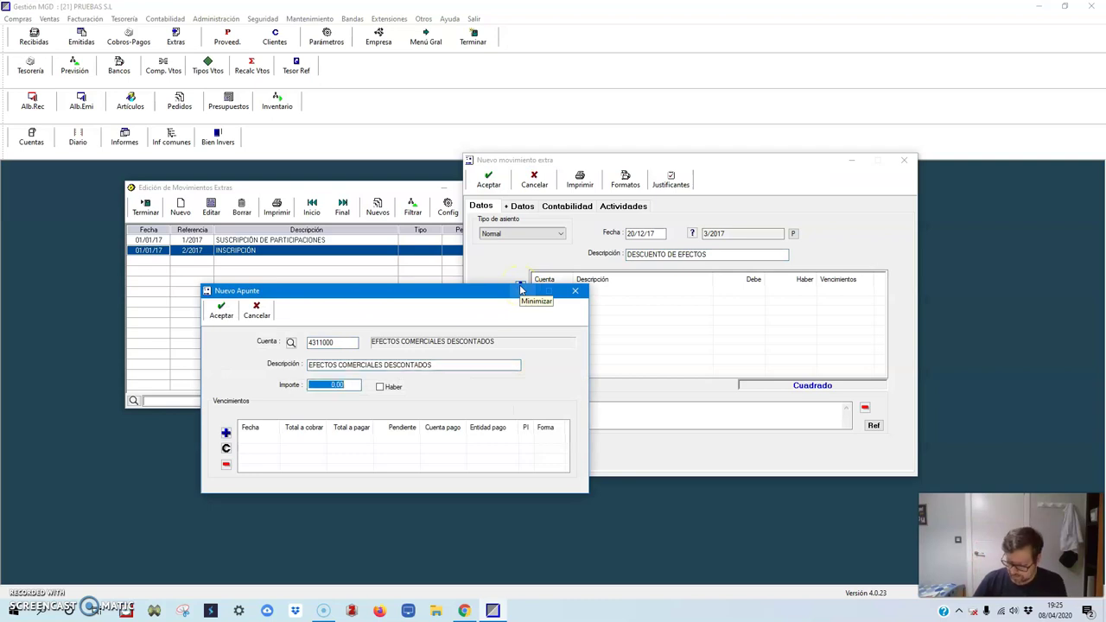
pyautogui.write('40')
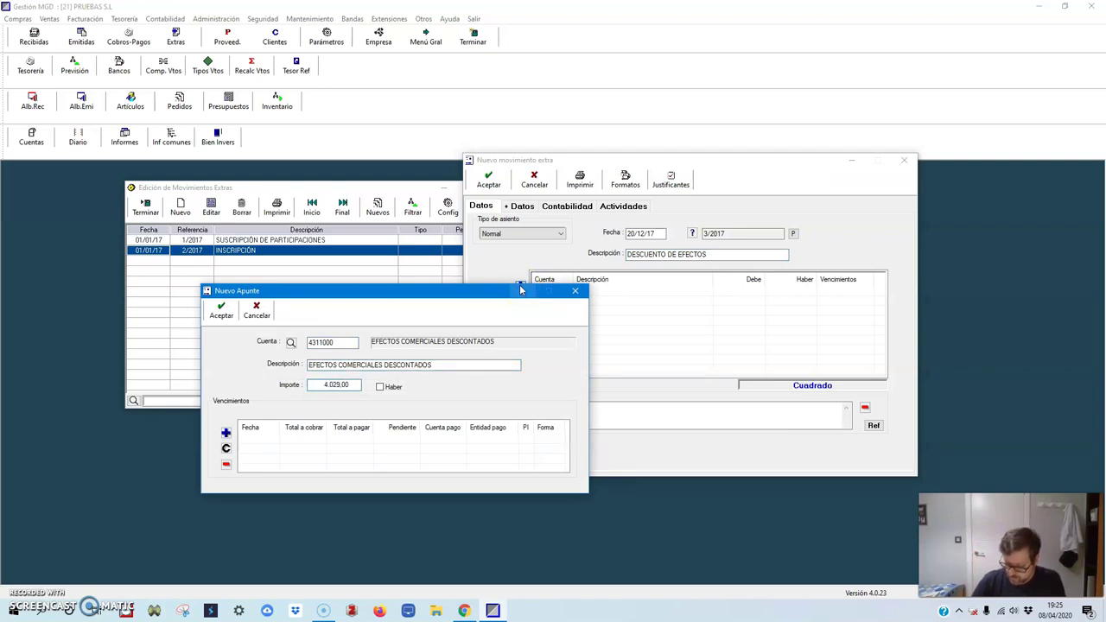
pyautogui.click(220, 318)
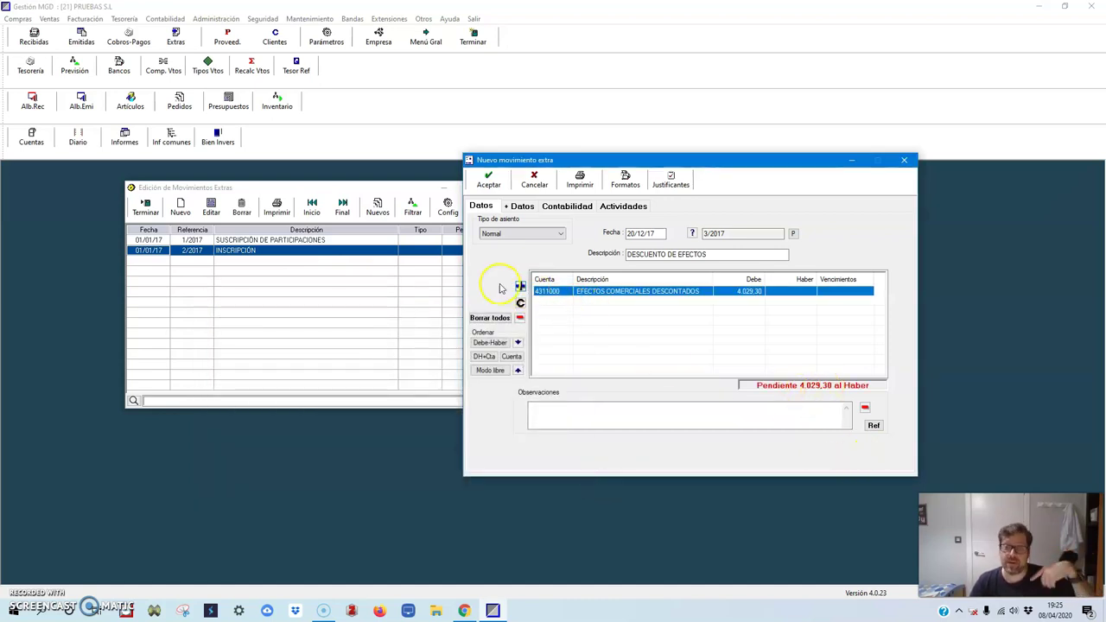
# - Add a credit line (Haber) of 4.029,30 to account 4310001 PAGARÉS DE SPORT HUELVA in the extra movement
pyautogui.click(520, 287)
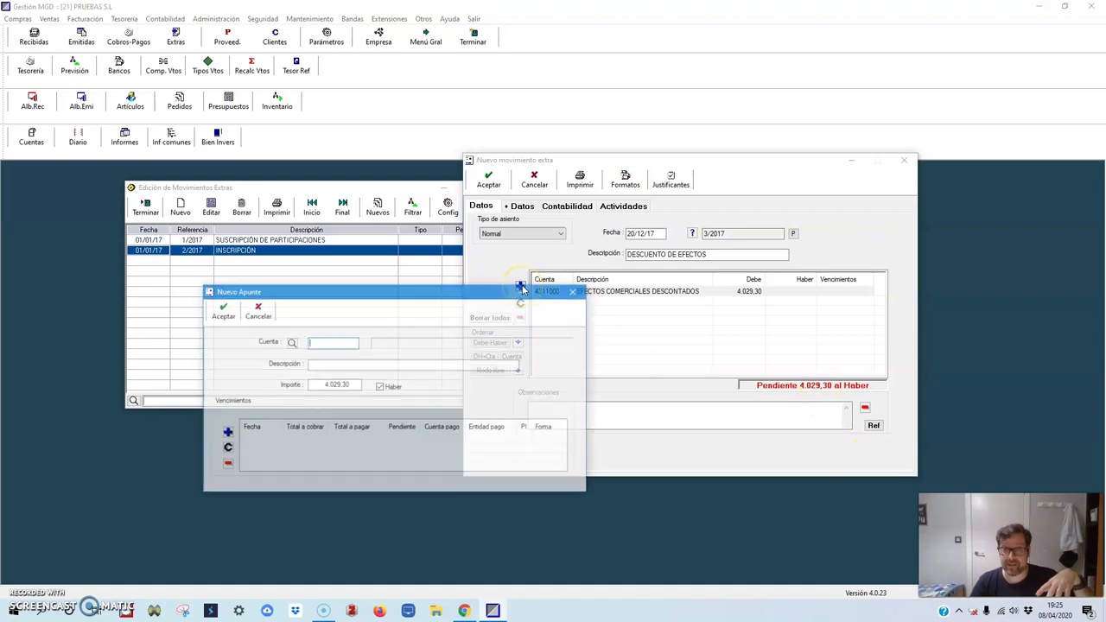
pyautogui.click(291, 342)
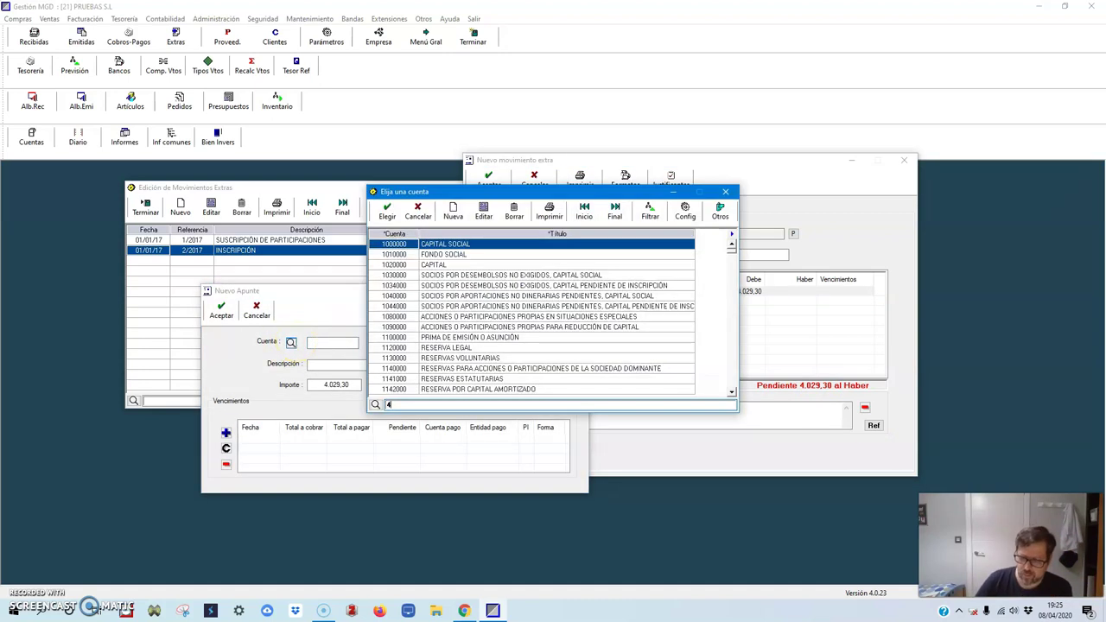
pyautogui.write('431')
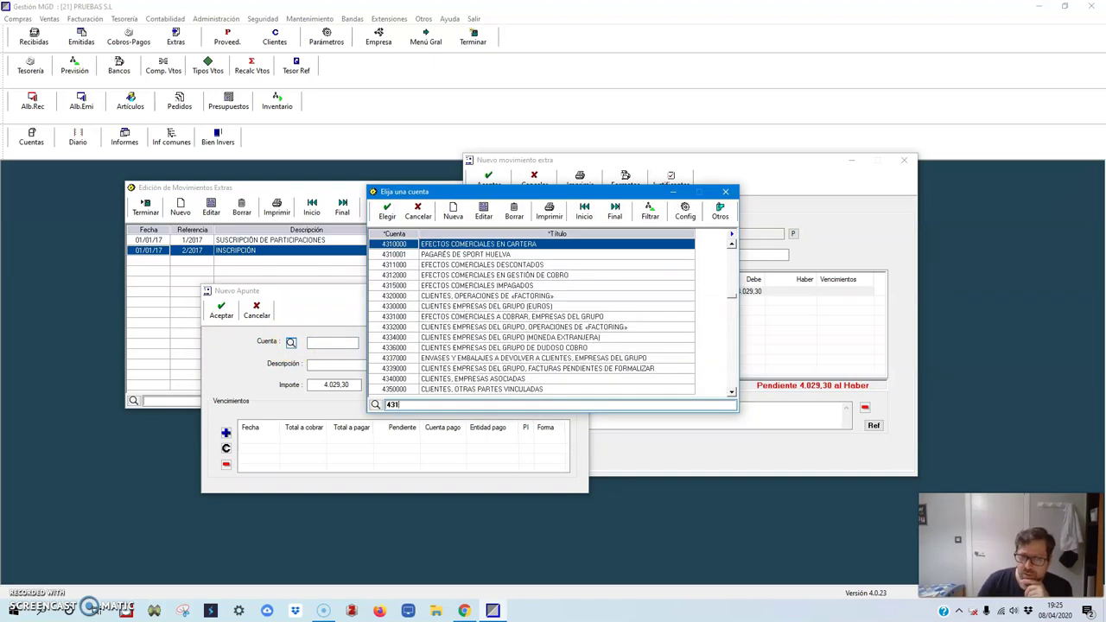
pyautogui.doubleClick(428, 254)
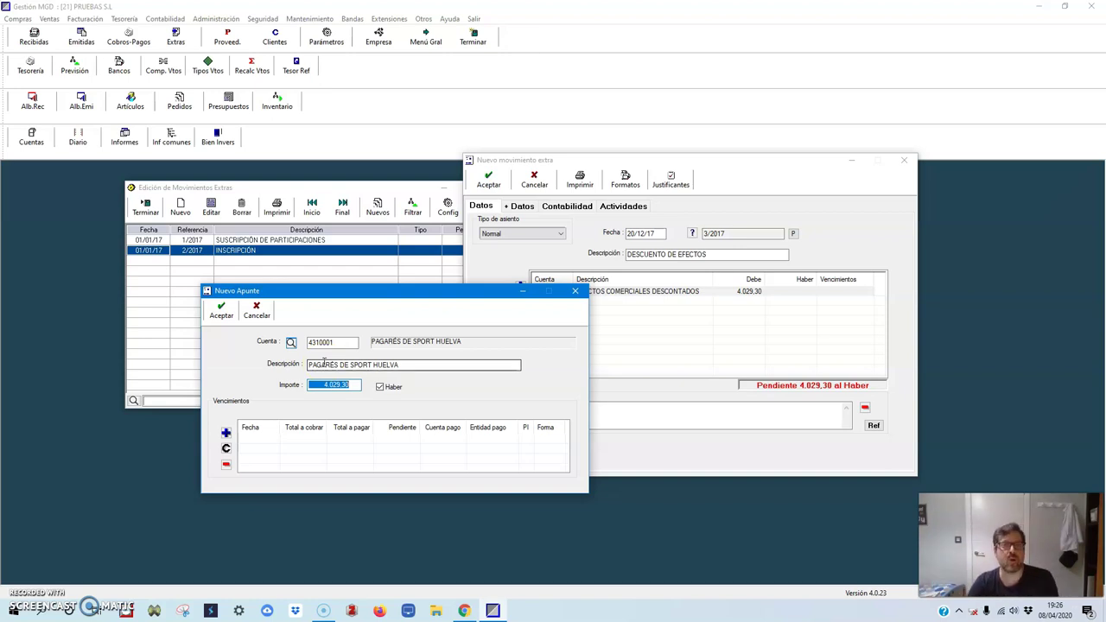
pyautogui.click(221, 312)
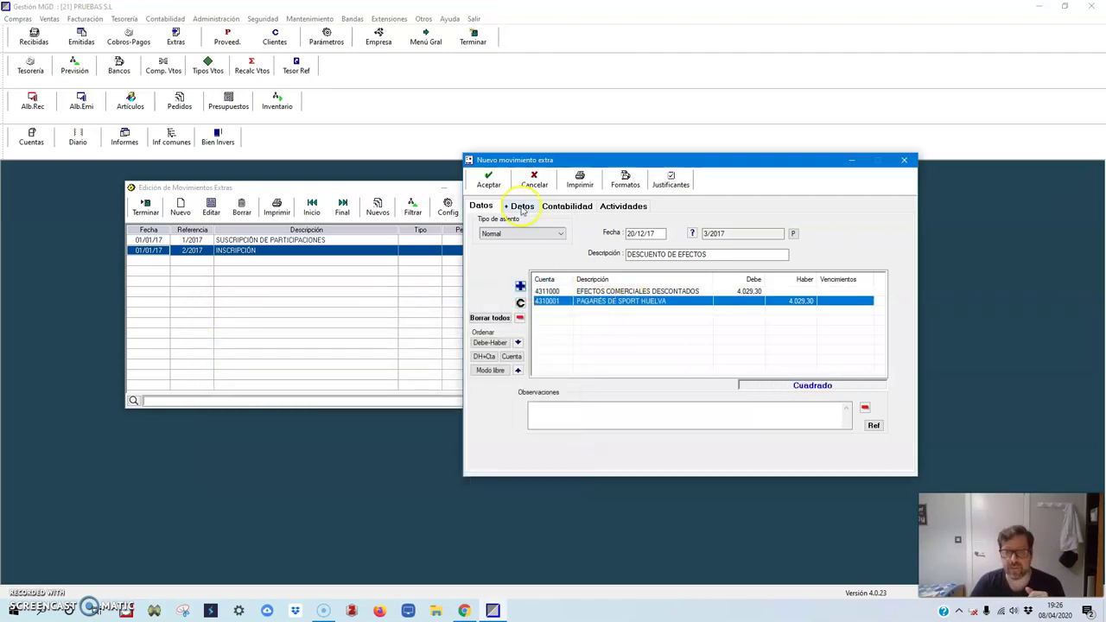
# - Save the DESCUENTO DE EFECTOS extra movement, decline entering further movements and leave the extra movements list
pyautogui.click(489, 179)
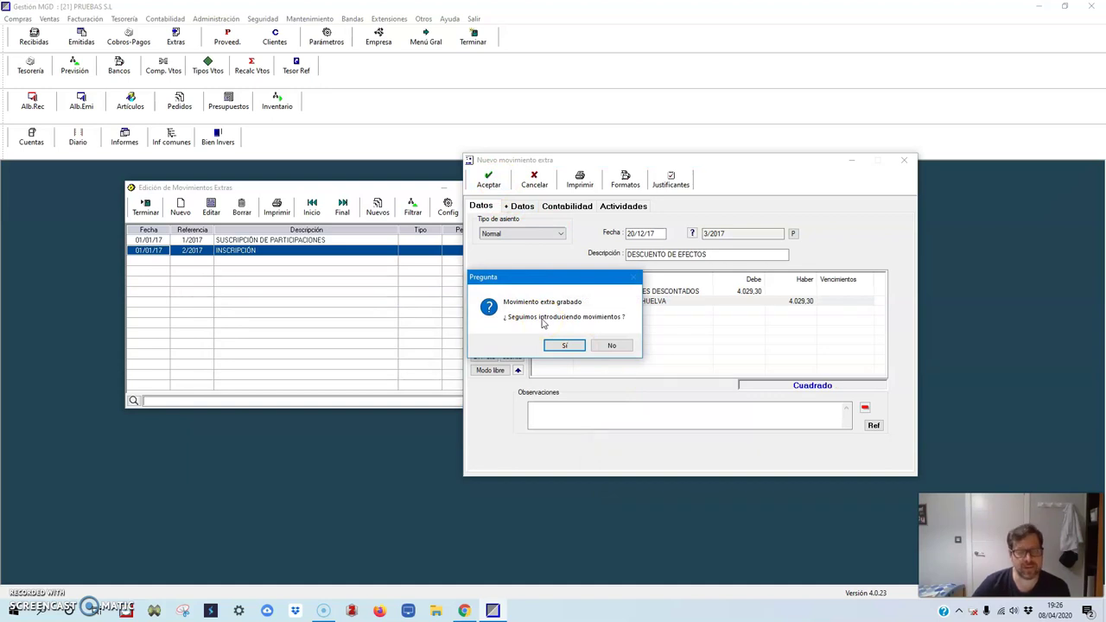
pyautogui.click(502, 286)
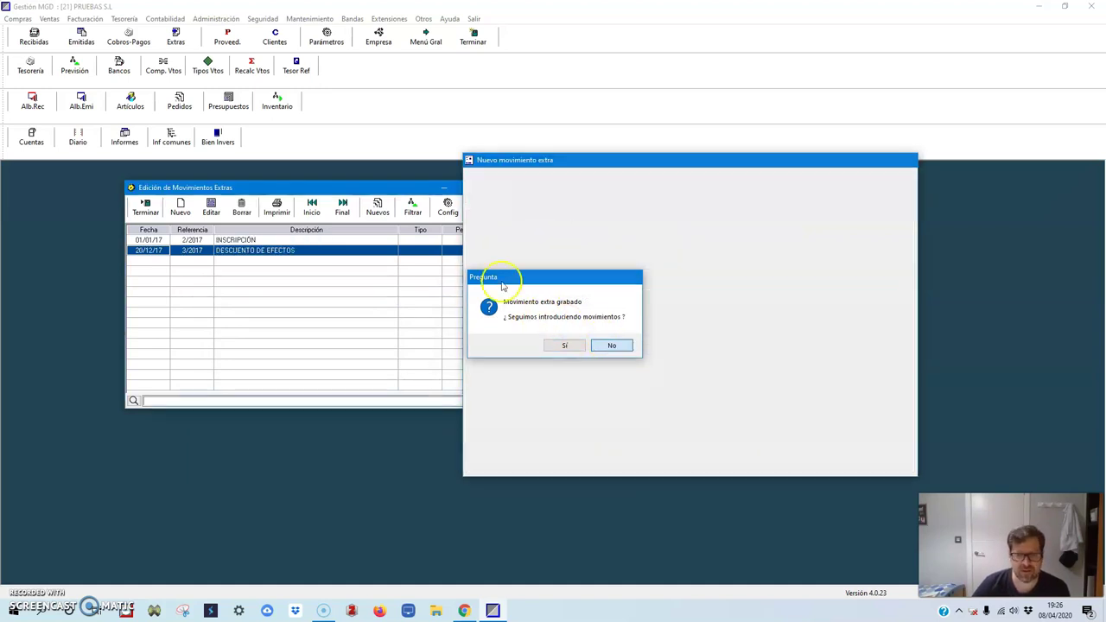
pyautogui.press('Return')
pyautogui.click(145, 207)
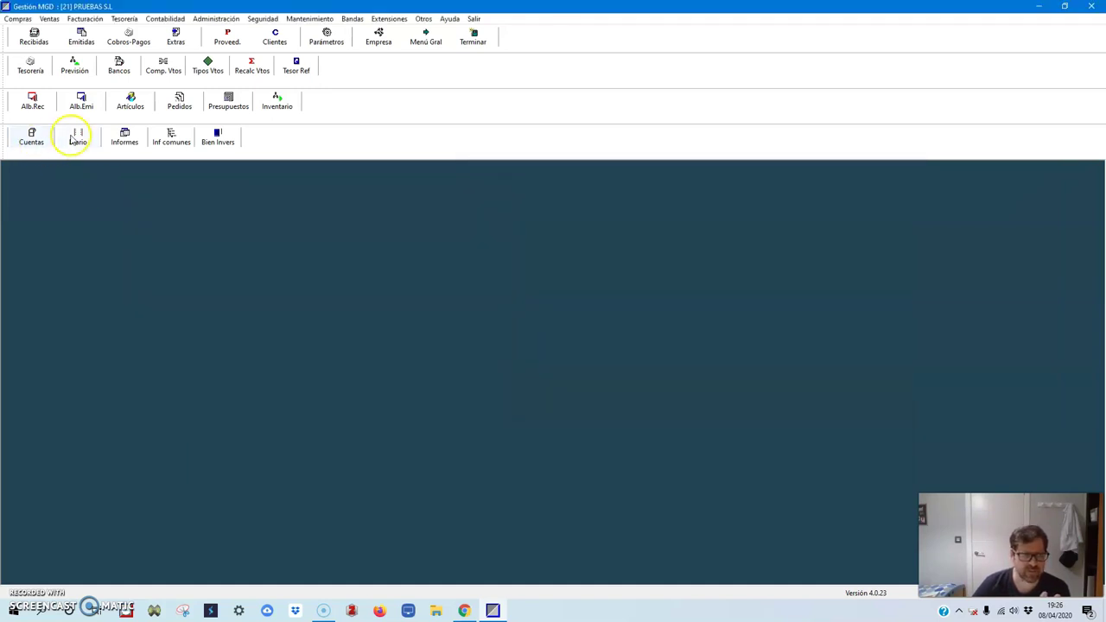
# - Check the 20/12/17 DESCUENTO DE EFECTOS entry in the journal (Diario)
pyautogui.click(77, 137)
pyautogui.scroll(-1, 406, 537)
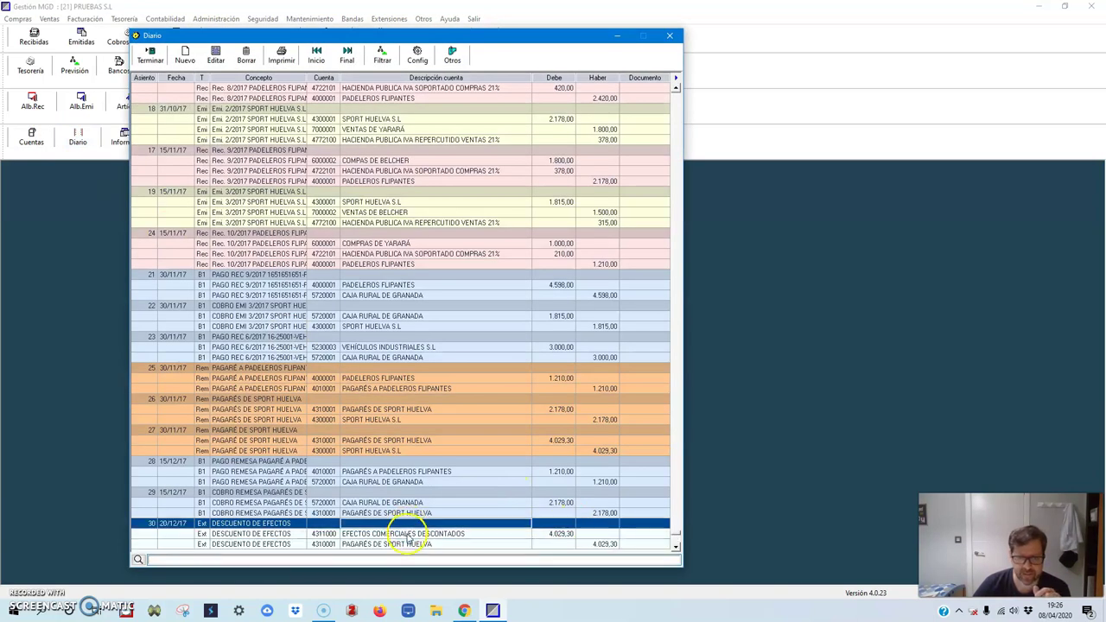
pyautogui.click(376, 544)
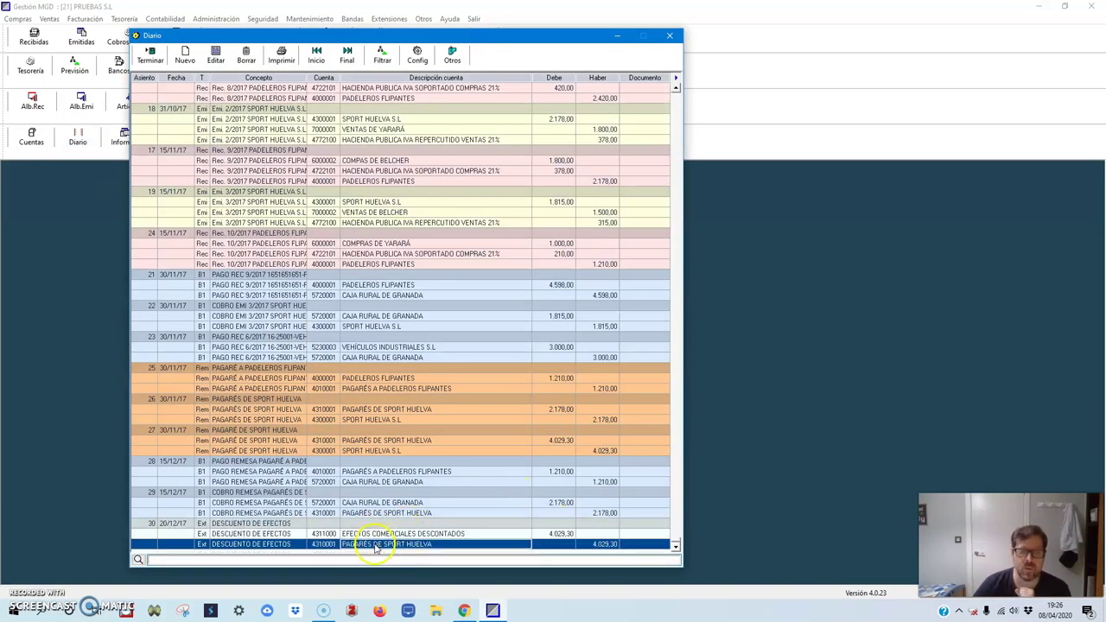
# - Leave the journal and start a new bank movement for CAJA RURAL DE GRANADA dated 20/12/17
pyautogui.click(150, 54)
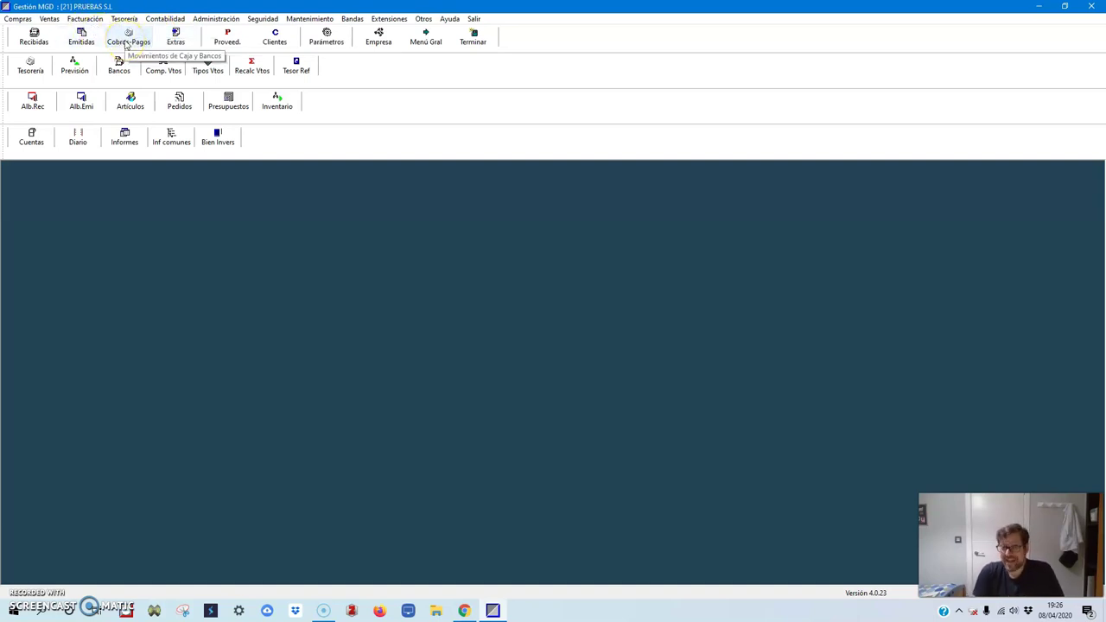
pyautogui.click(127, 43)
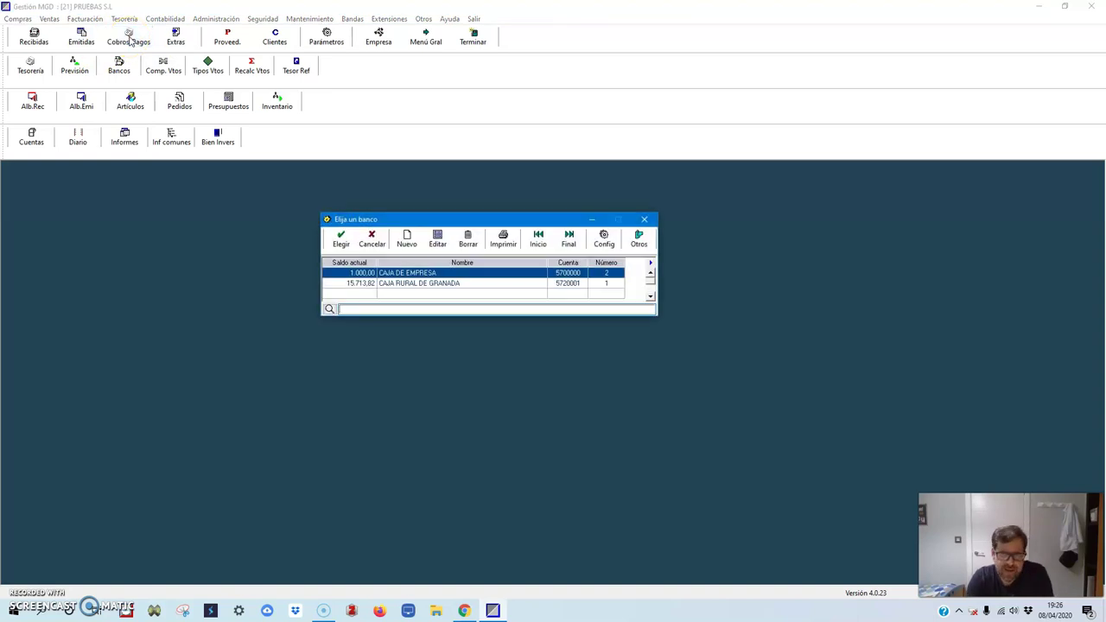
pyautogui.doubleClick(382, 285)
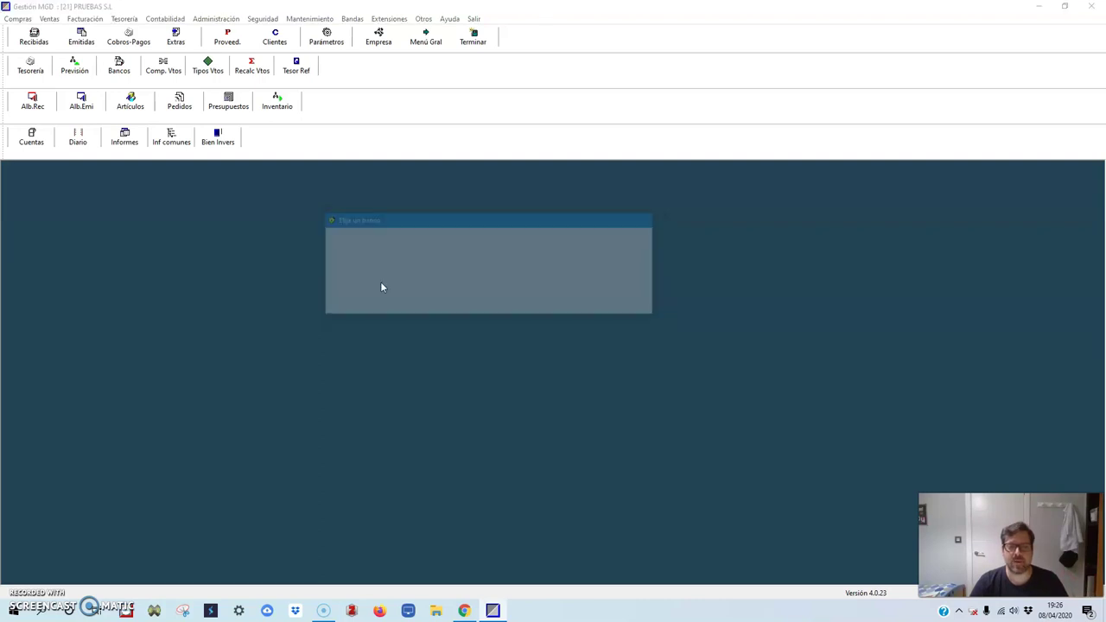
pyautogui.click(439, 218)
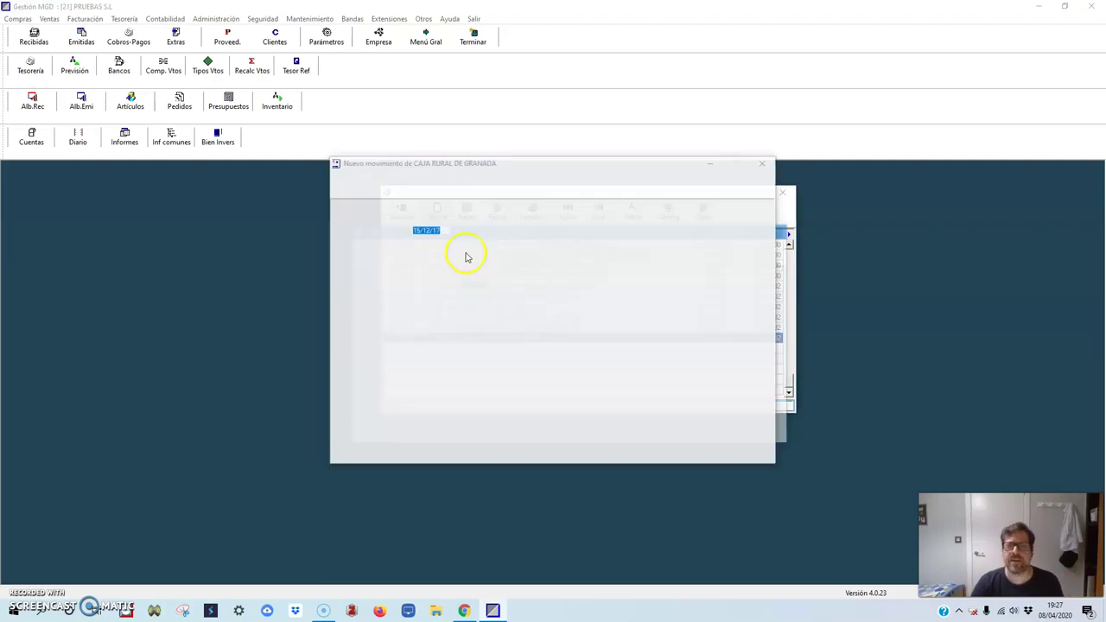
pyautogui.write('20/1/2/17')
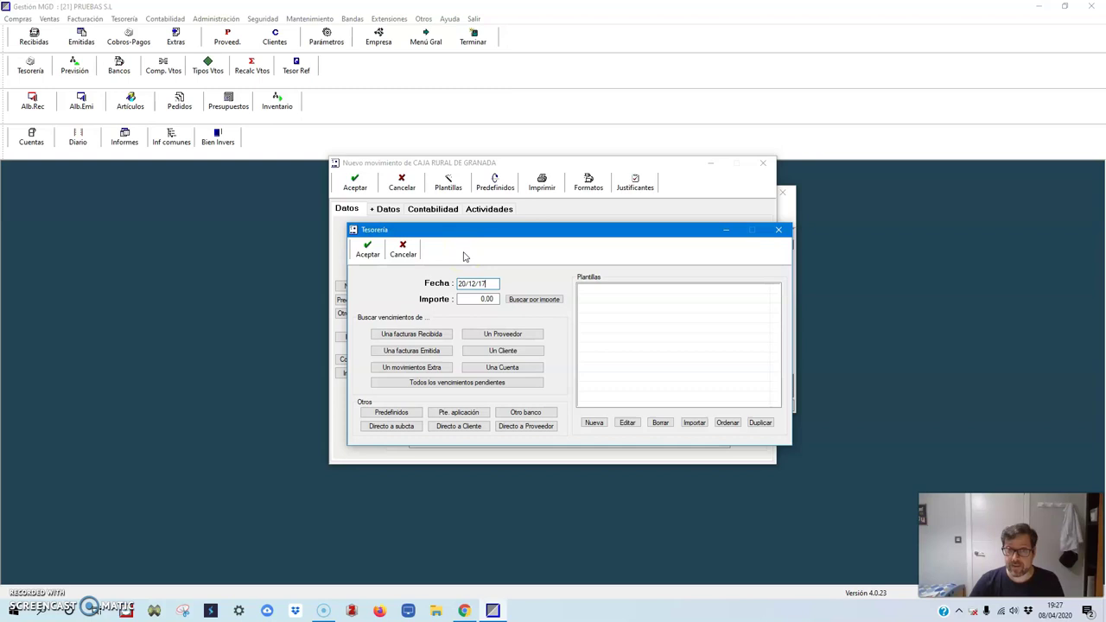
pyautogui.click(538, 382)
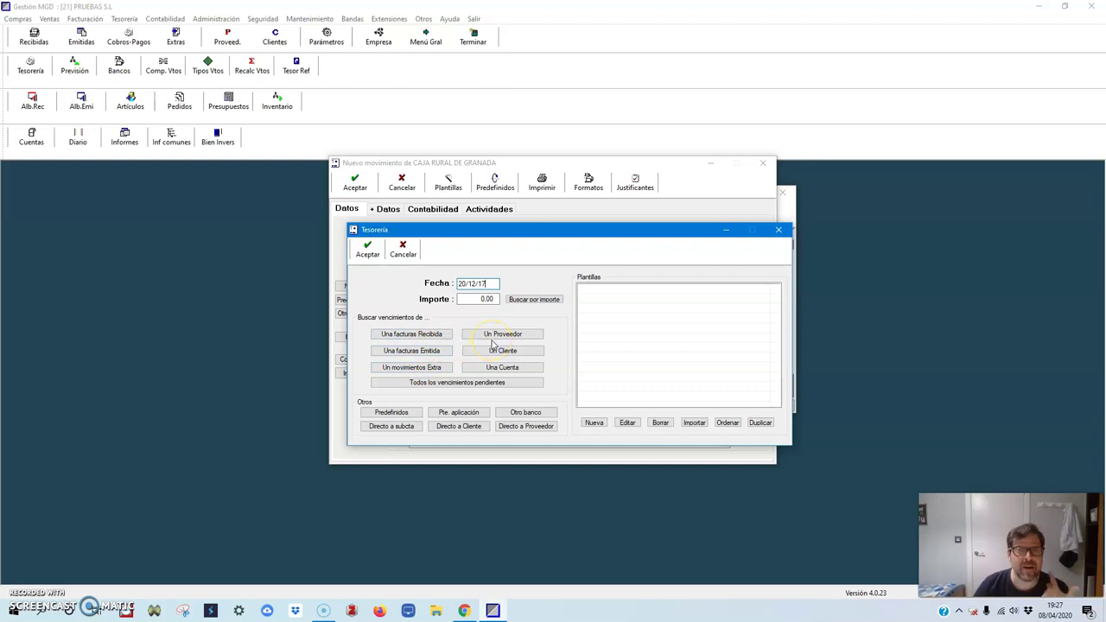
# - Add a direct collection (Cobro) of 4.029,30 to subaccount 5208000 DEUDAS POR EFECTOS DESCONTADOS and check its accounting entry
pyautogui.click(397, 427)
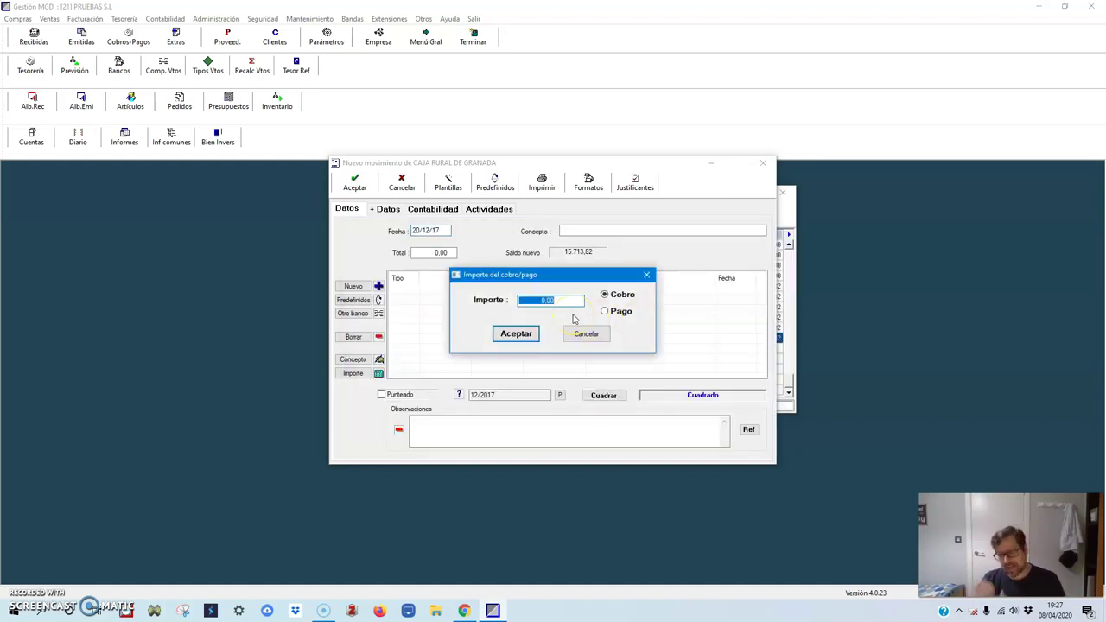
pyautogui.write('4.029,30')
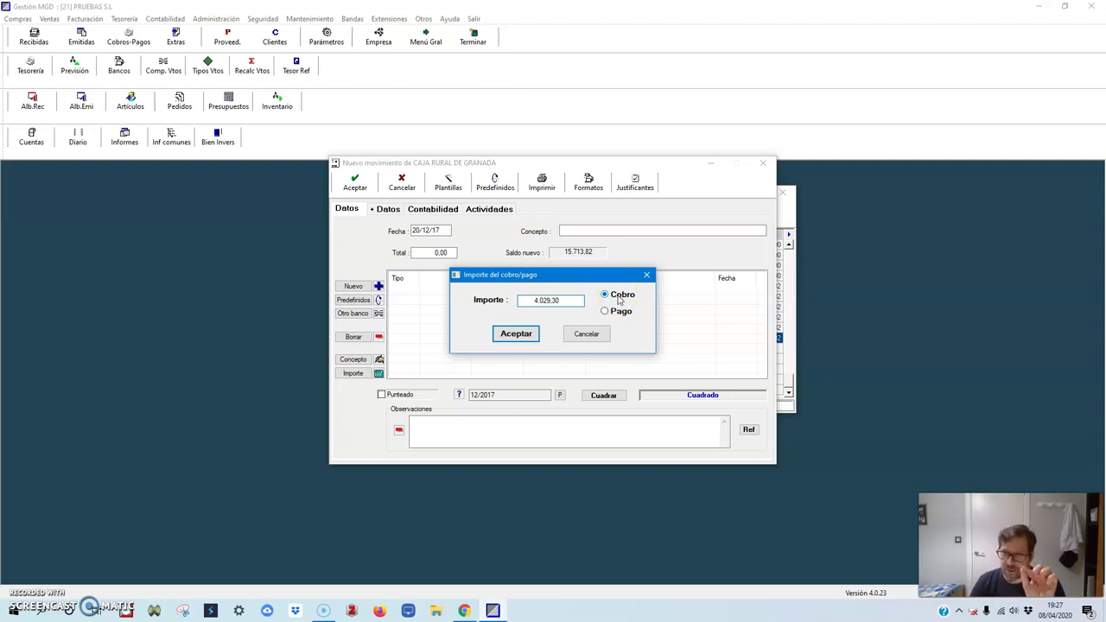
pyautogui.click(510, 334)
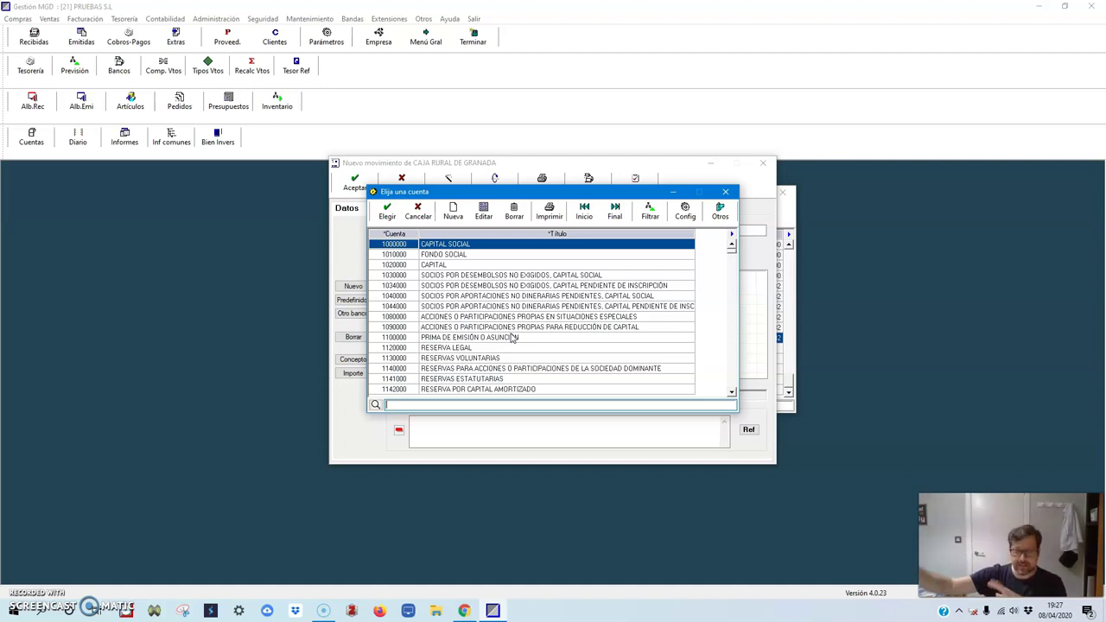
pyautogui.write('5208')
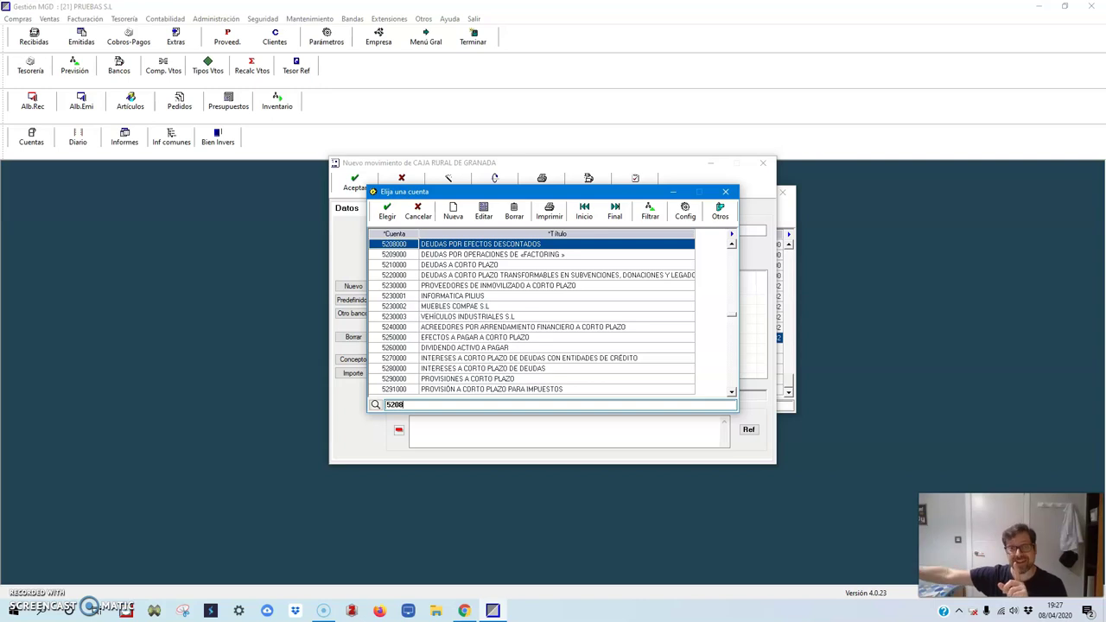
pyautogui.click(386, 210)
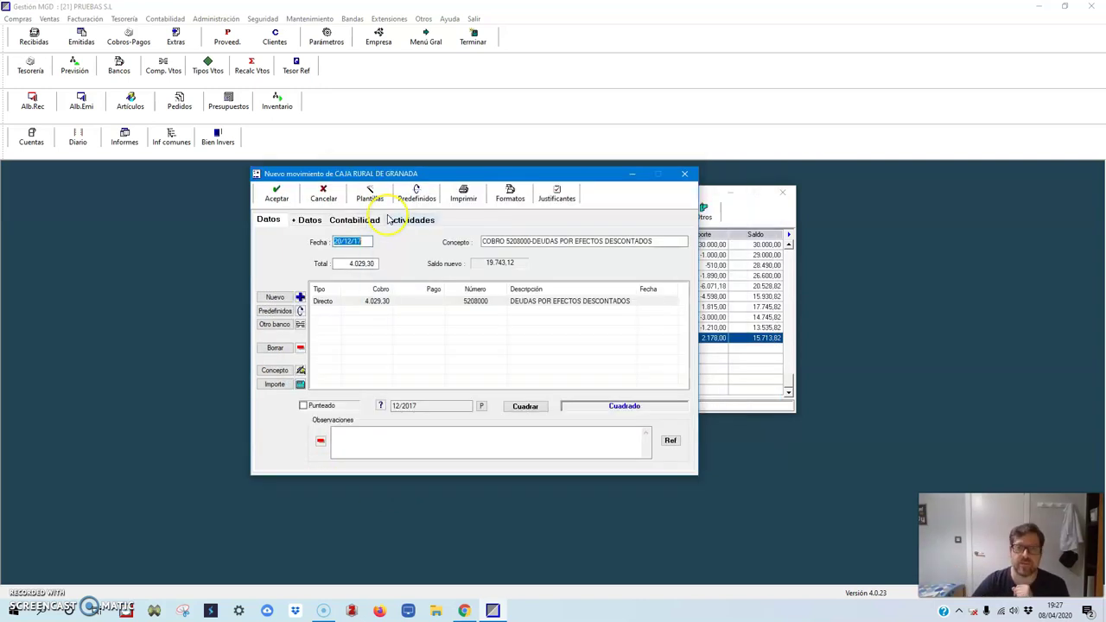
pyautogui.click(372, 221)
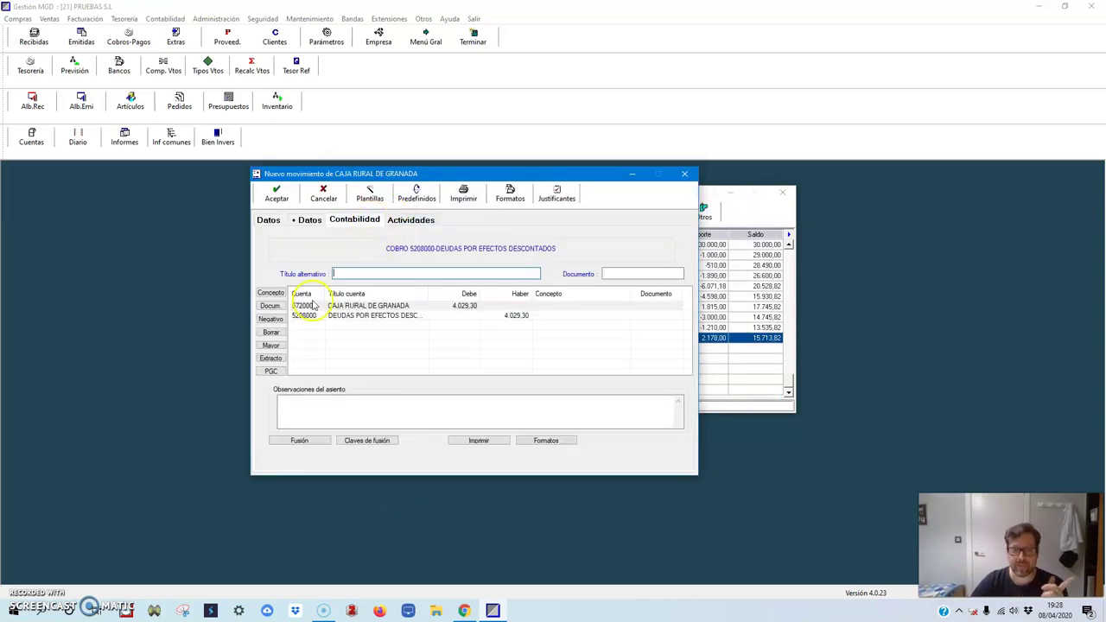
pyautogui.click(268, 219)
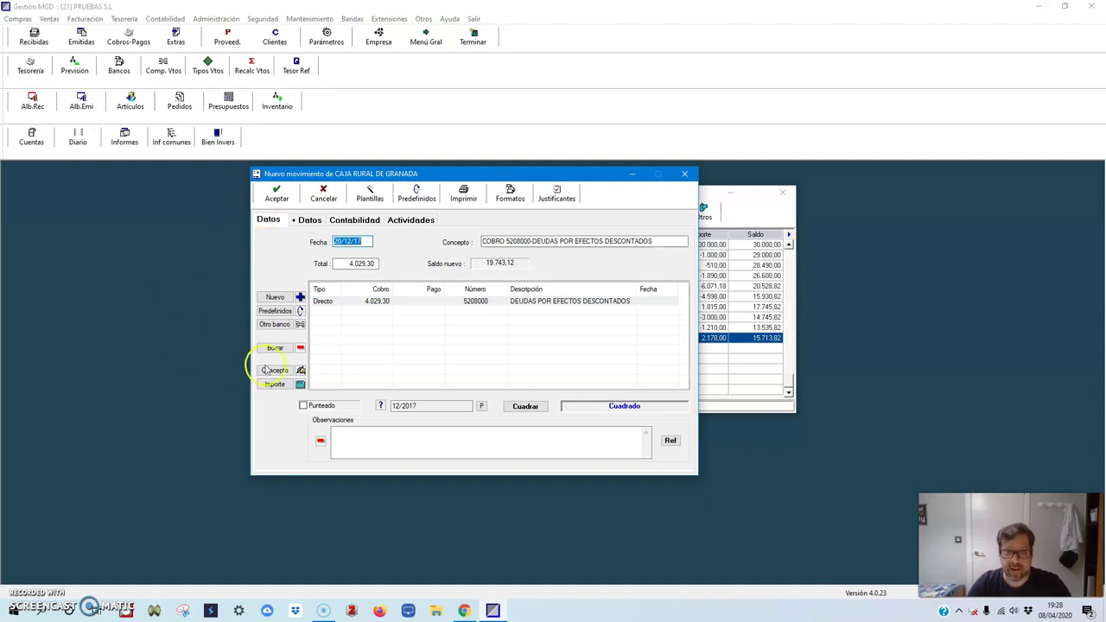
# - Add a direct payment (Pago) of 20,00 to subaccount 6260000 SERVICIOS BANCARIOS Y SIMILARES in the bank movement
pyautogui.click(300, 296)
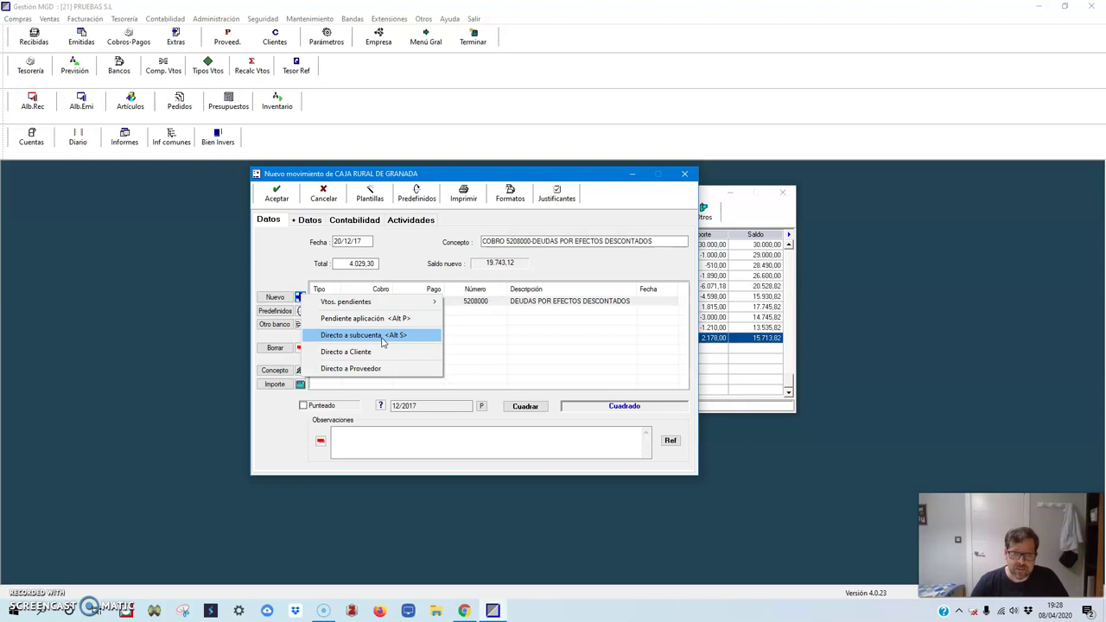
pyautogui.click(382, 335)
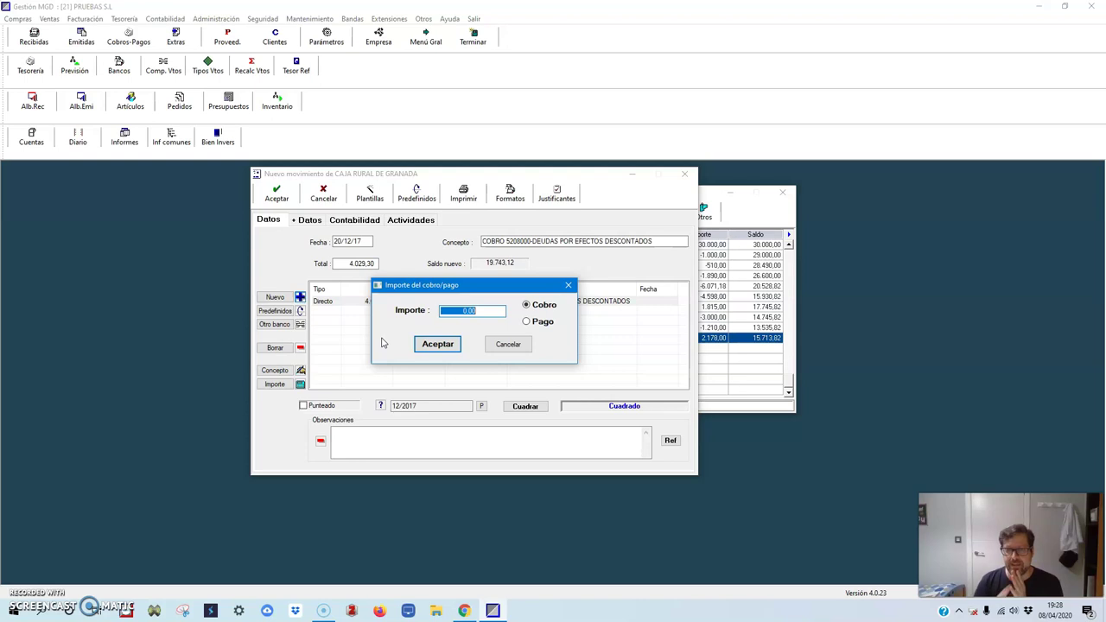
pyautogui.moveTo(497, 290); pyautogui.dragTo(481, 332)
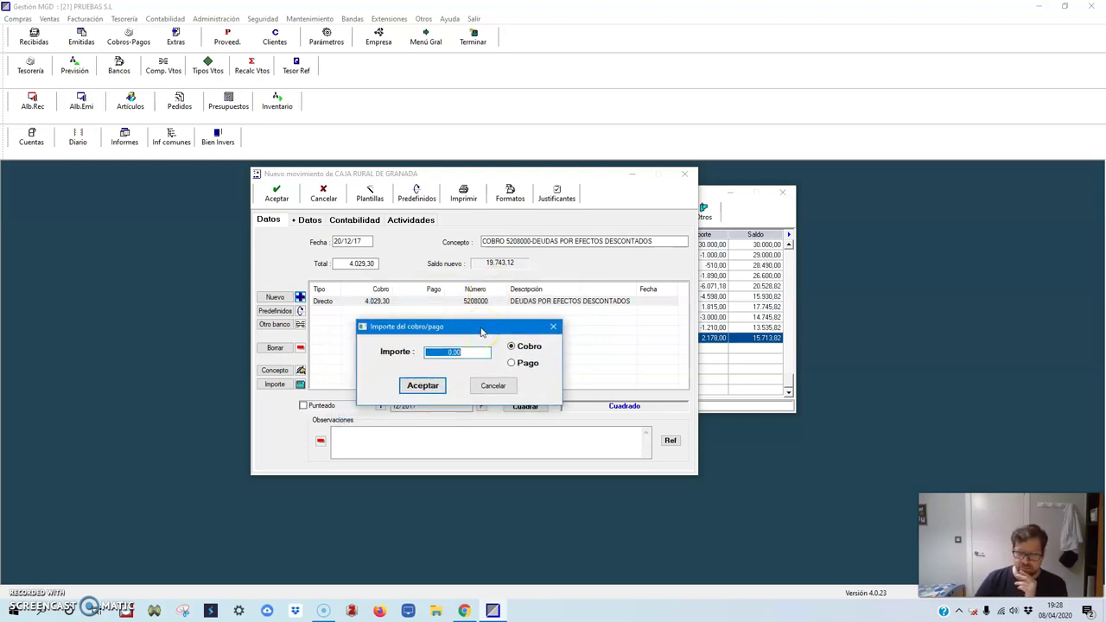
pyautogui.write('20')
pyautogui.click(487, 331)
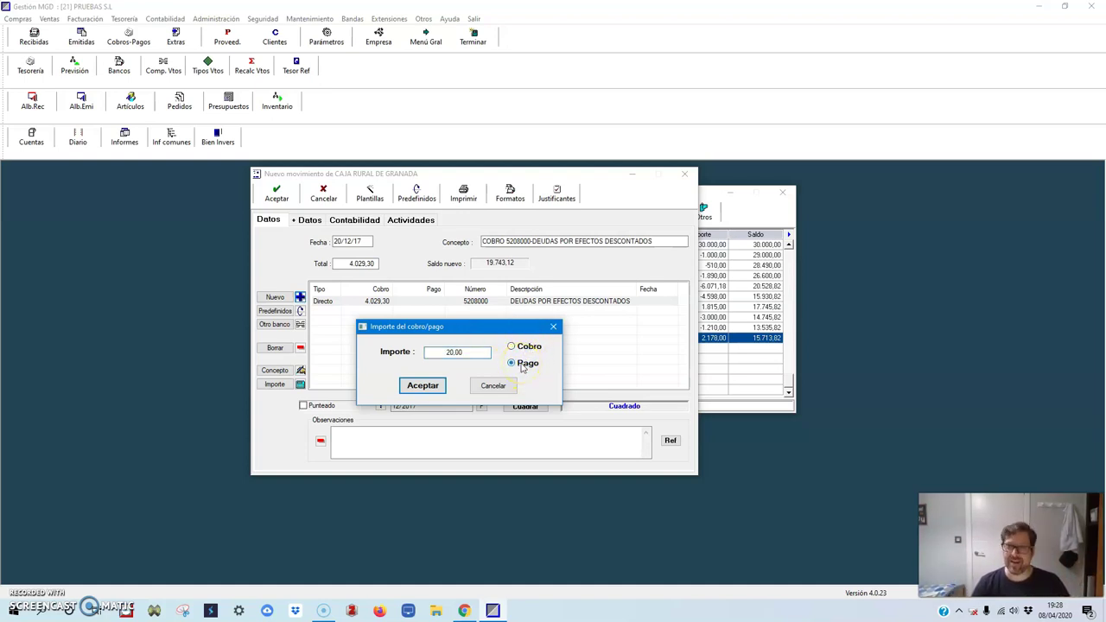
pyautogui.click(437, 386)
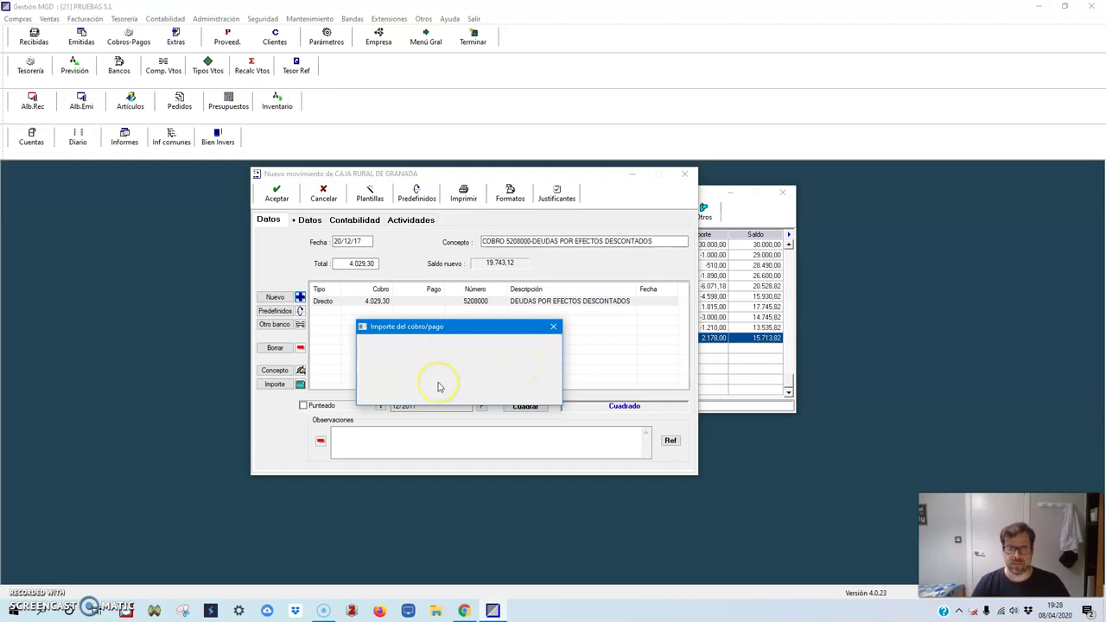
pyautogui.write('626')
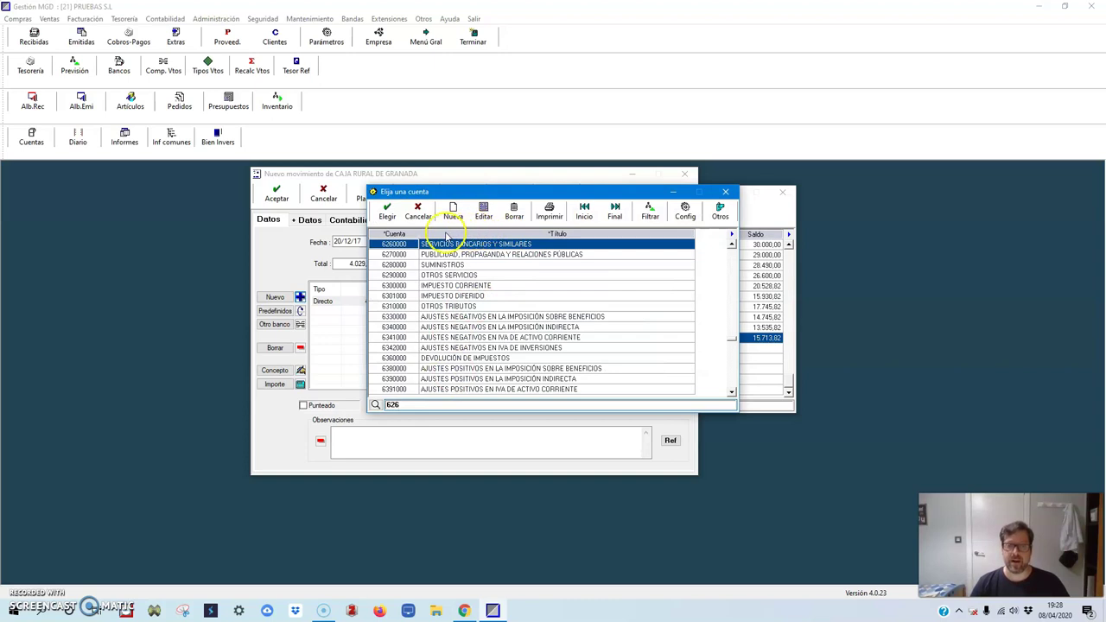
pyautogui.click(389, 214)
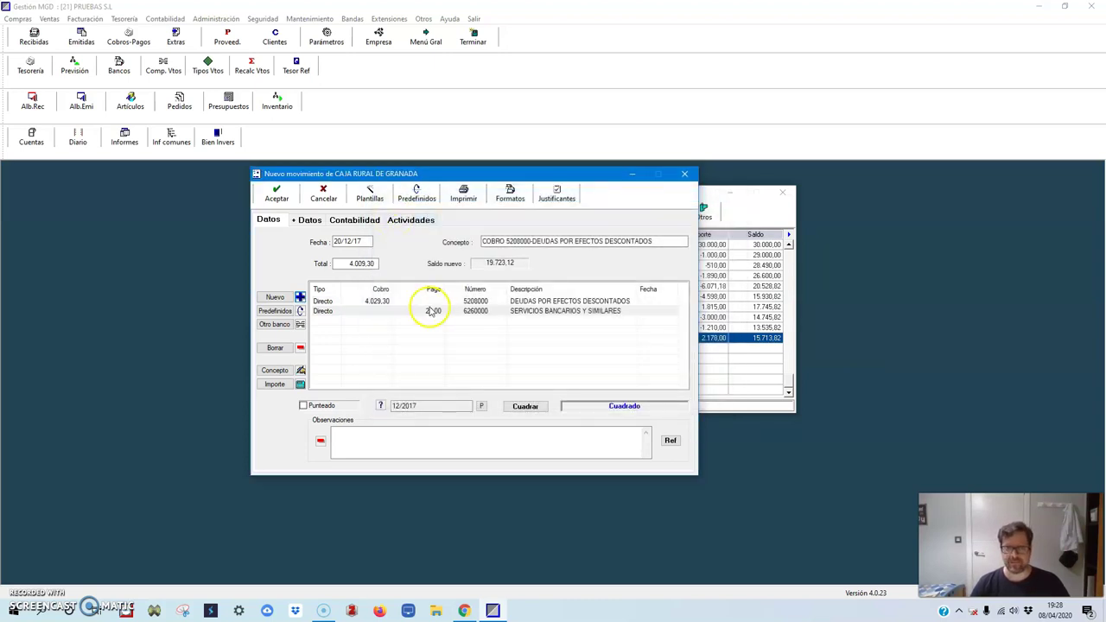
# - Review the discounted-notes debt line, the bank services line and the total of the bank movement
pyautogui.click(515, 301)
pyautogui.click(389, 304)
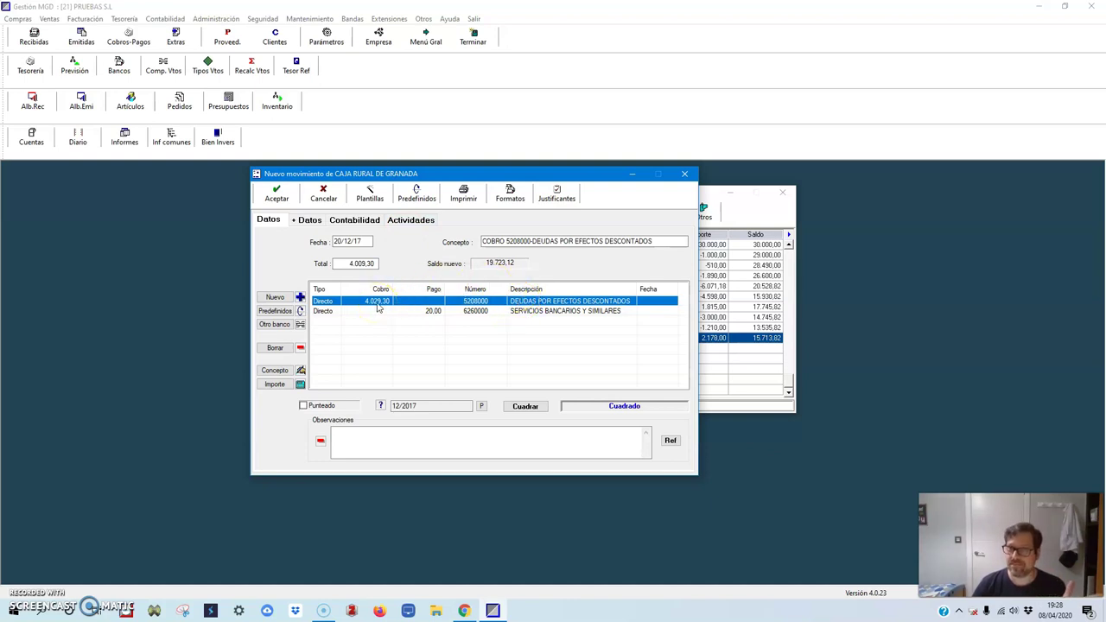
pyautogui.click(359, 265)
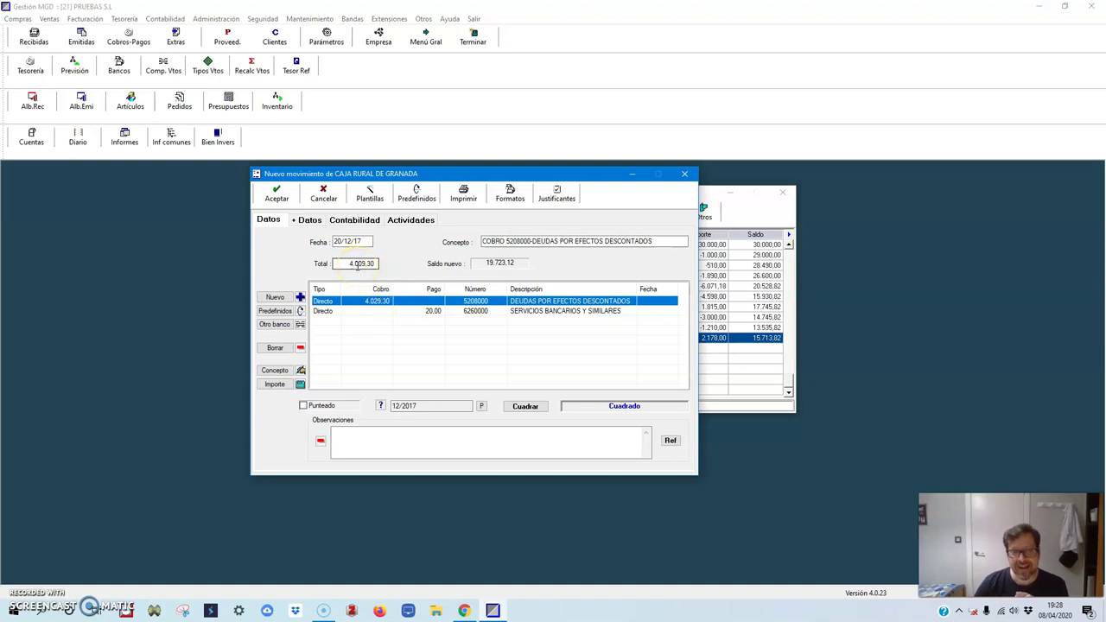
pyautogui.click(432, 311)
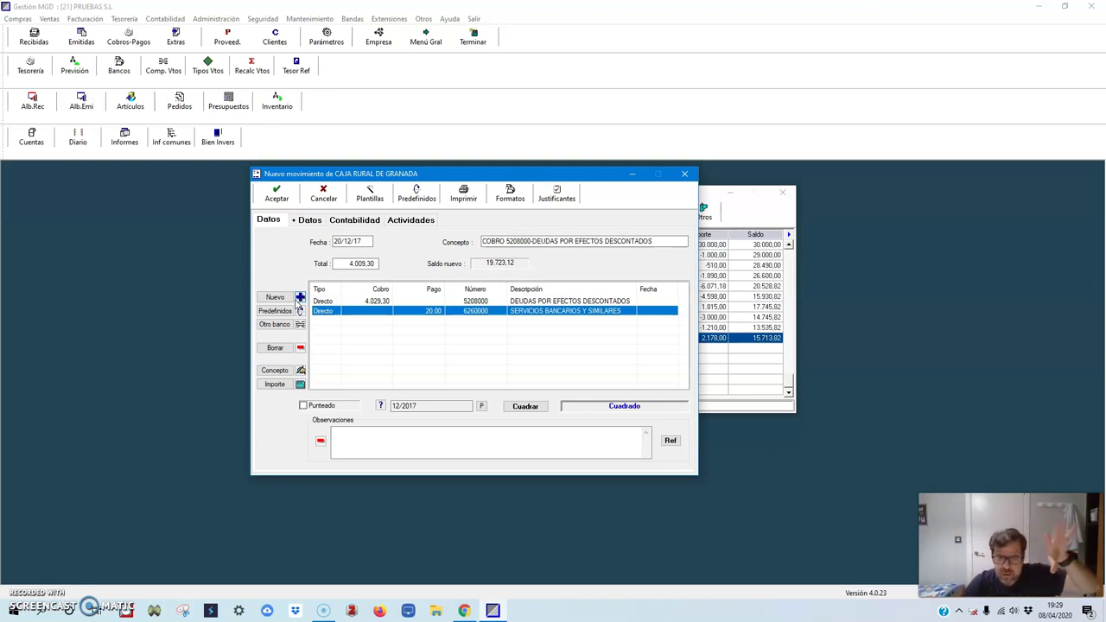
pyautogui.click(302, 299)
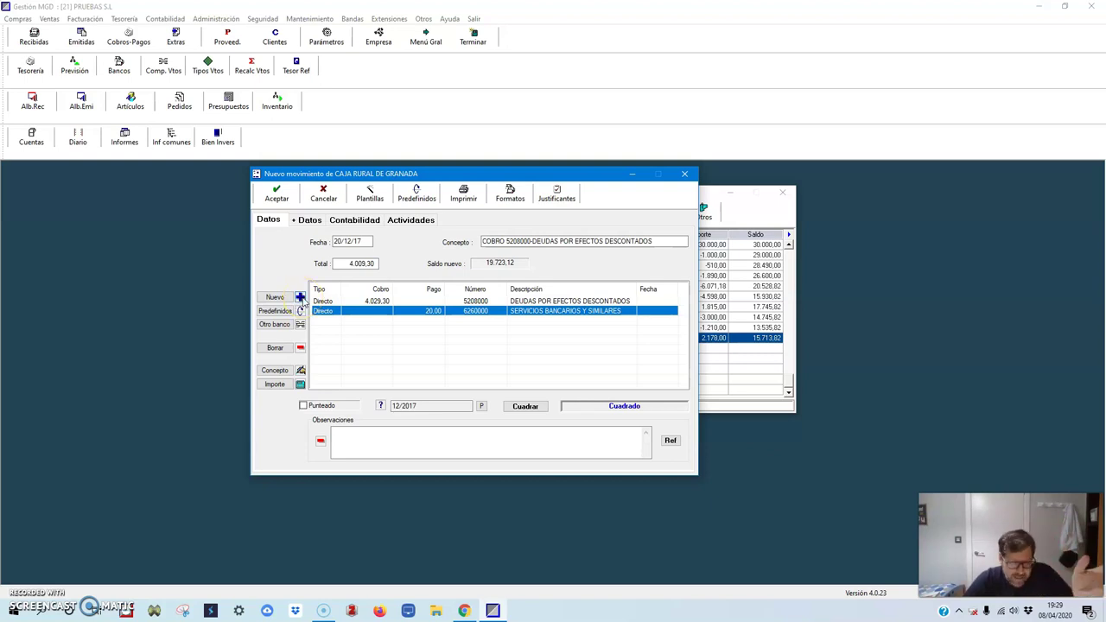
pyautogui.click(300, 298)
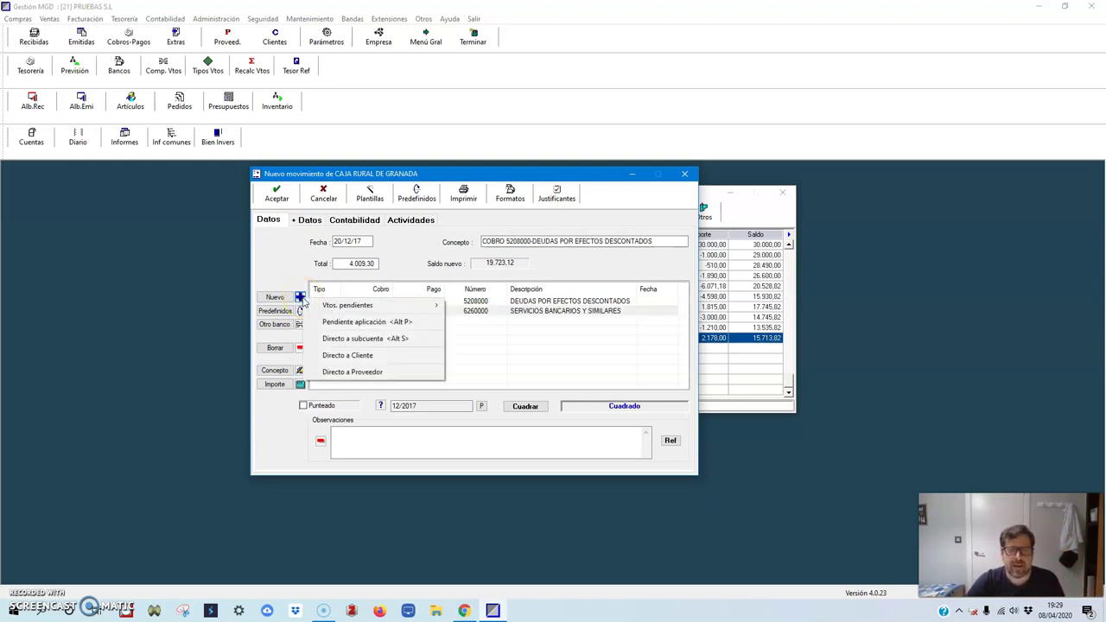
pyautogui.click(356, 338)
pyautogui.write('-20')
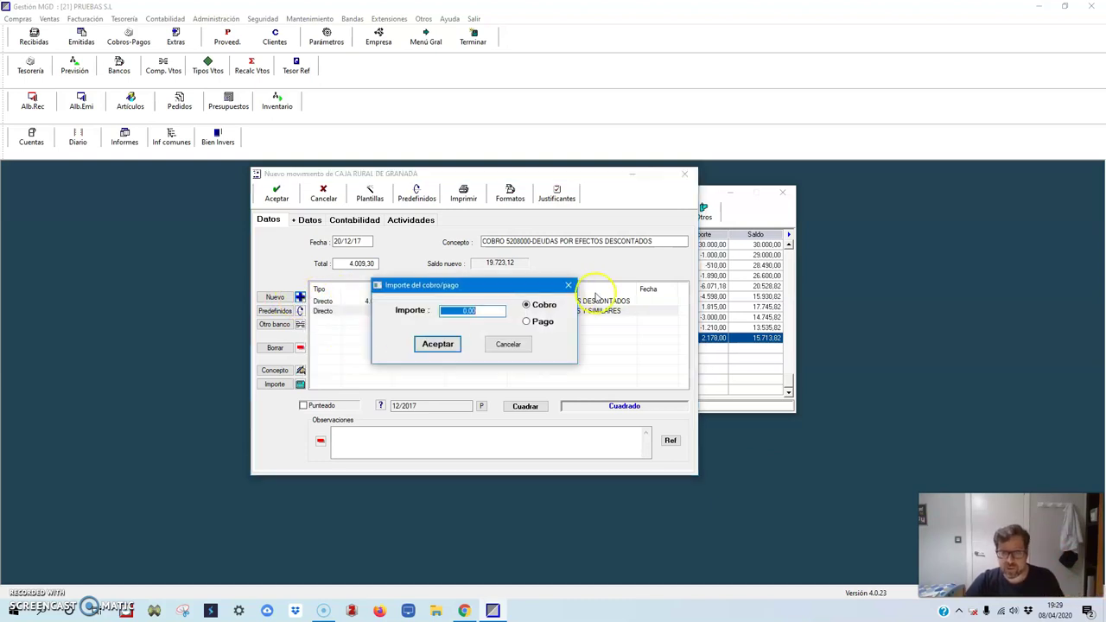
pyautogui.press('Return')
# - Check the movement's accounting entry, including the bank services line, and return to its general data
pyautogui.click(356, 221)
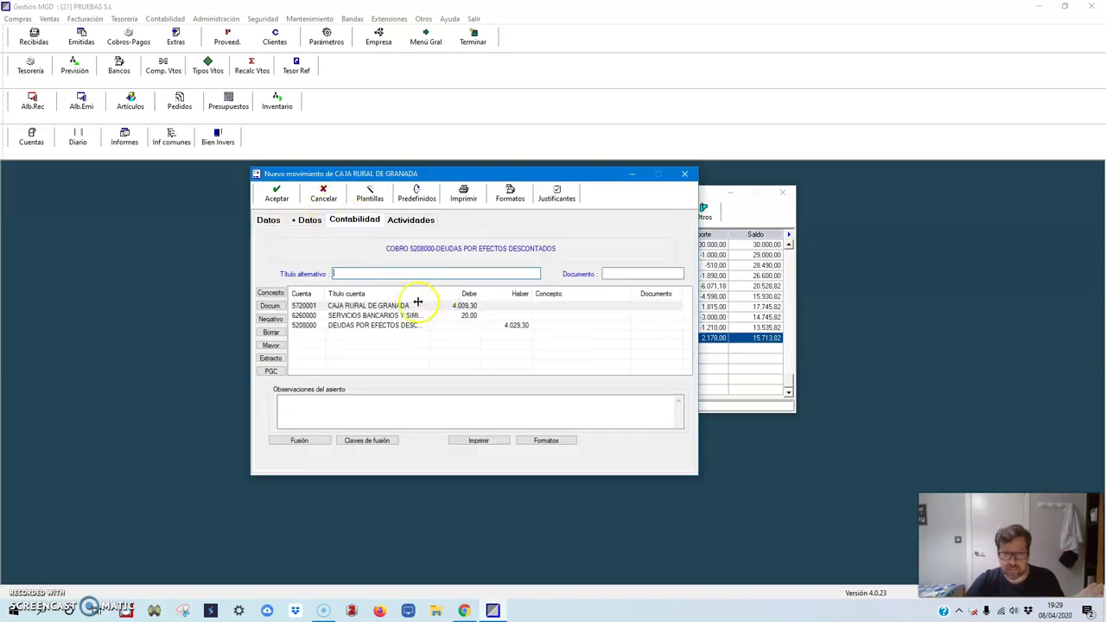
pyautogui.click(346, 317)
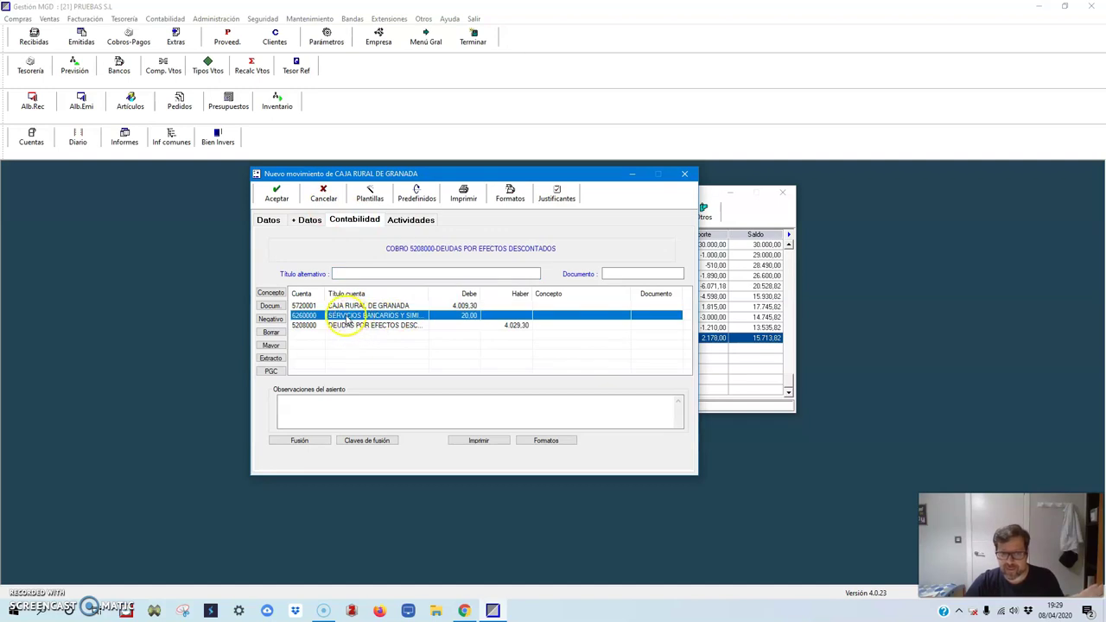
pyautogui.click(268, 220)
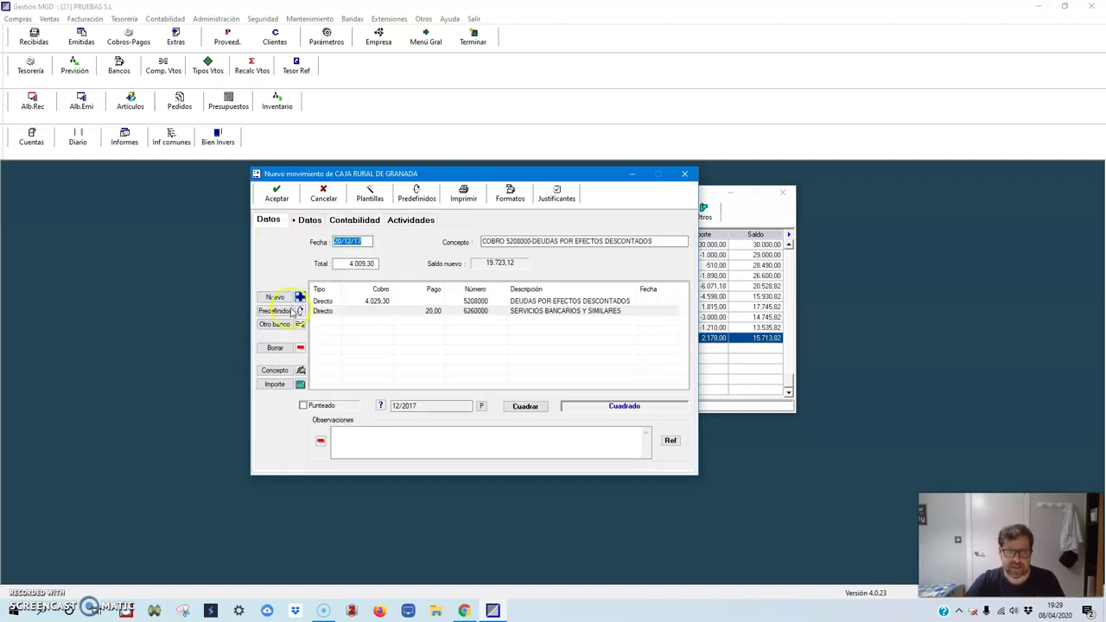
# - Add a direct payment (Pago) of 100,00 to subaccount 6653000, interest on notes discounted at other credit institutions, in the bank movement
pyautogui.click(301, 298)
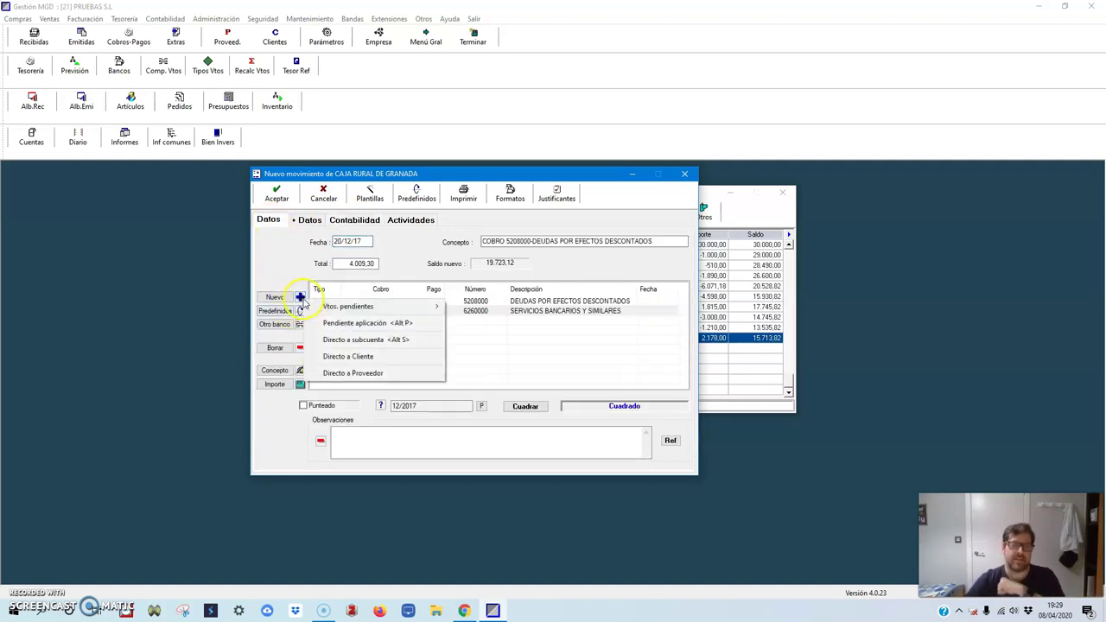
pyautogui.click(368, 339)
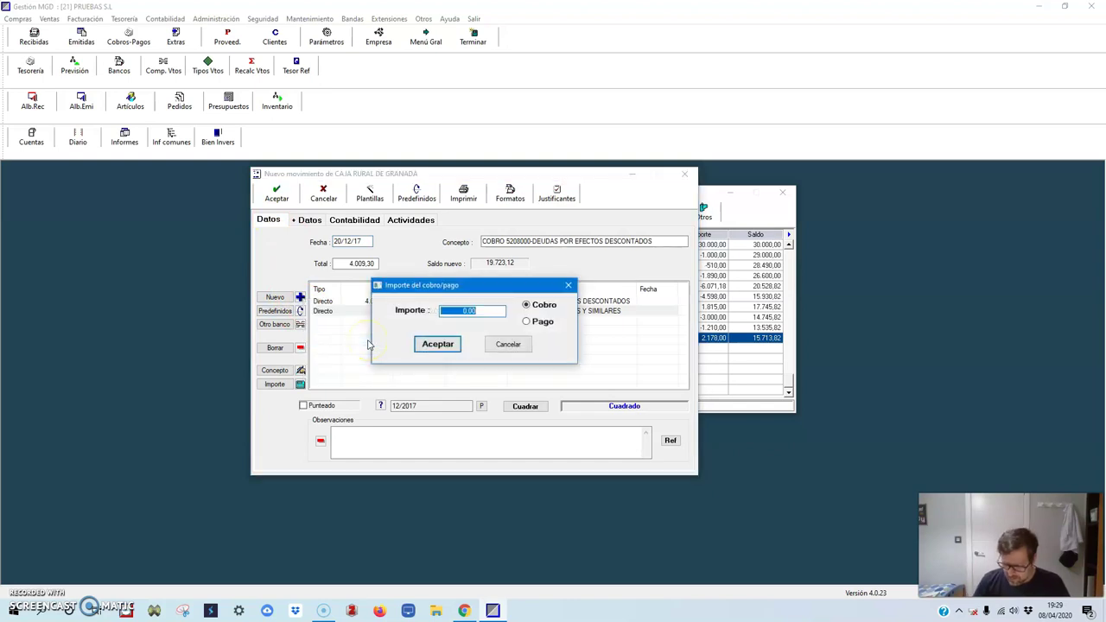
pyautogui.write('100')
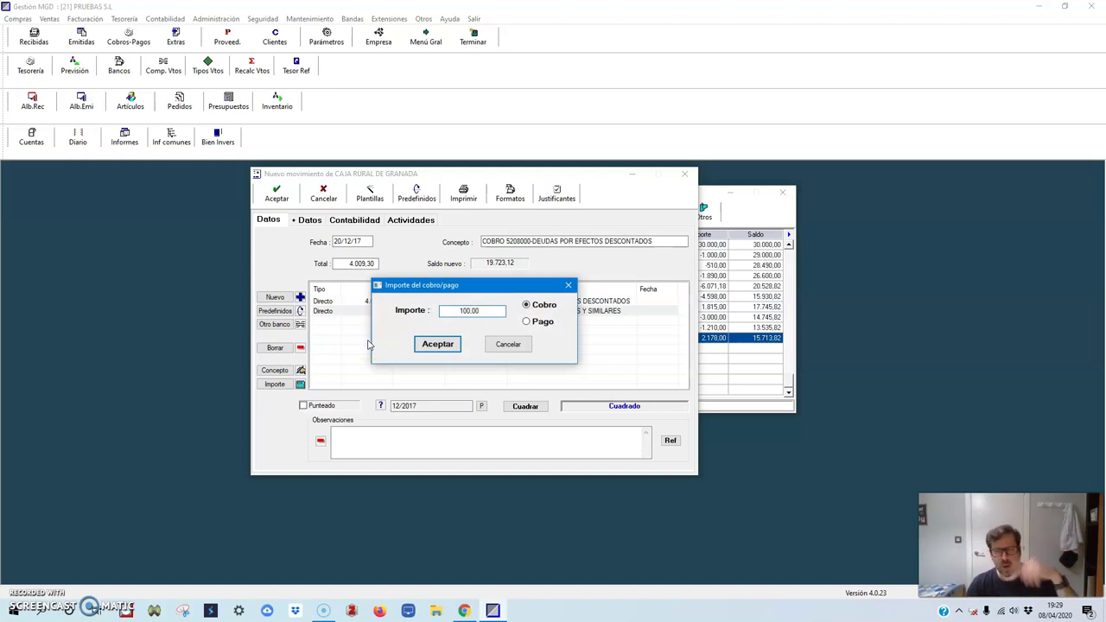
pyautogui.click(541, 321)
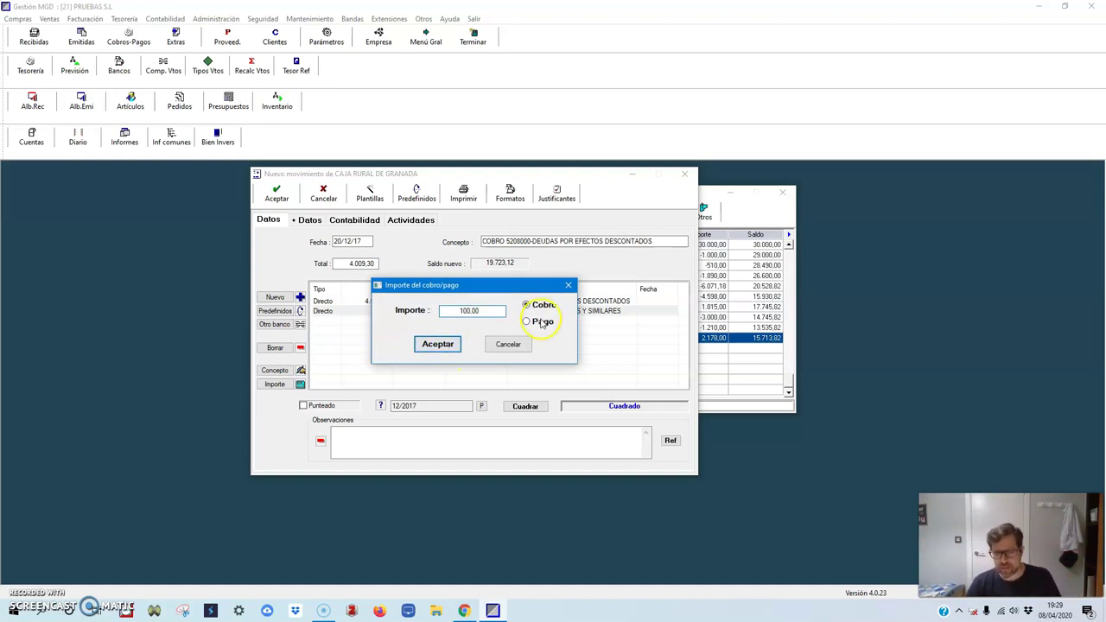
pyautogui.click(425, 344)
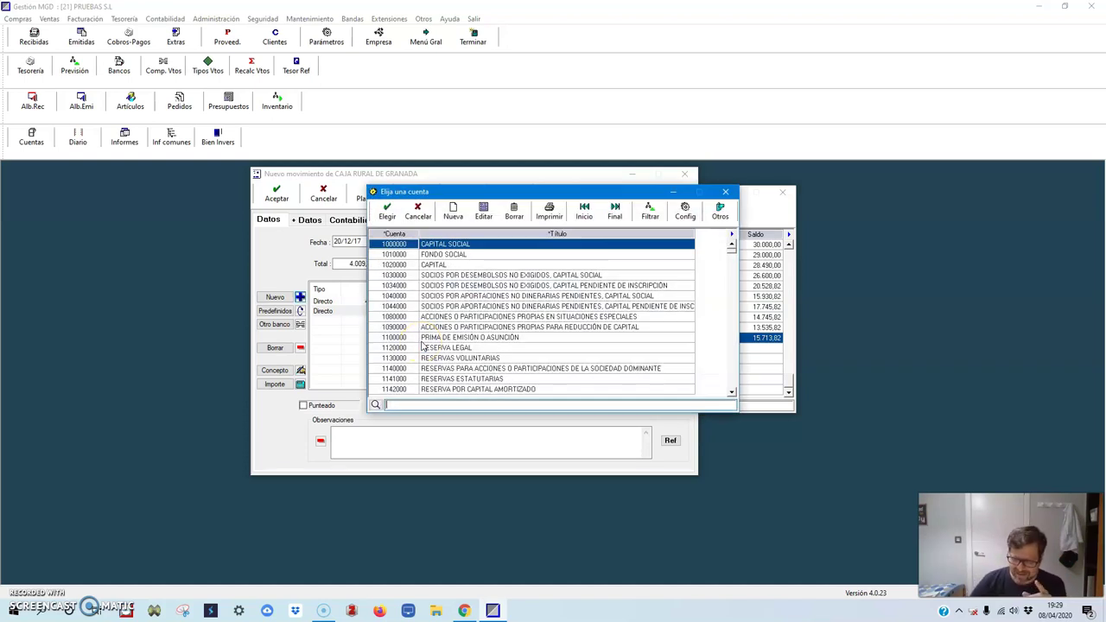
pyautogui.write('665')
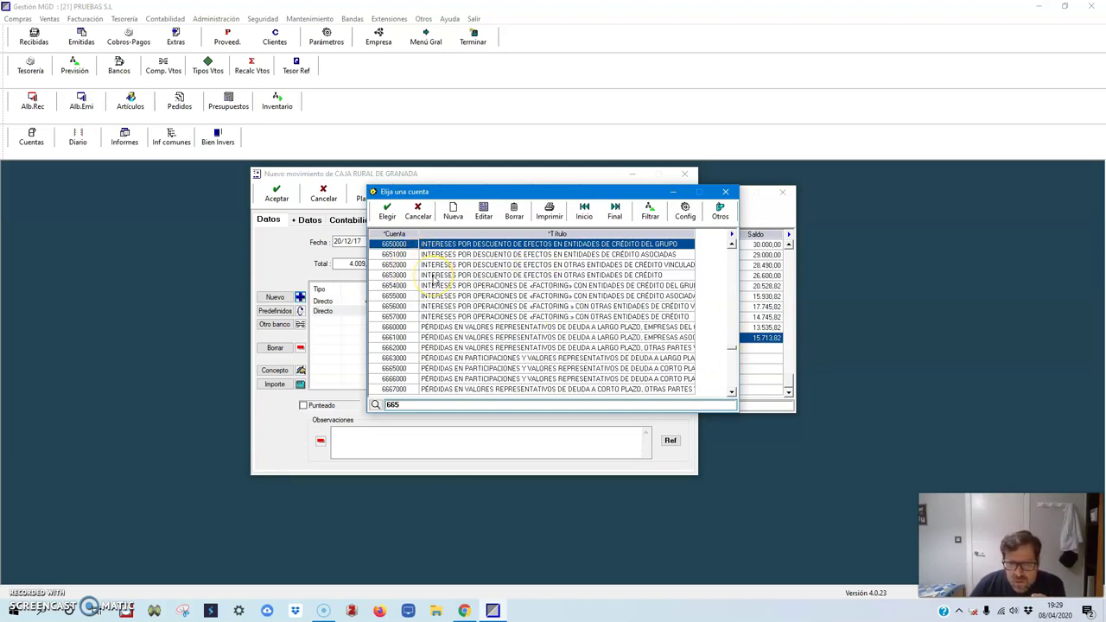
pyautogui.click(434, 276)
pyautogui.doubleClick(435, 275)
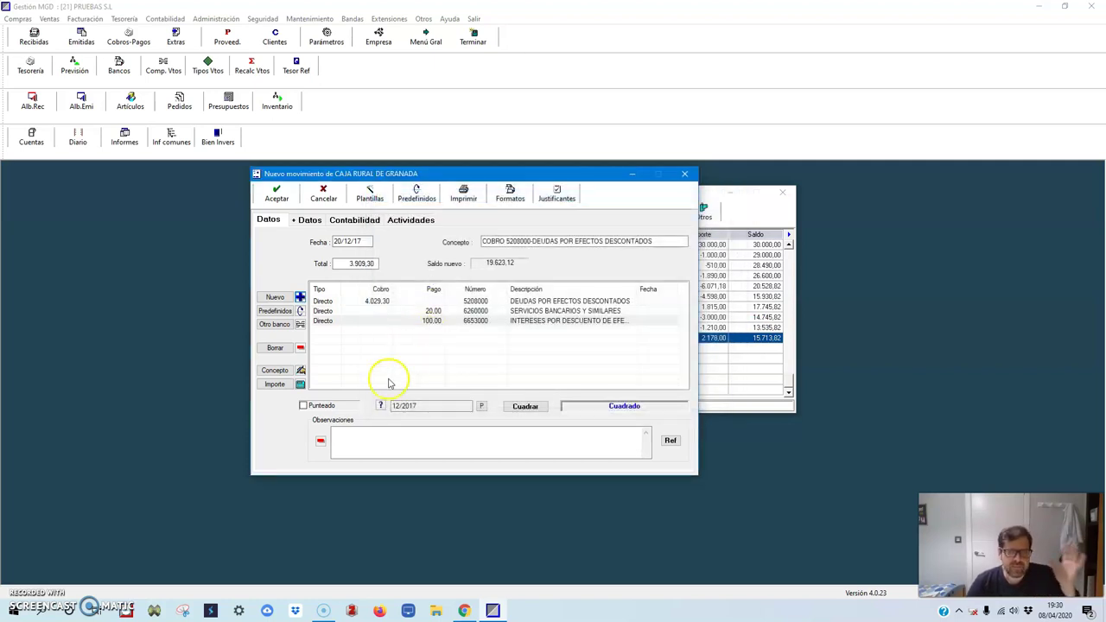
# - Check each line of the movement's accounting entry, from the bank to the discounted-notes debt, and return to its general data
pyautogui.click(354, 220)
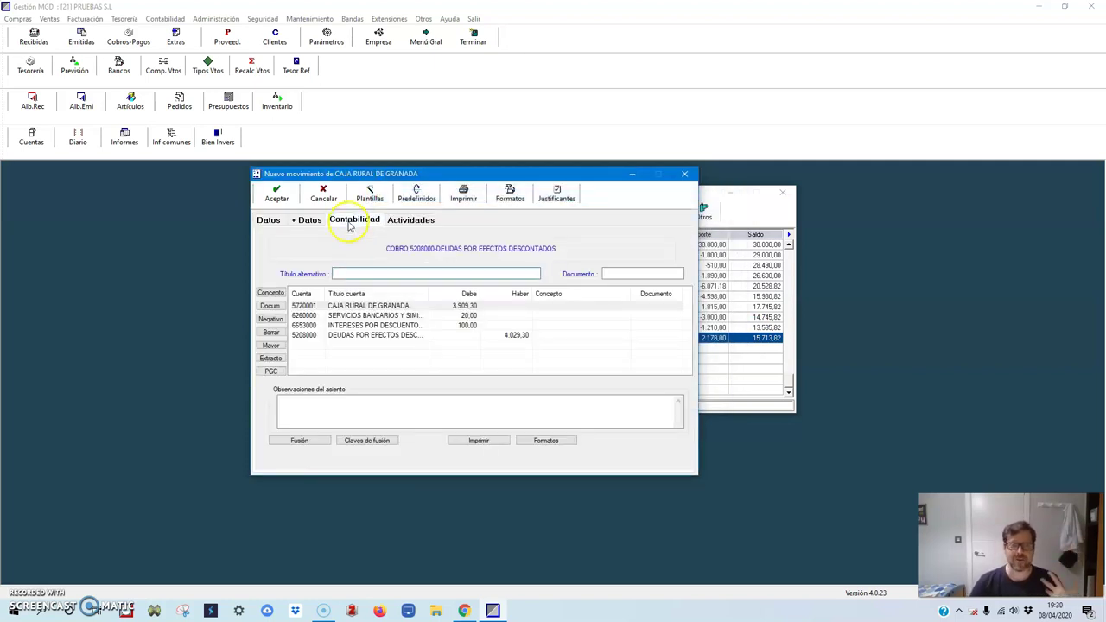
pyautogui.click(353, 307)
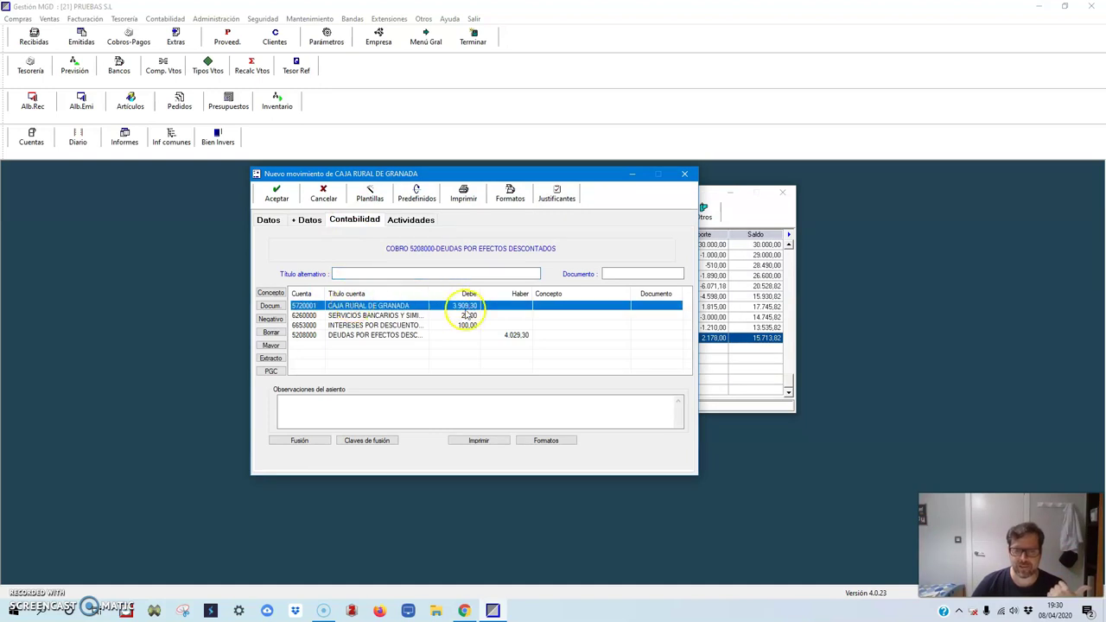
pyautogui.click(415, 316)
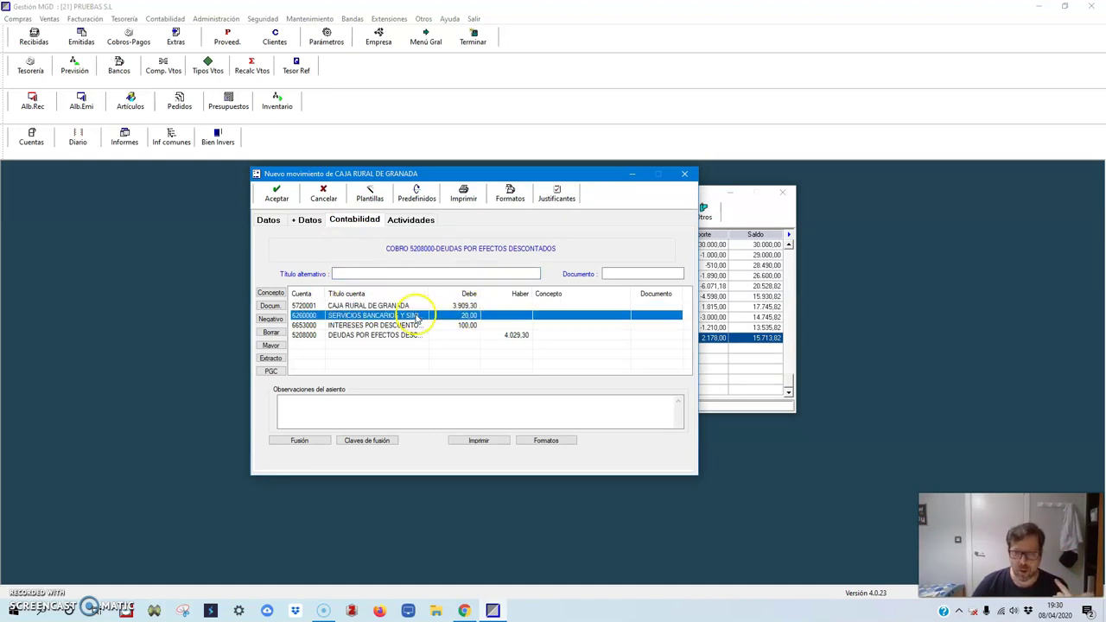
pyautogui.click(411, 327)
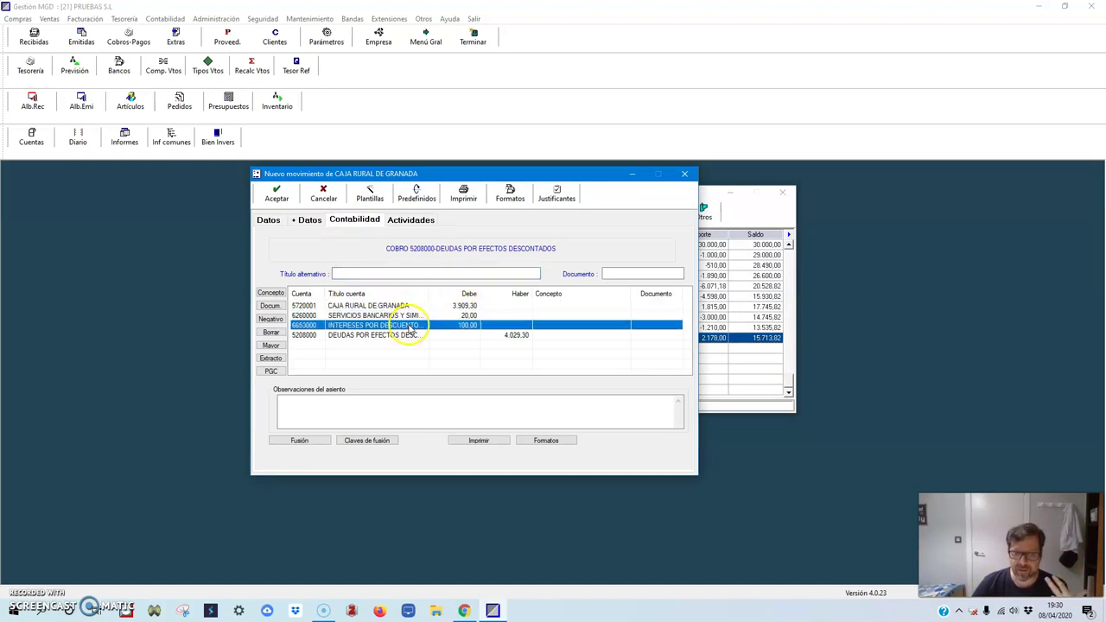
pyautogui.click(514, 337)
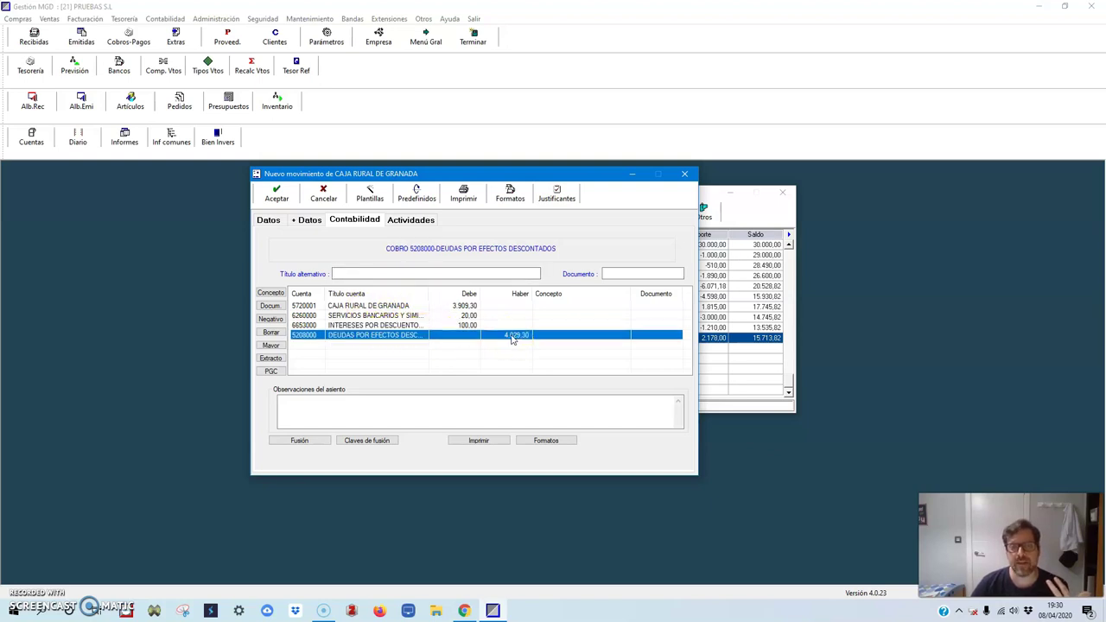
pyautogui.doubleClick(337, 343)
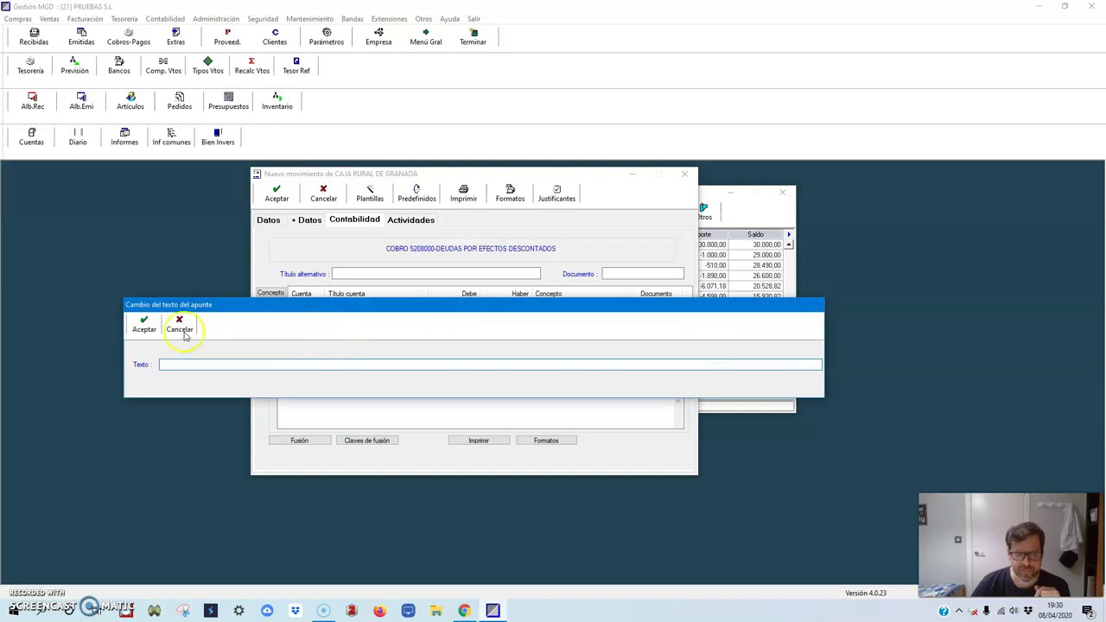
pyautogui.click(143, 321)
pyautogui.click(266, 221)
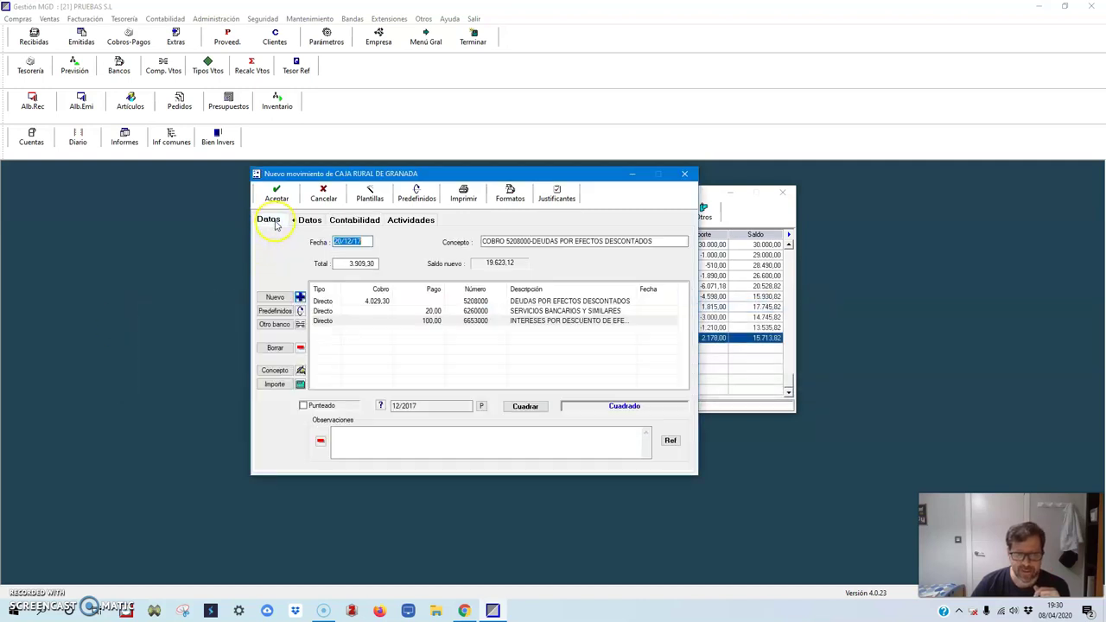
# - Save the new CAJA RURAL DE GRANADA movement and close the bank's movement list
pyautogui.click(421, 302)
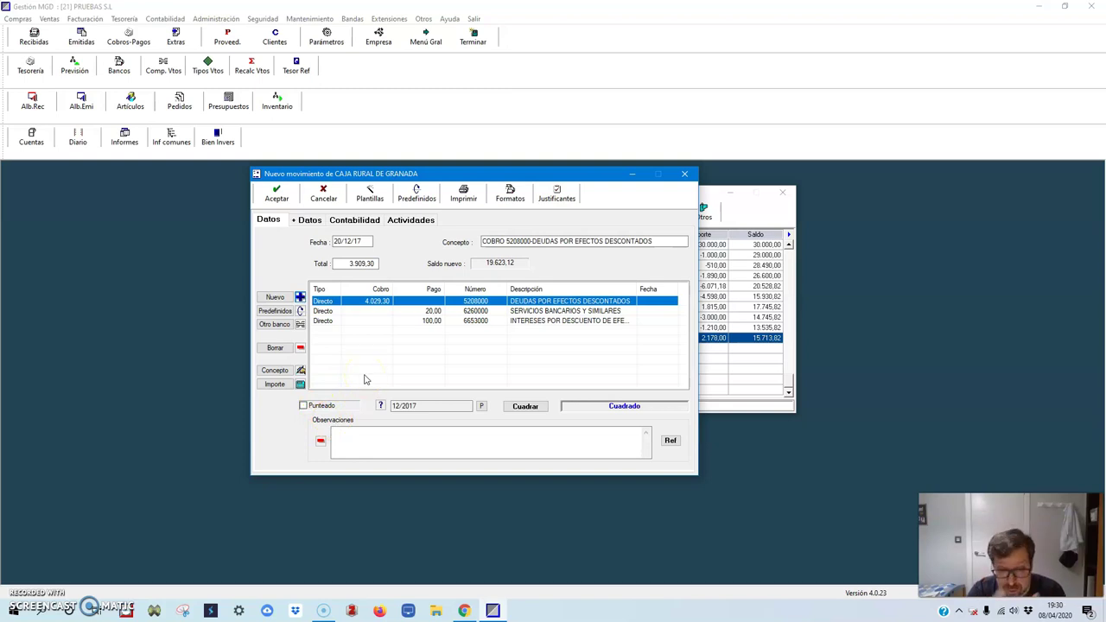
pyautogui.click(276, 192)
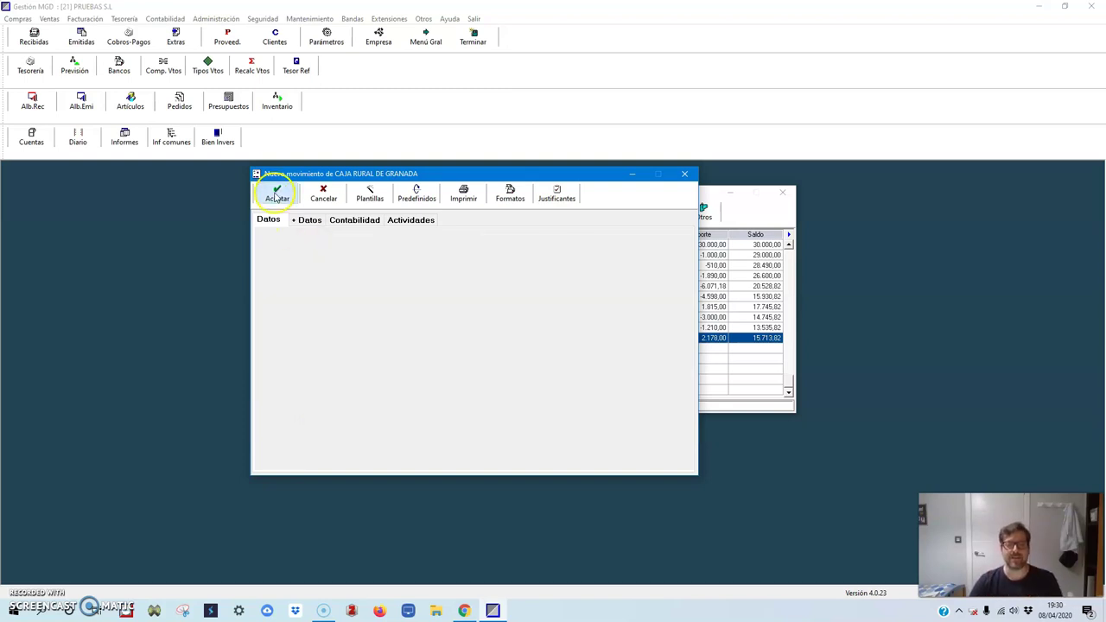
pyautogui.click(403, 249)
pyautogui.click(390, 216)
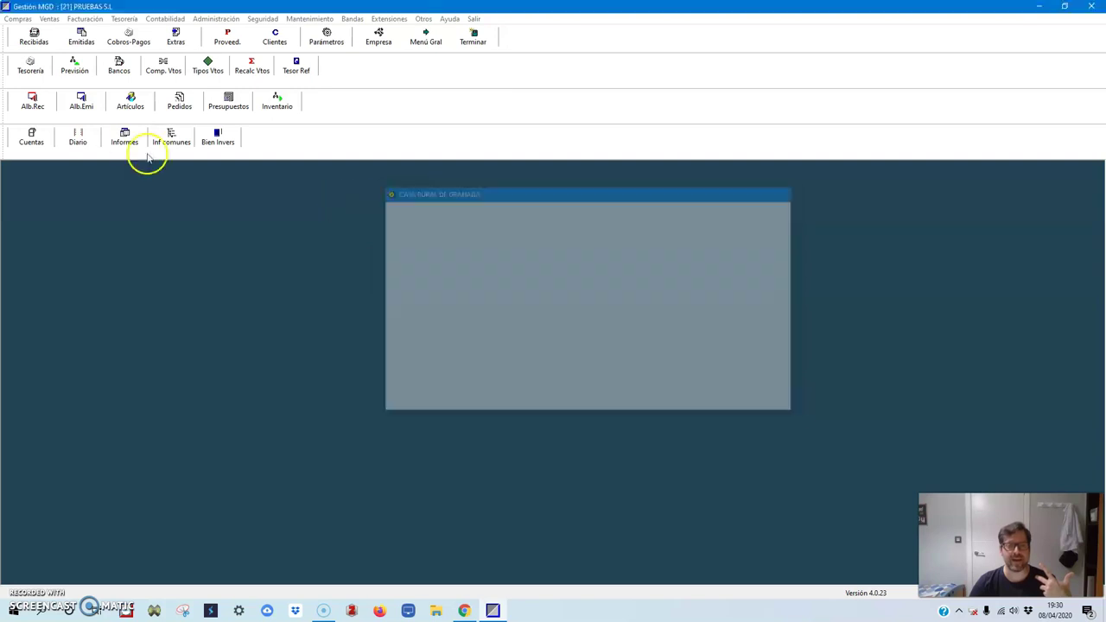
pyautogui.click(370, 238)
# - Review the 20/12/17 note-discount entry and bank collection entry line by line in the journal (Diario), and close it
pyautogui.click(78, 138)
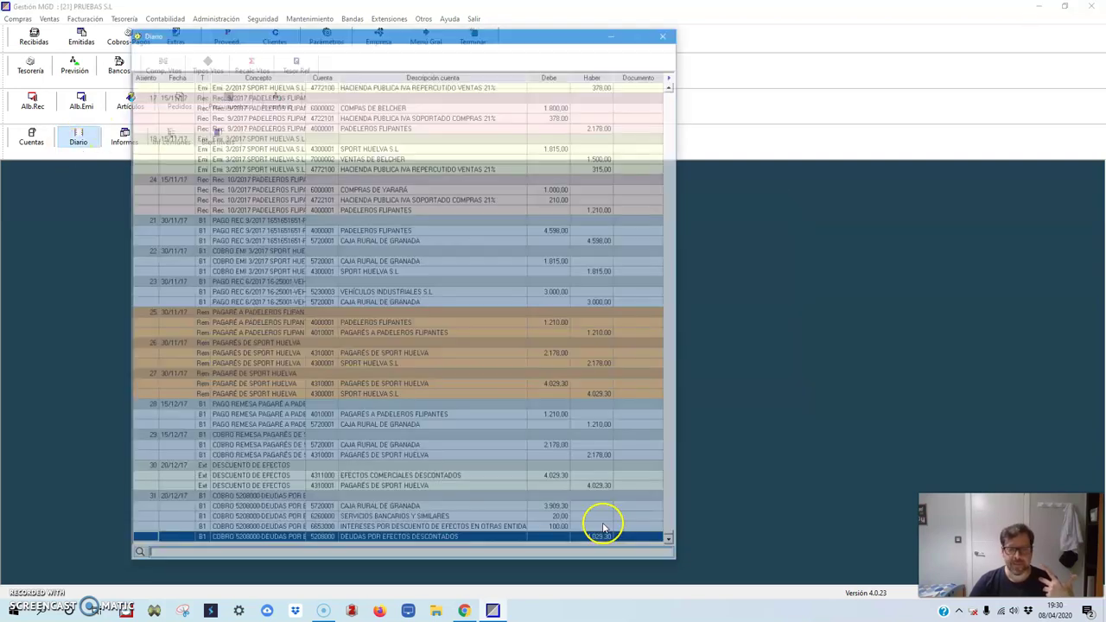
pyautogui.click(318, 472)
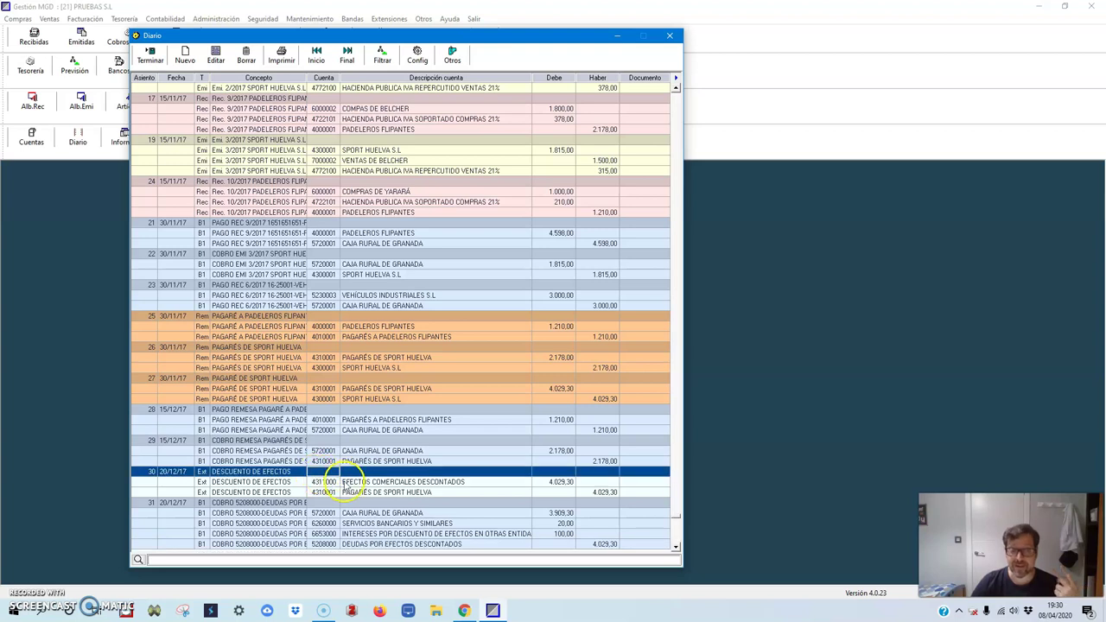
pyautogui.click(343, 483)
pyautogui.click(388, 492)
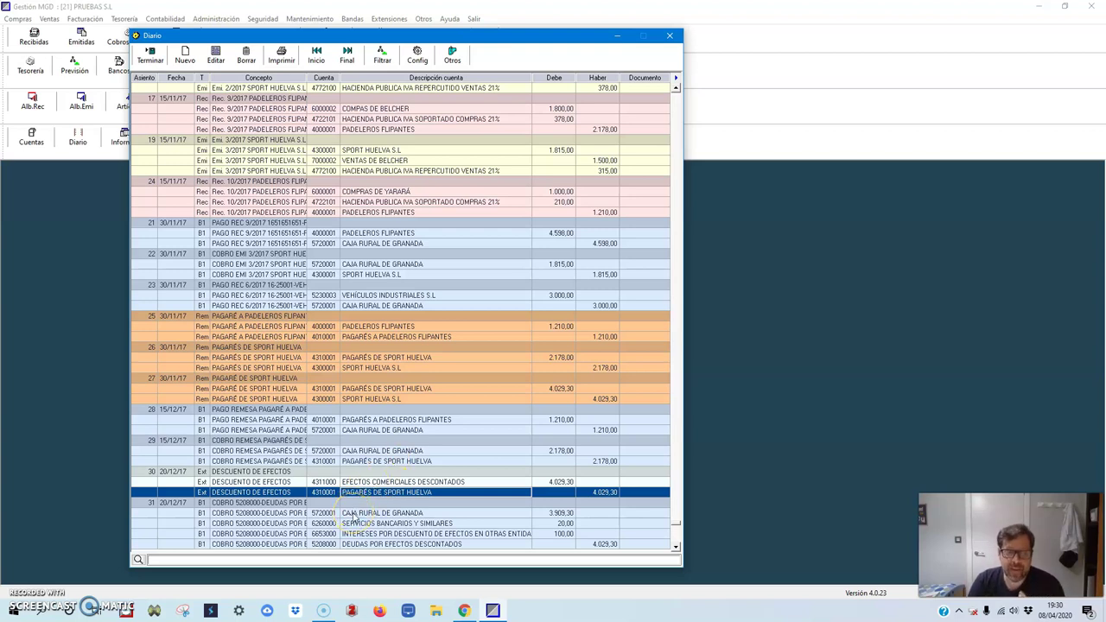
pyautogui.click(353, 513)
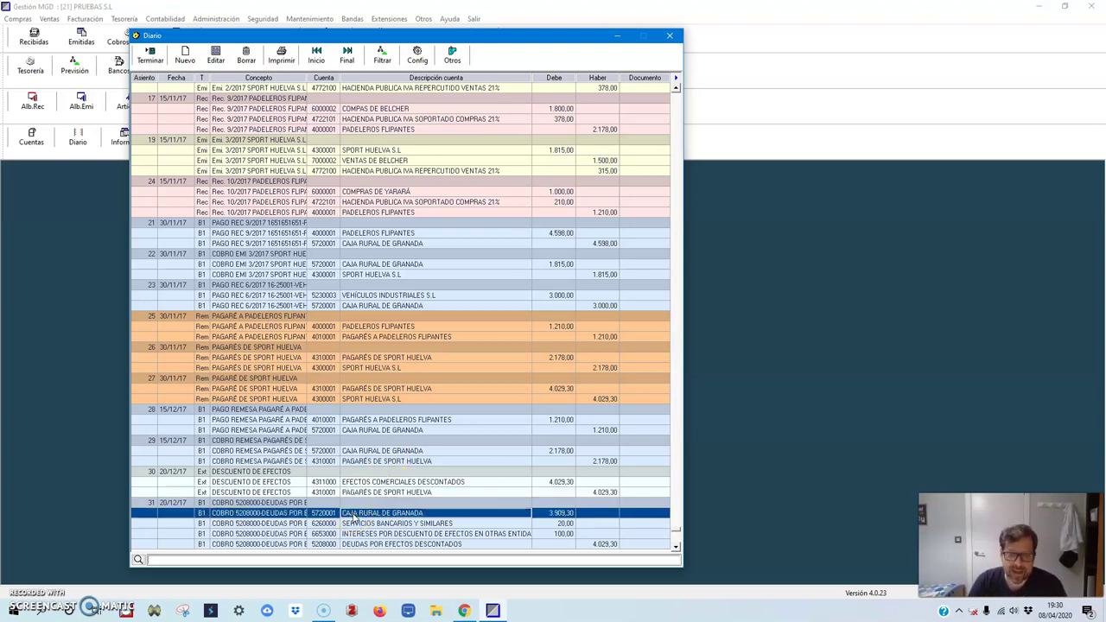
pyautogui.click(354, 524)
pyautogui.click(354, 534)
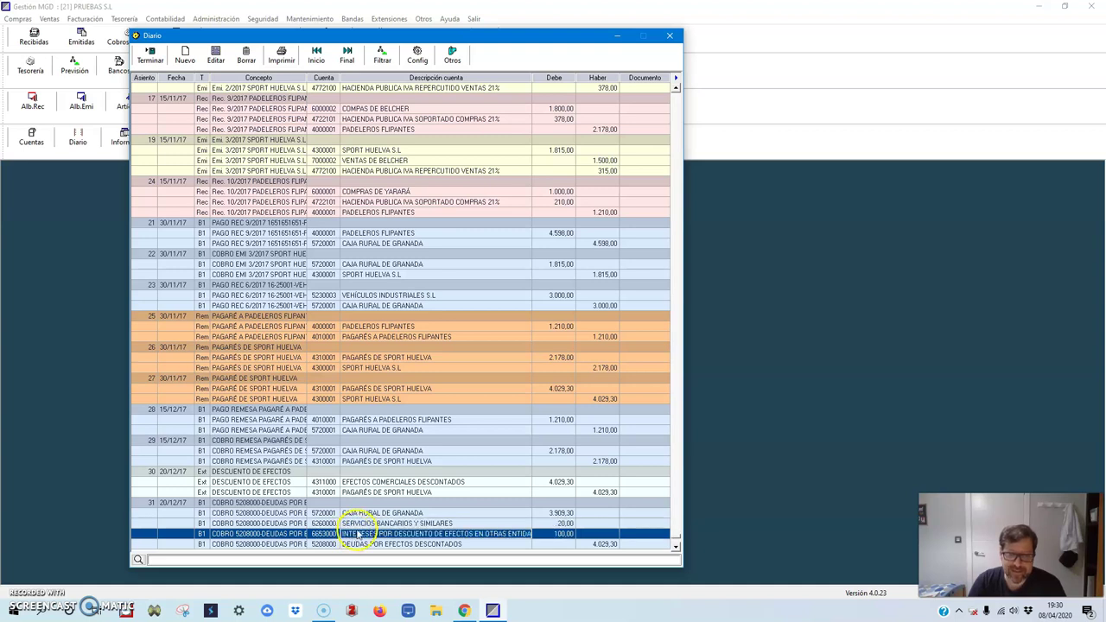
pyautogui.click(352, 544)
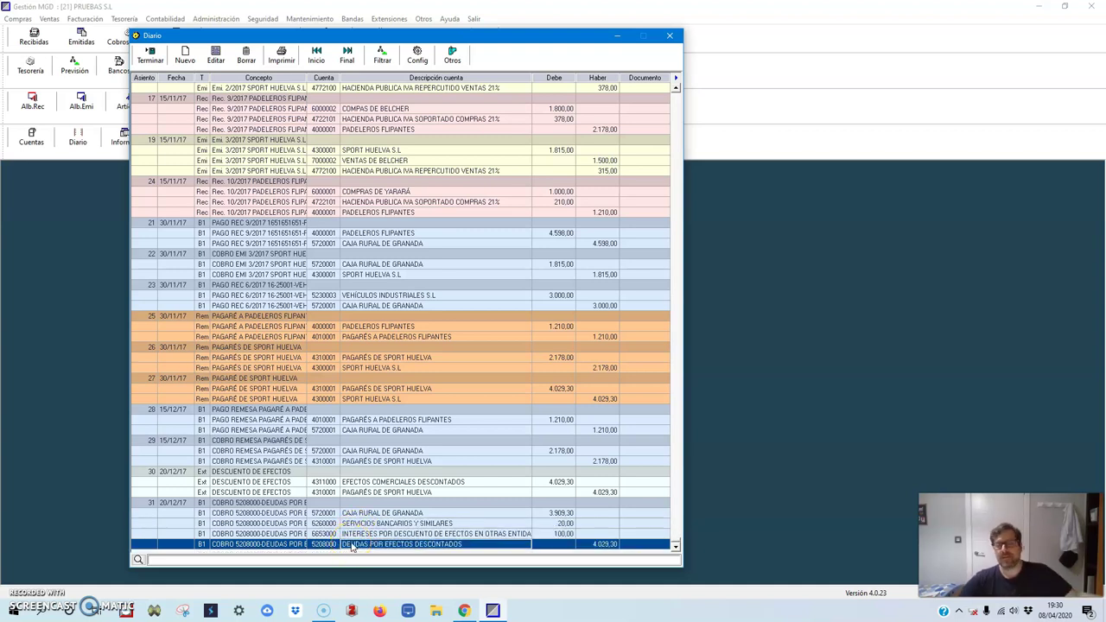
pyautogui.click(152, 54)
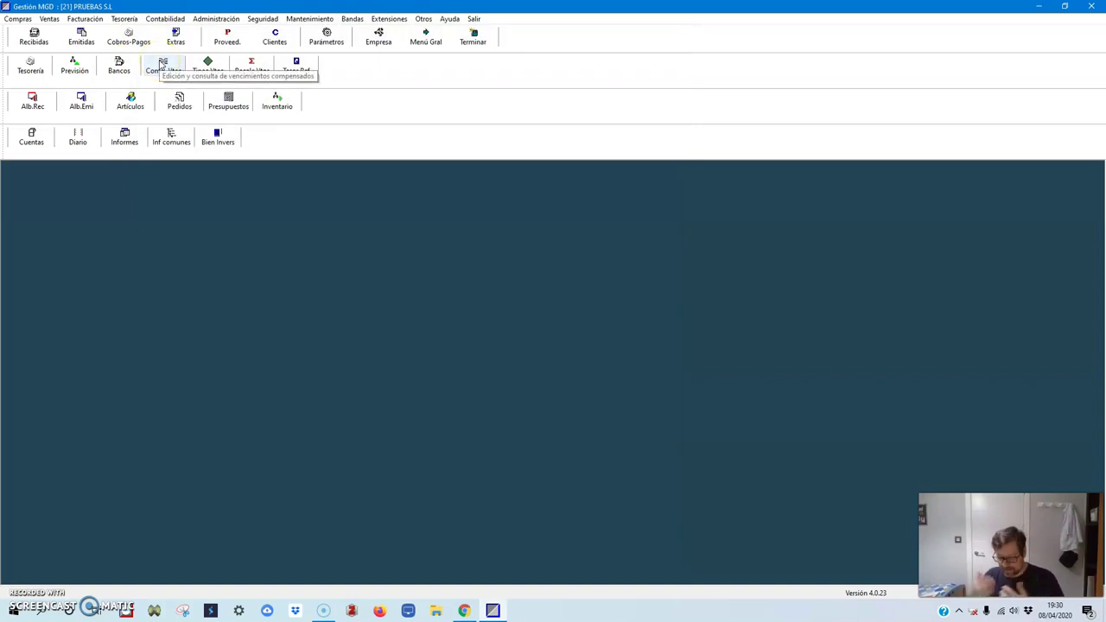